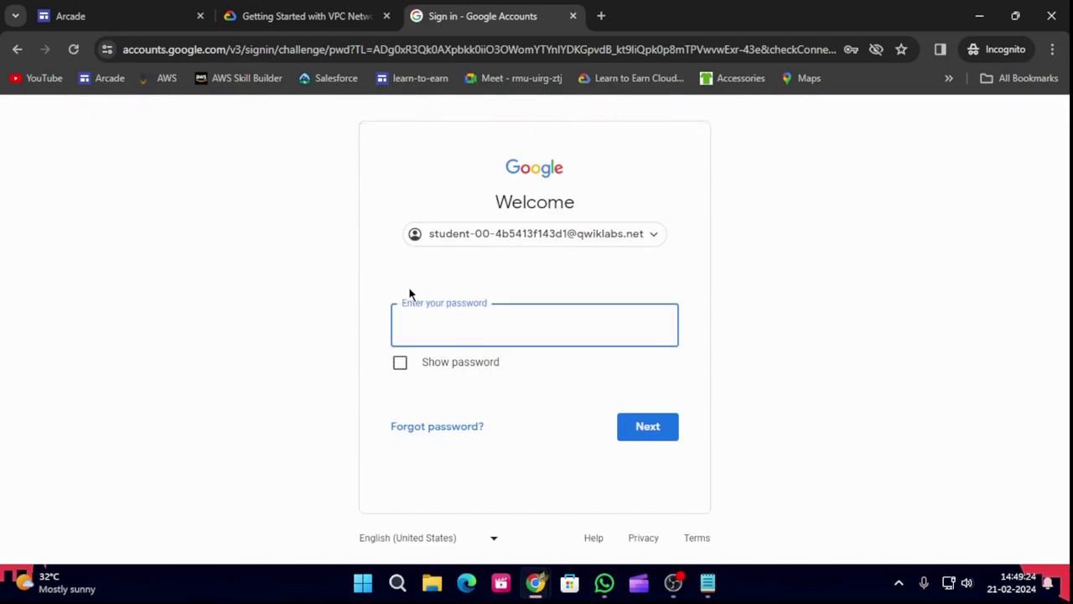
Sign in to the Google Cloud console with the lab account's password and look over the project dashboard
click(664, 430)
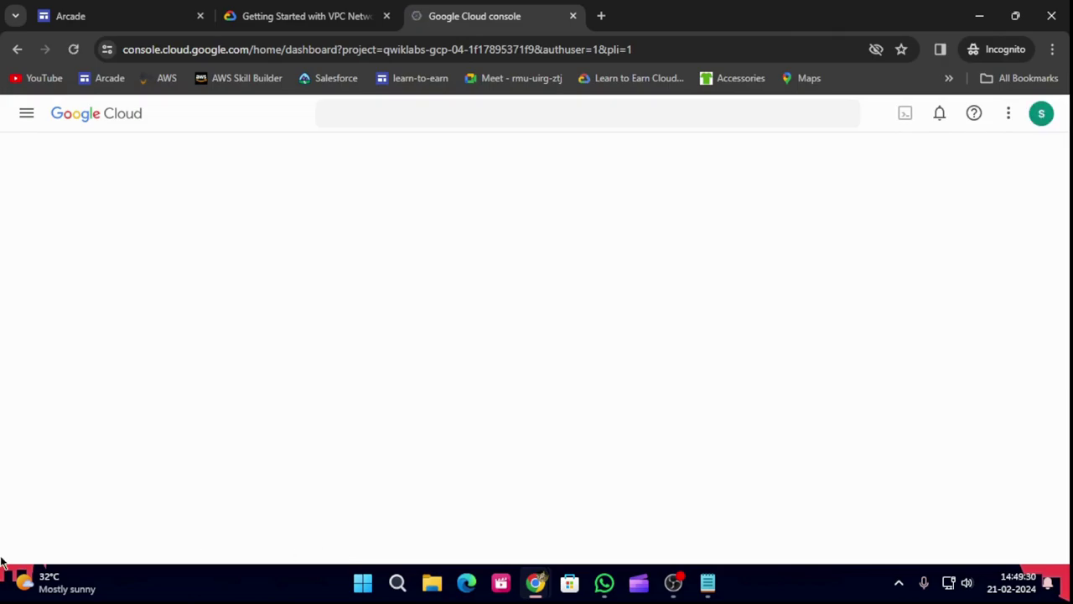
scroll(441, 454, down, 1)
scroll(441, 455, down, 2)
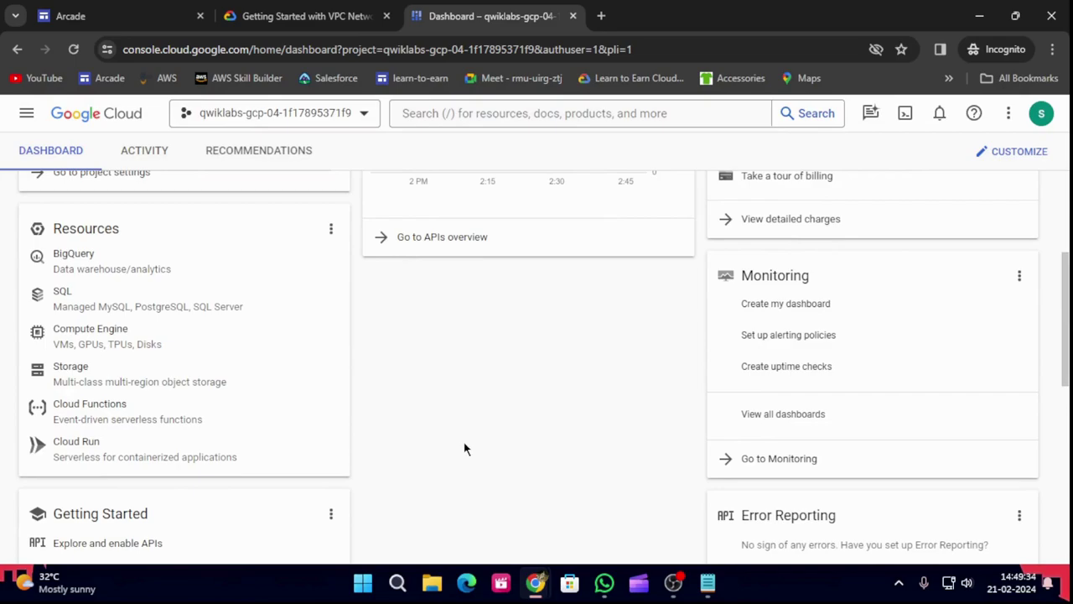
scroll(478, 449, up, 3)
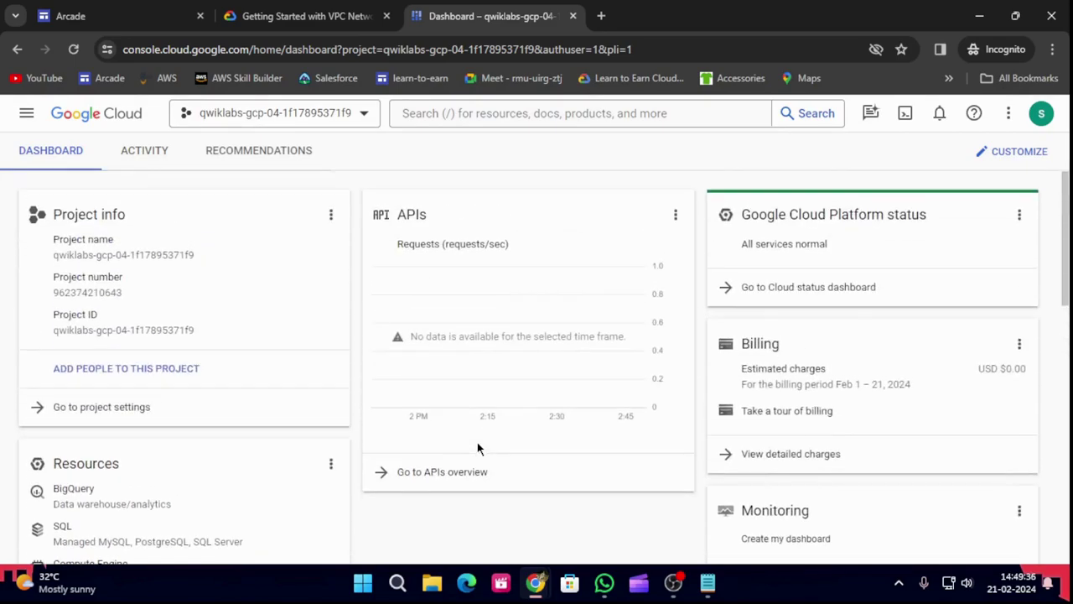
Switch to the lab instructions and read the "View the subnets" and "View the routes" sections
click(245, 7)
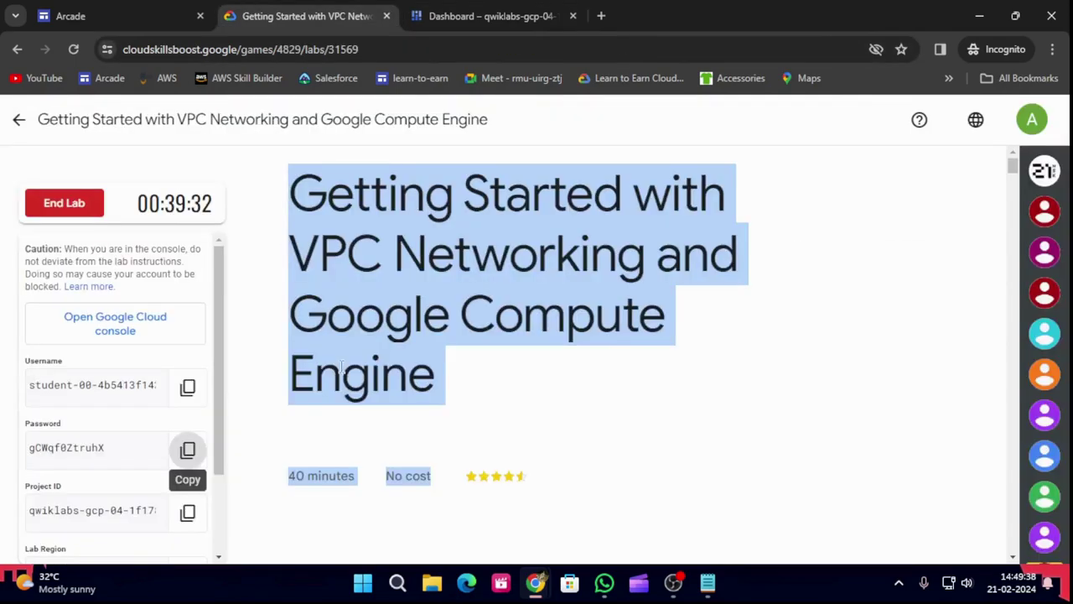
scroll(340, 342, down, 15)
scroll(403, 419, down, 8)
scroll(411, 443, down, 2)
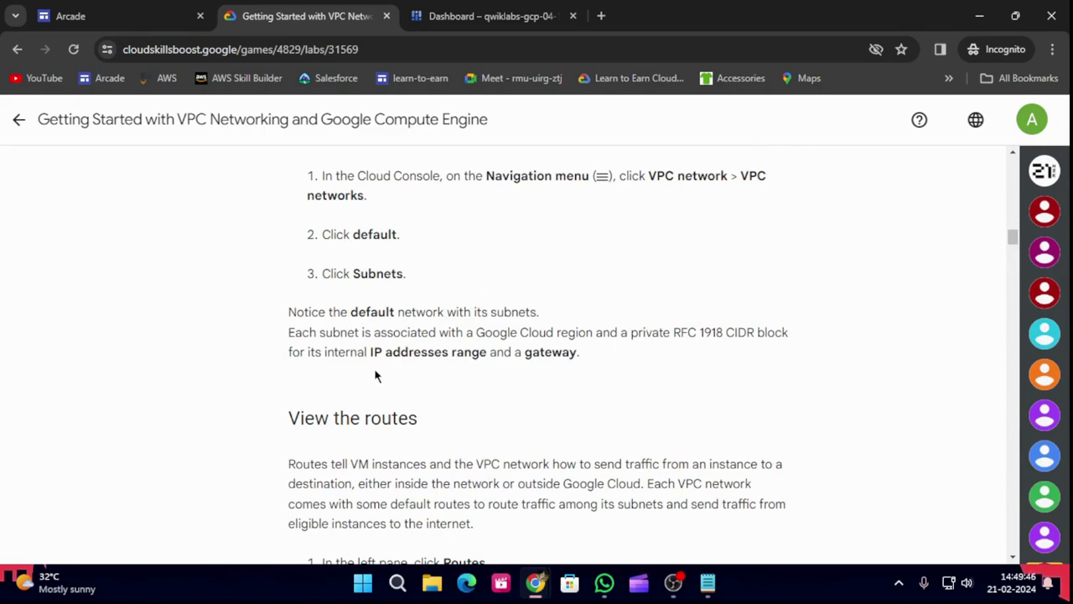
scroll(689, 355, down, 3)
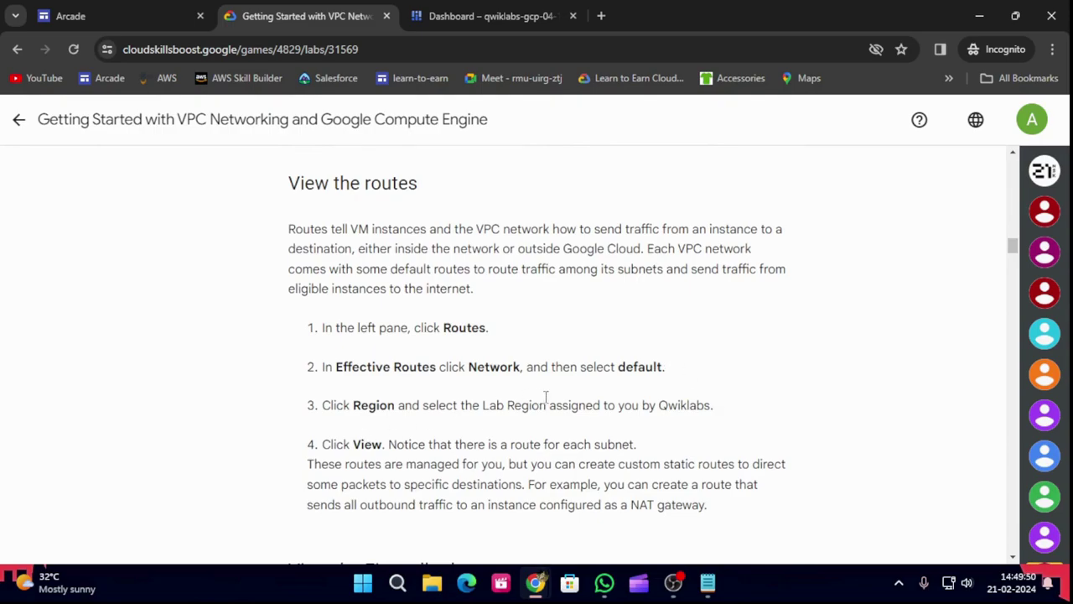
scroll(650, 375, up, 4)
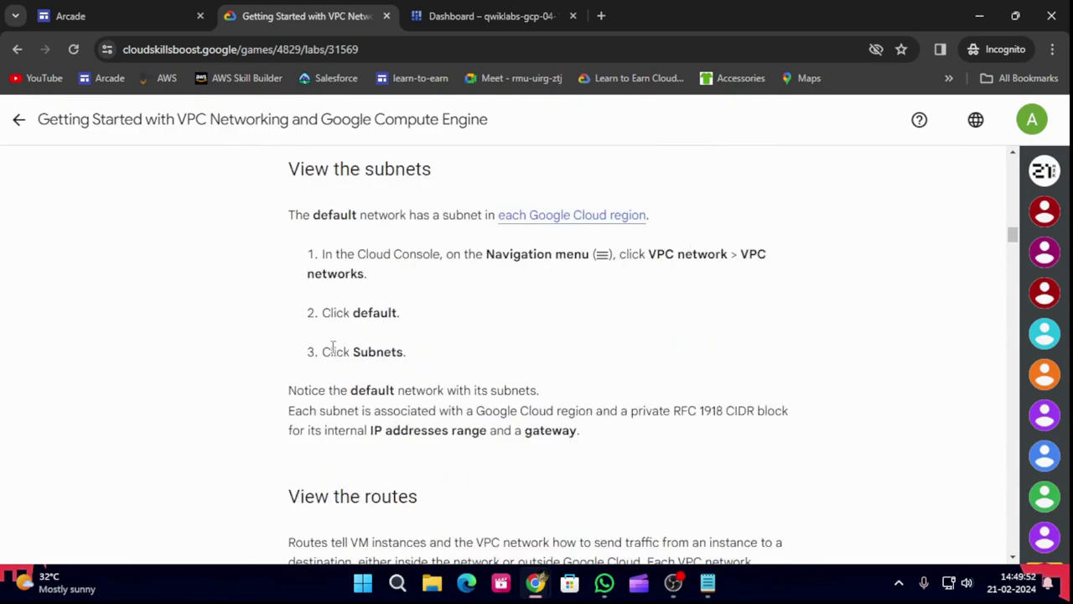
Copy "VPC networks" from the lab instructions, search the Cloud console for it and open the VPC networks page
drag(741, 253, 373, 279)
key(ctrl+c)
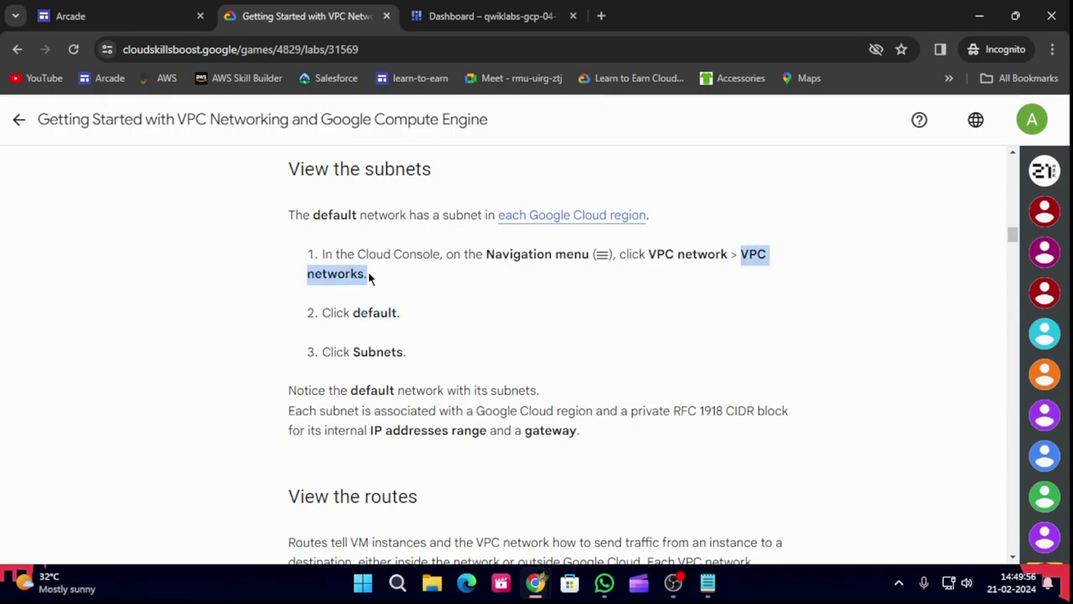
key(ctrl+Tab)
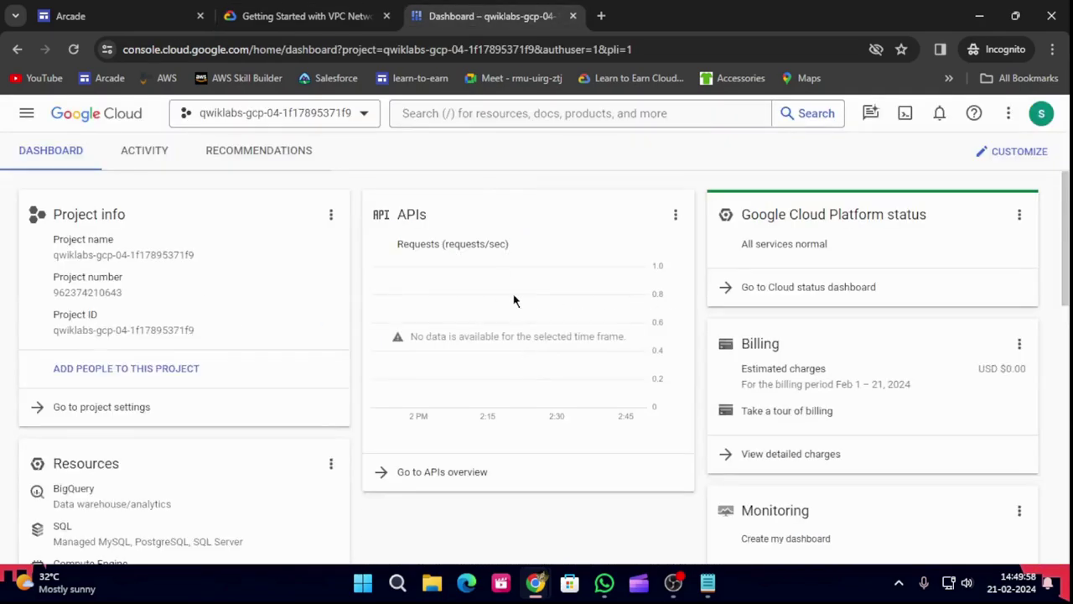
click(479, 118)
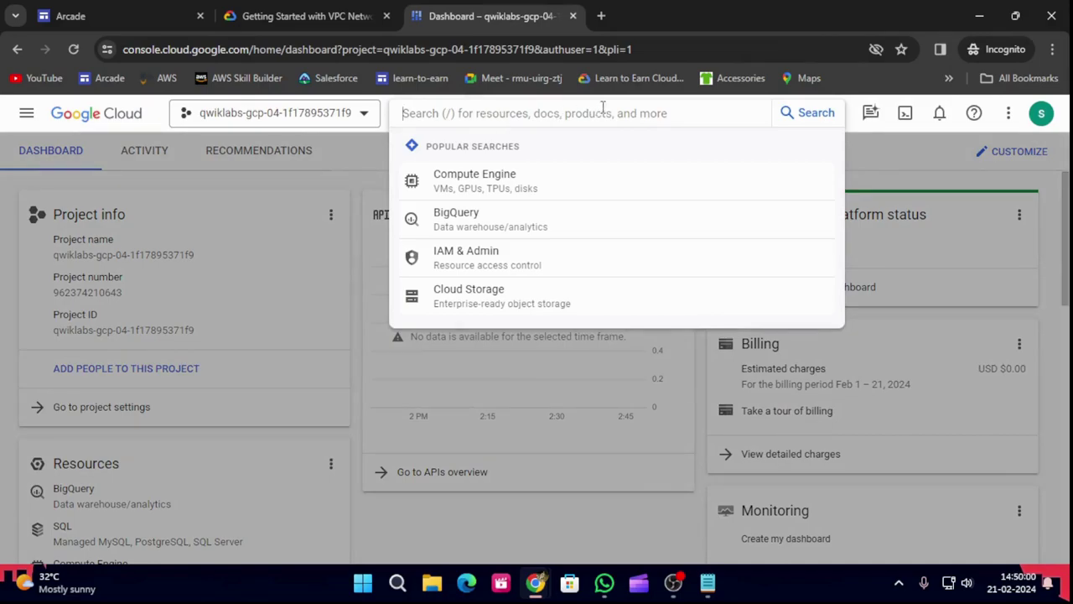
key(ctrl+v)
key(Return)
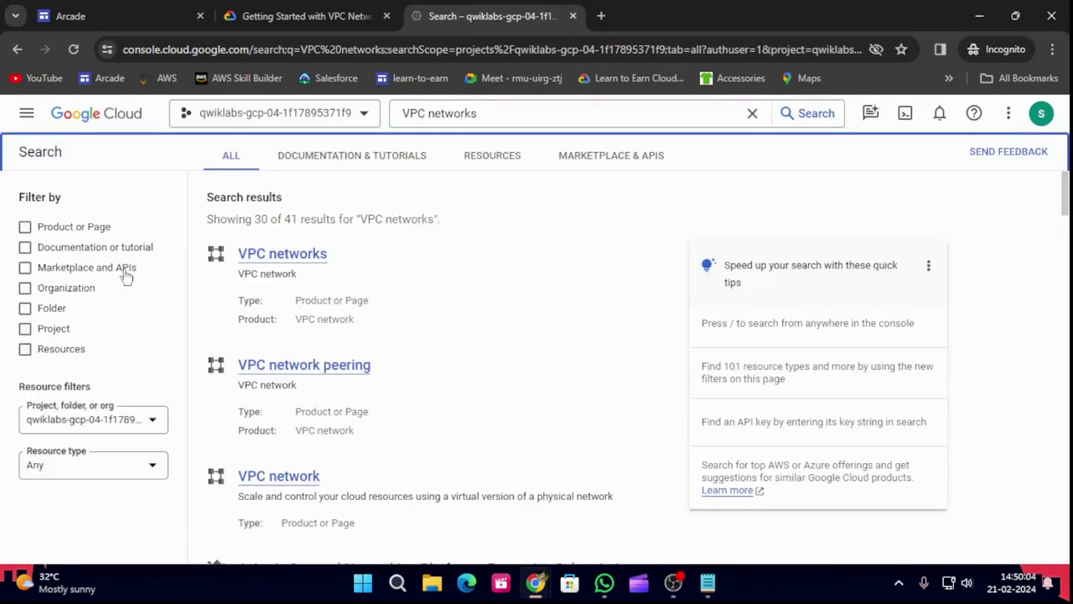
click(255, 255)
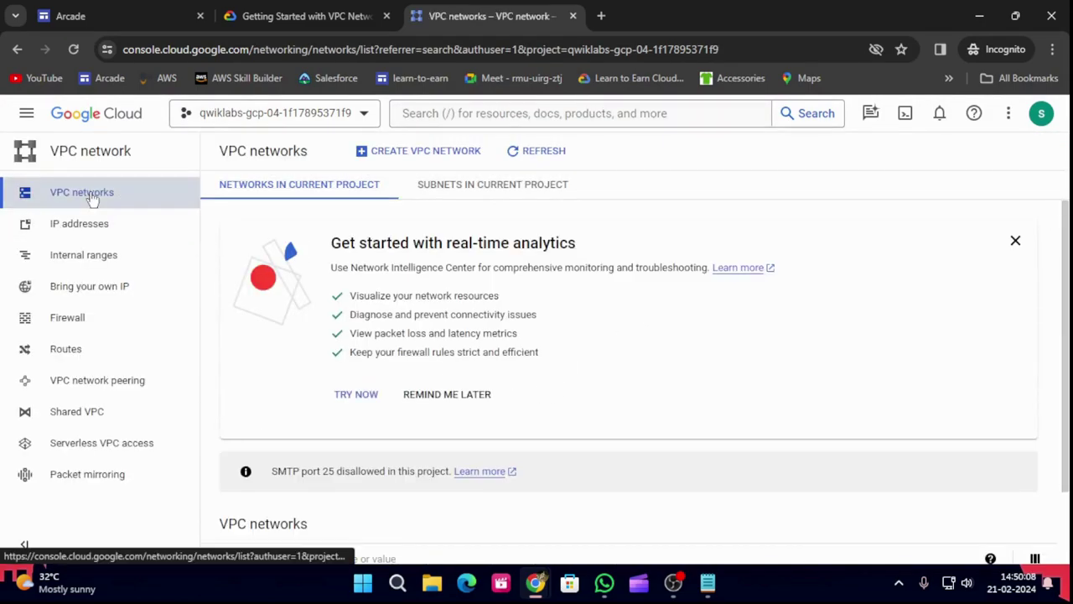
click(98, 197)
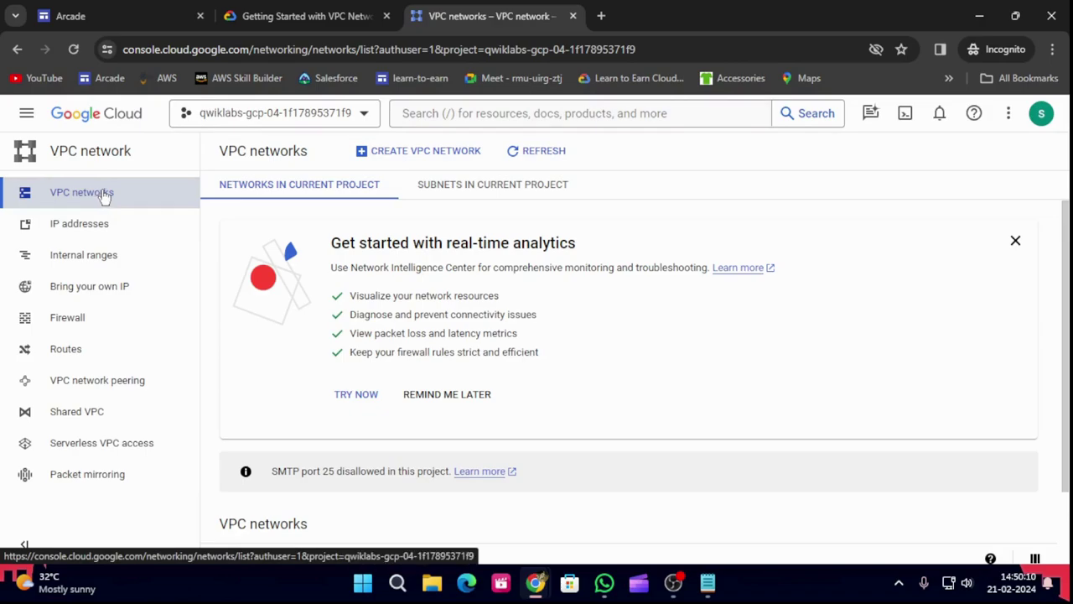
Check the VPC networks list against the lab instructions and reload the page
click(277, 7)
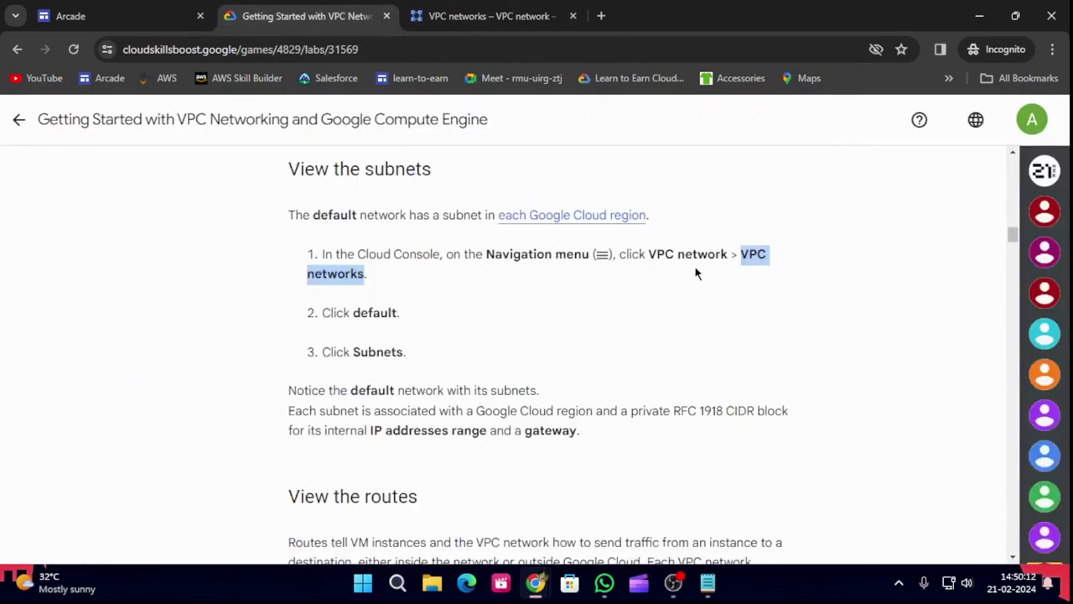
click(431, 14)
scroll(295, 376, down, 2)
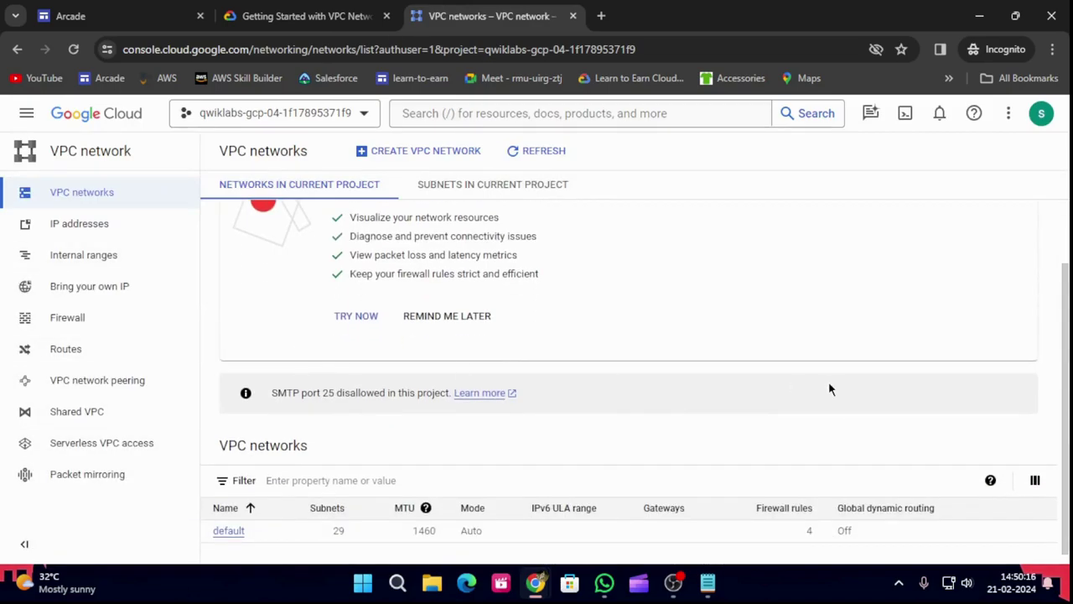
scroll(830, 389, up, 1)
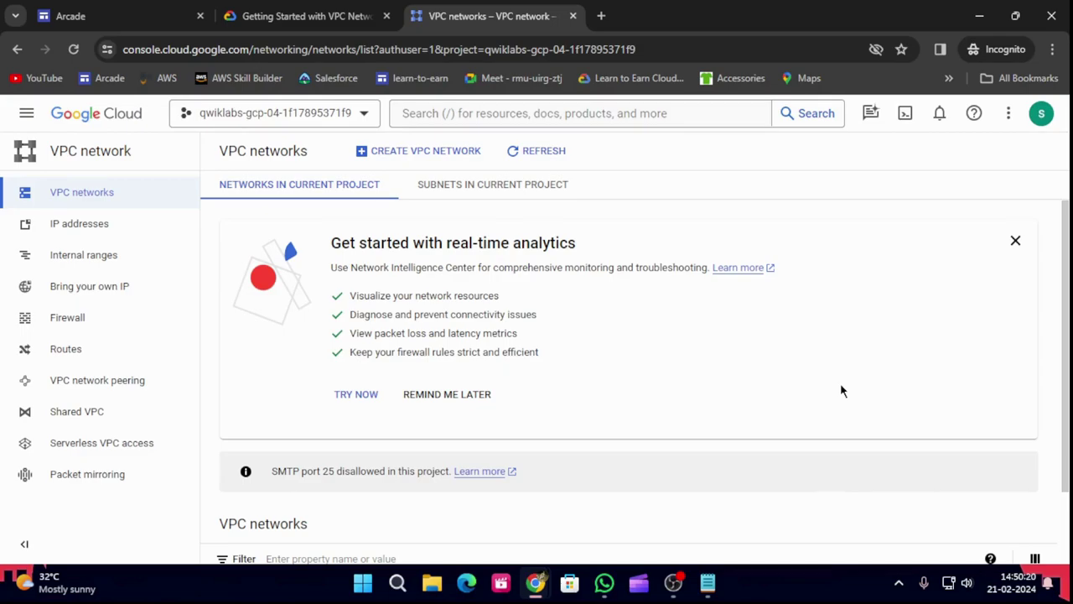
click(527, 153)
scroll(574, 427, down, 1)
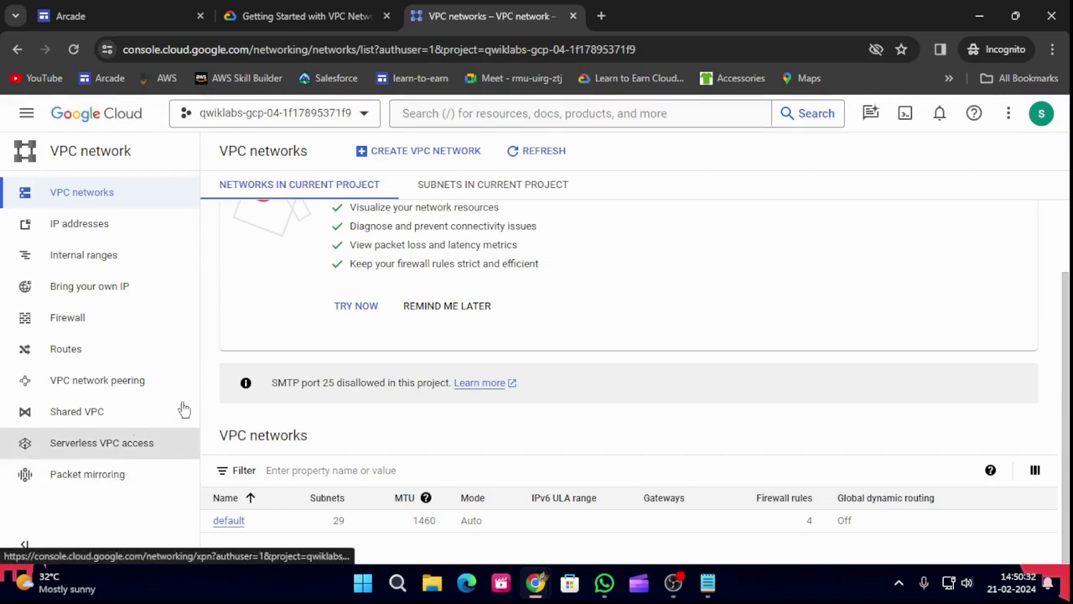
scroll(285, 339, up, 1)
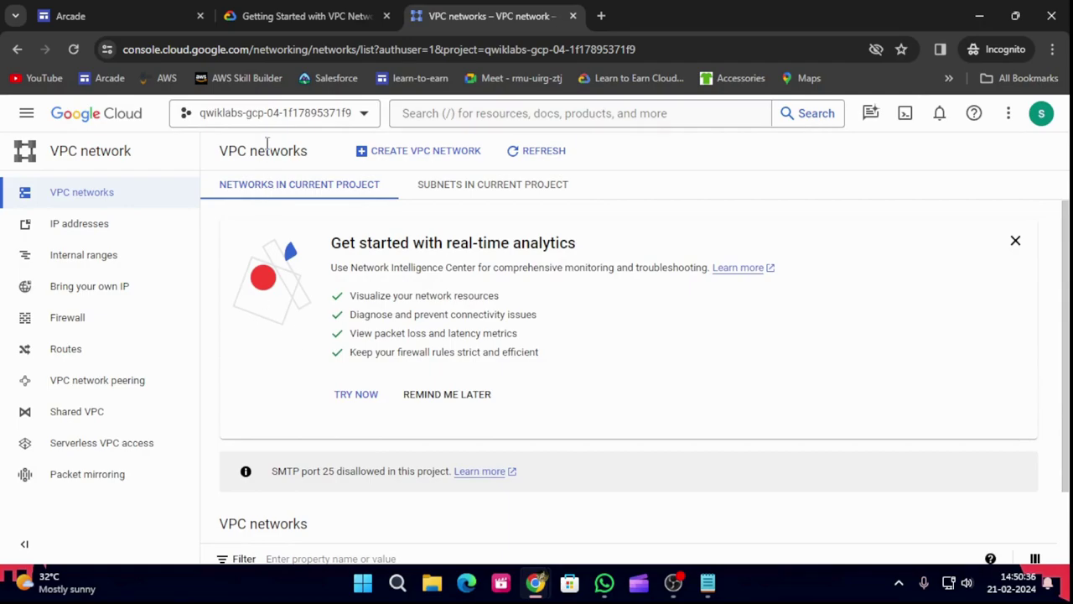
click(74, 55)
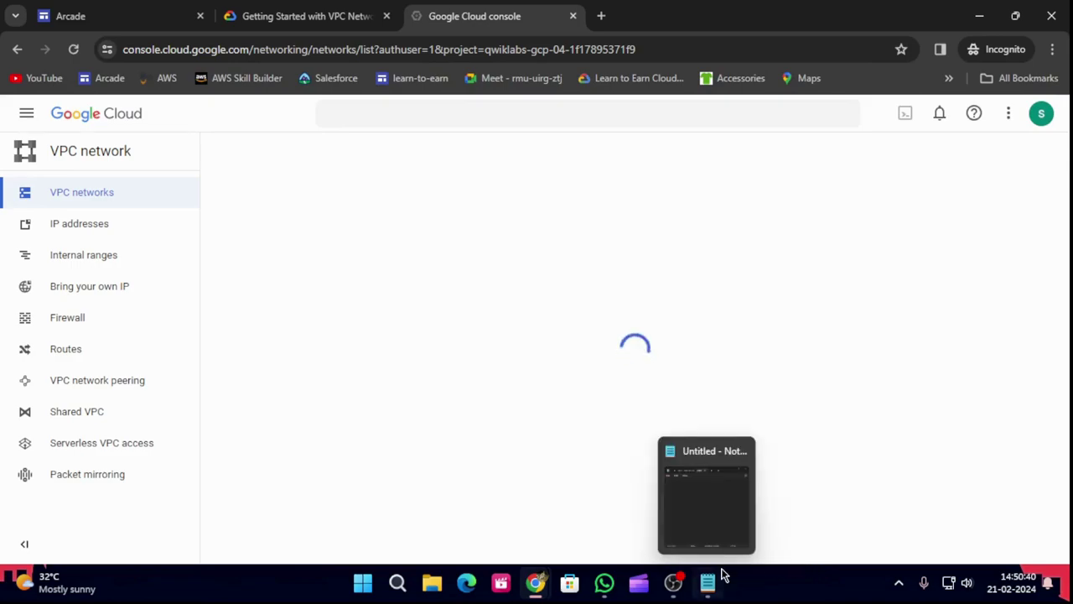
Open the default VPC network's details and show its subnets
scroll(792, 467, down, 1)
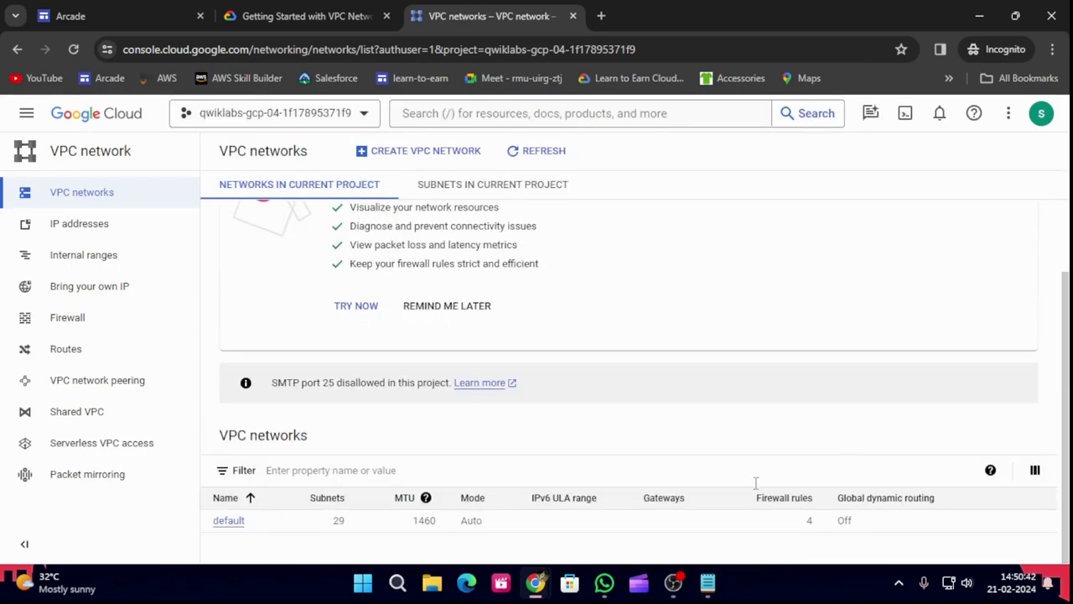
click(220, 523)
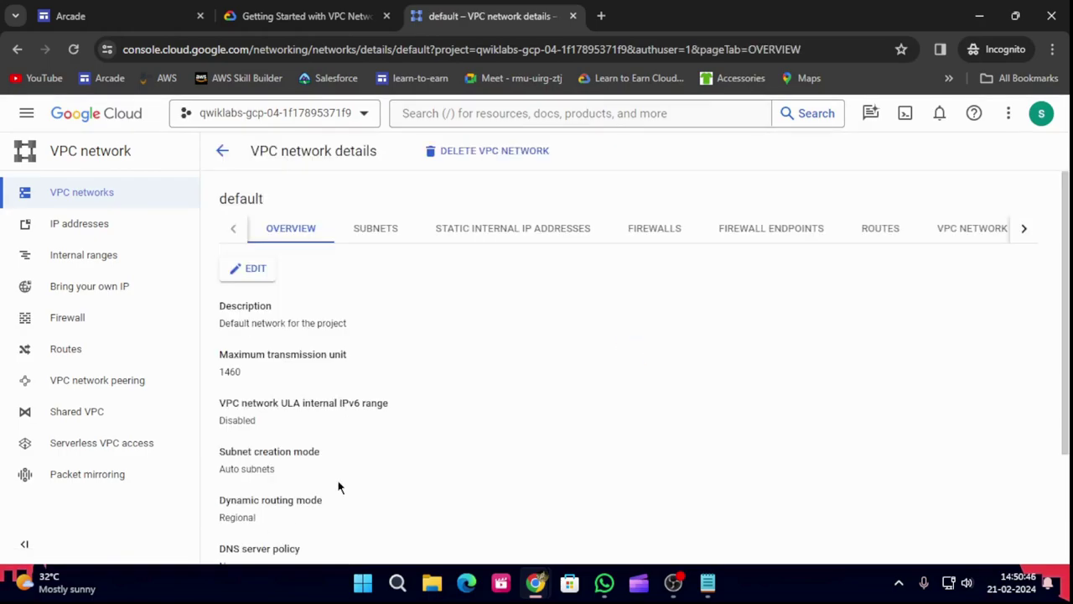
click(378, 228)
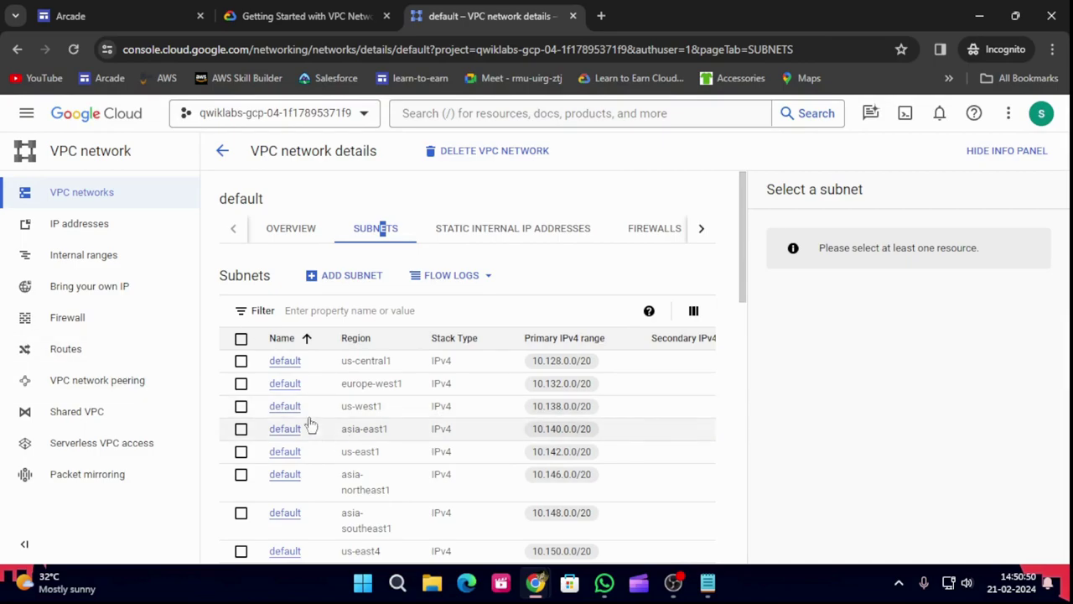
Read the "View the routes" instructions in the lab and open the VPC network's Routes page in the console
click(306, 16)
scroll(295, 296, down, 2)
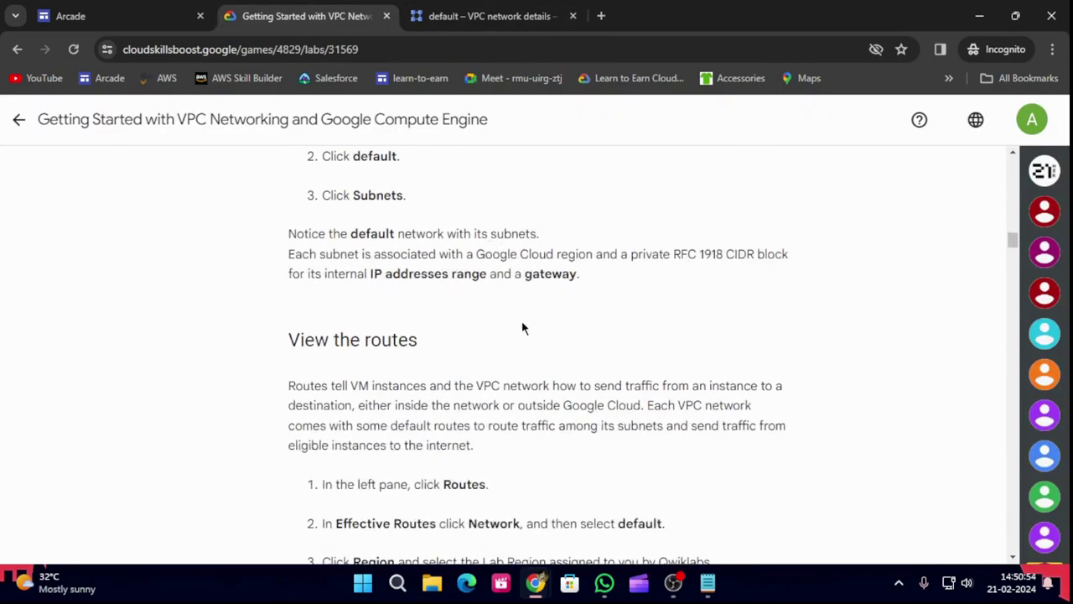
scroll(265, 328, down, 2)
scroll(351, 396, down, 2)
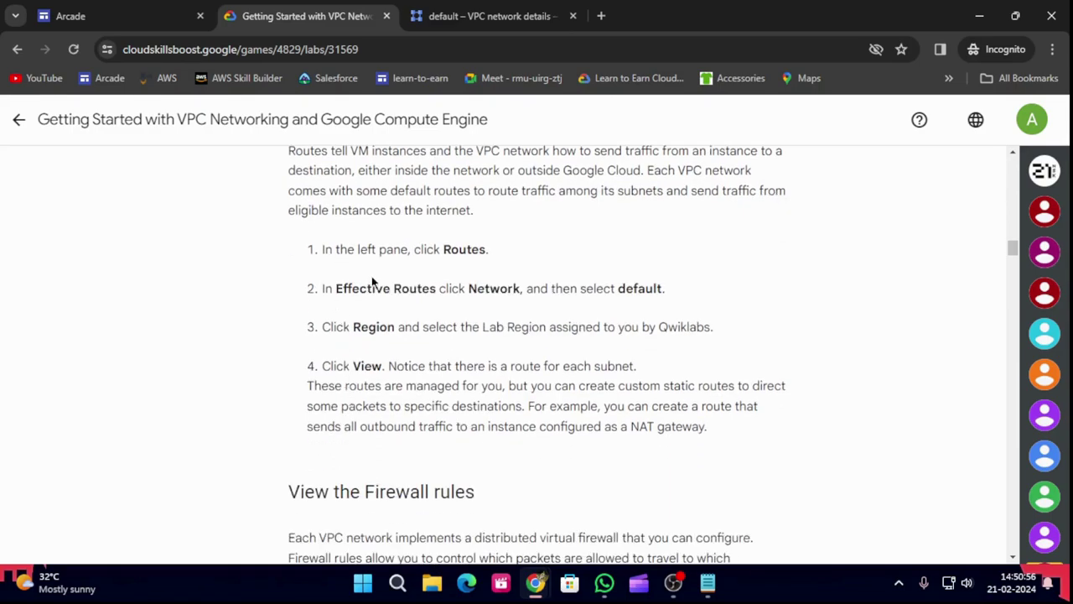
click(483, 15)
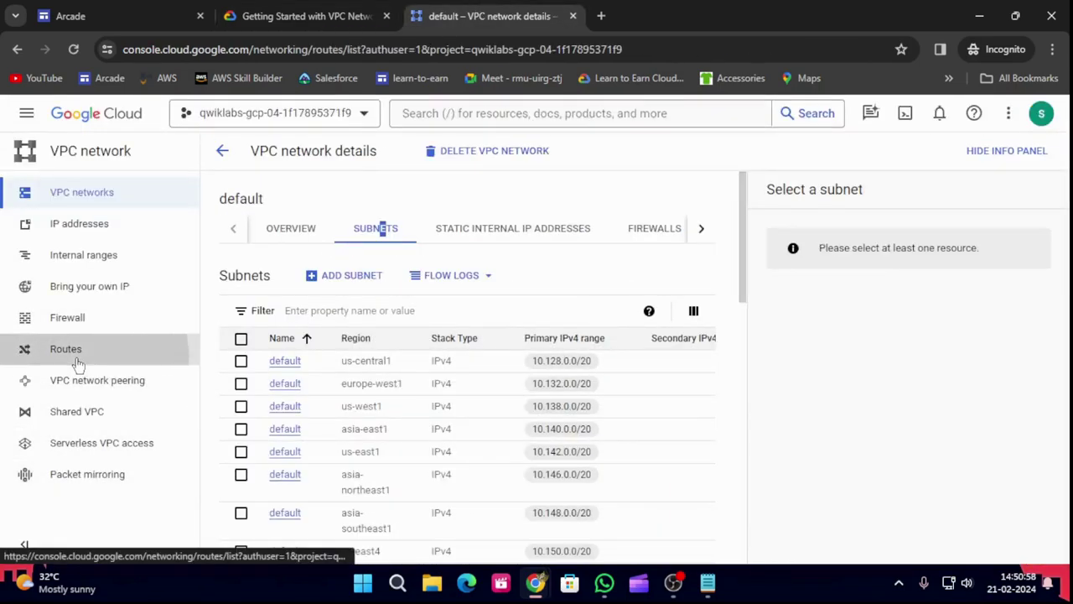
click(72, 350)
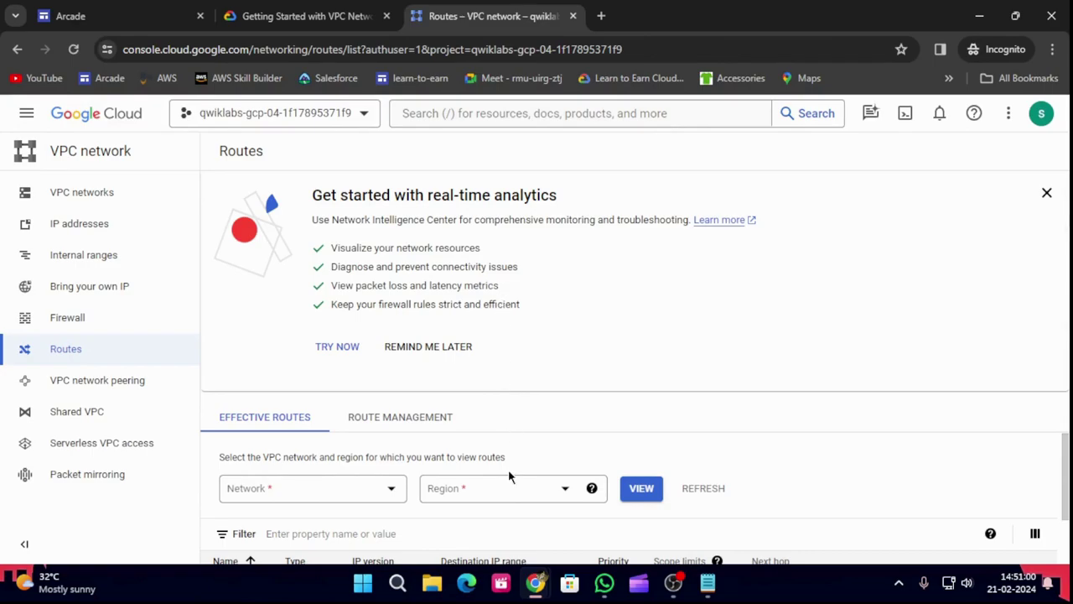
Compare the Effective Routes section with the lab's instructions for choosing a network and region
scroll(372, 478, down, 2)
click(257, 14)
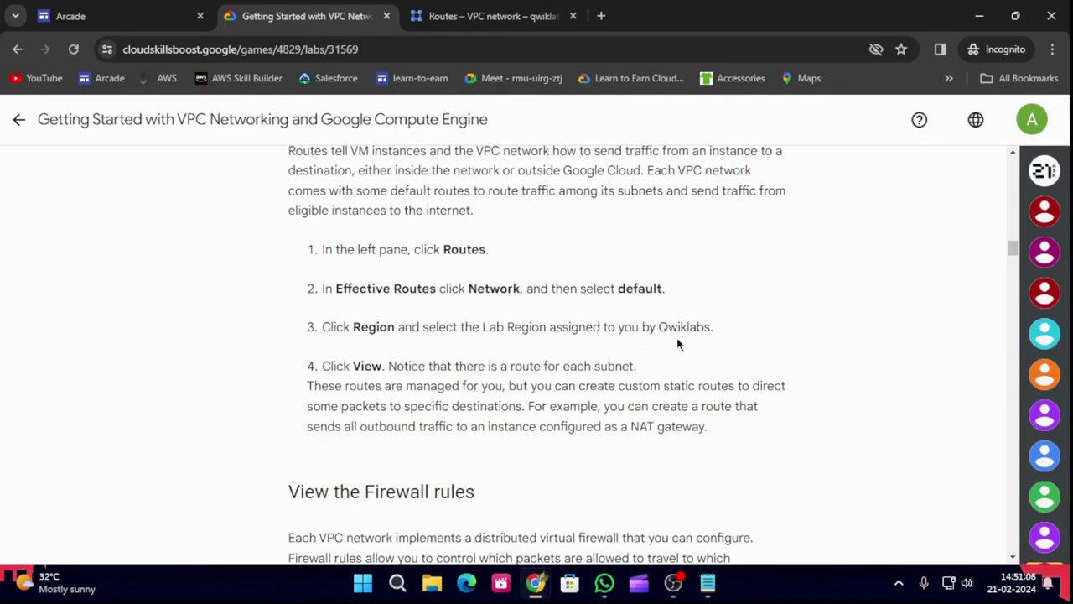
click(447, 10)
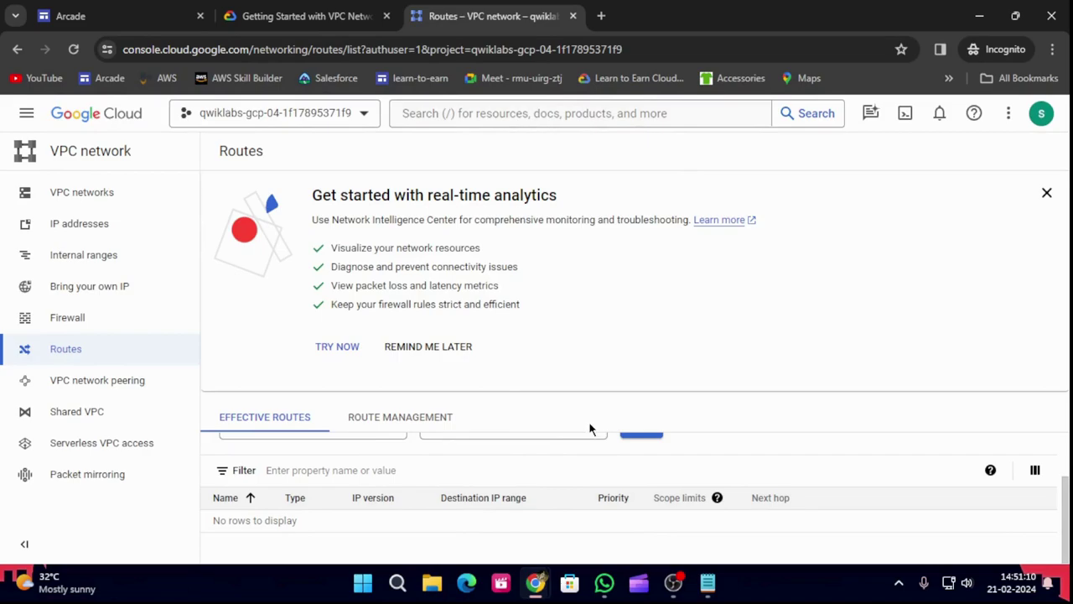
mouse_move(608, 451)
scroll(1004, 510, up, 1)
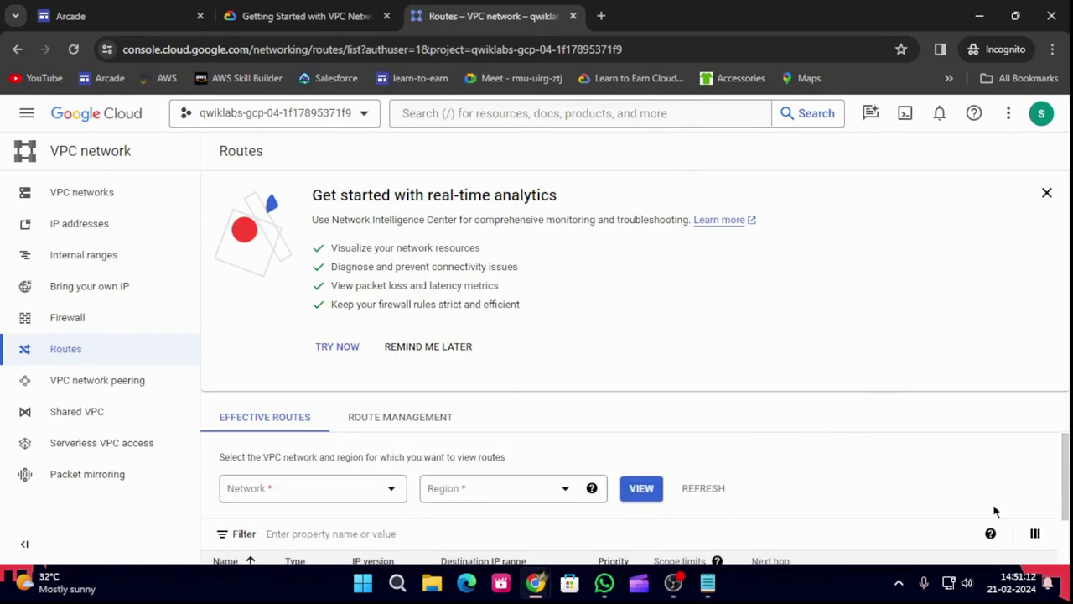
scroll(791, 496, down, 1)
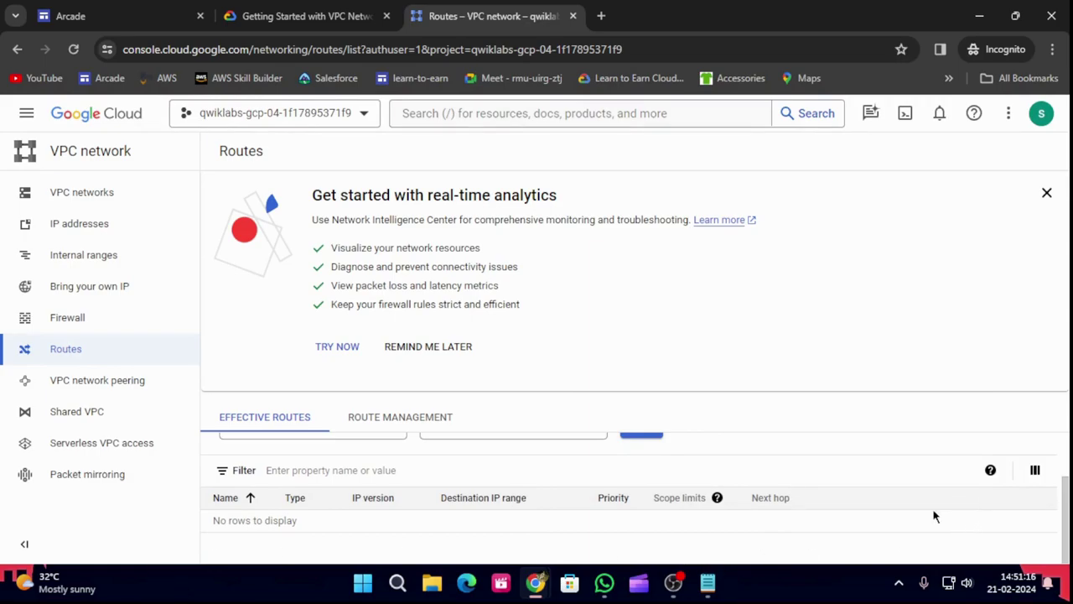
scroll(249, 479, up, 1)
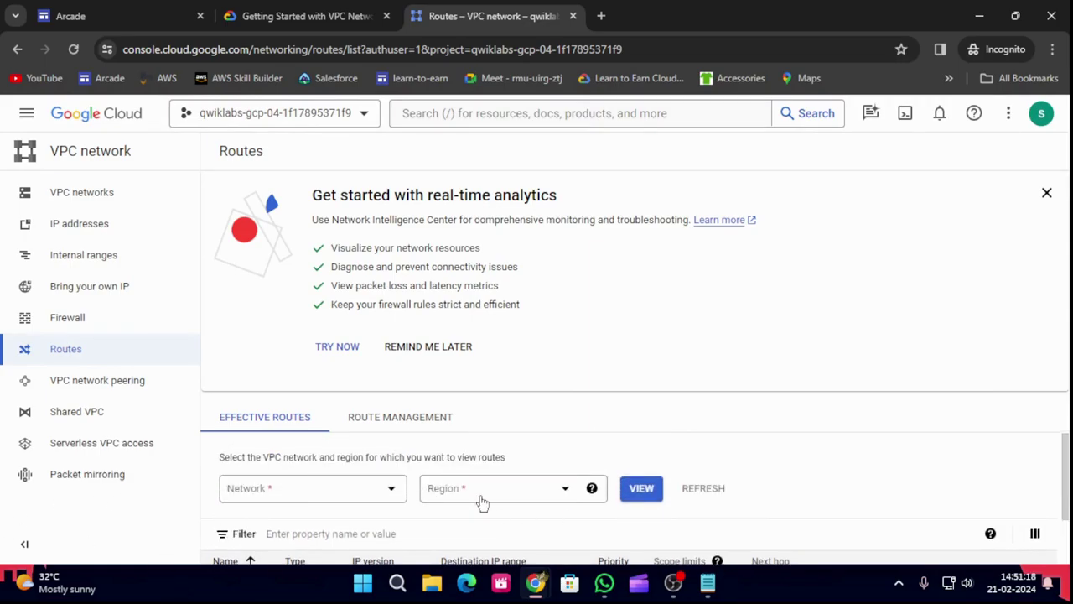
Browse the region choices for Effective Routes and recheck the lab's region instruction
click(496, 501)
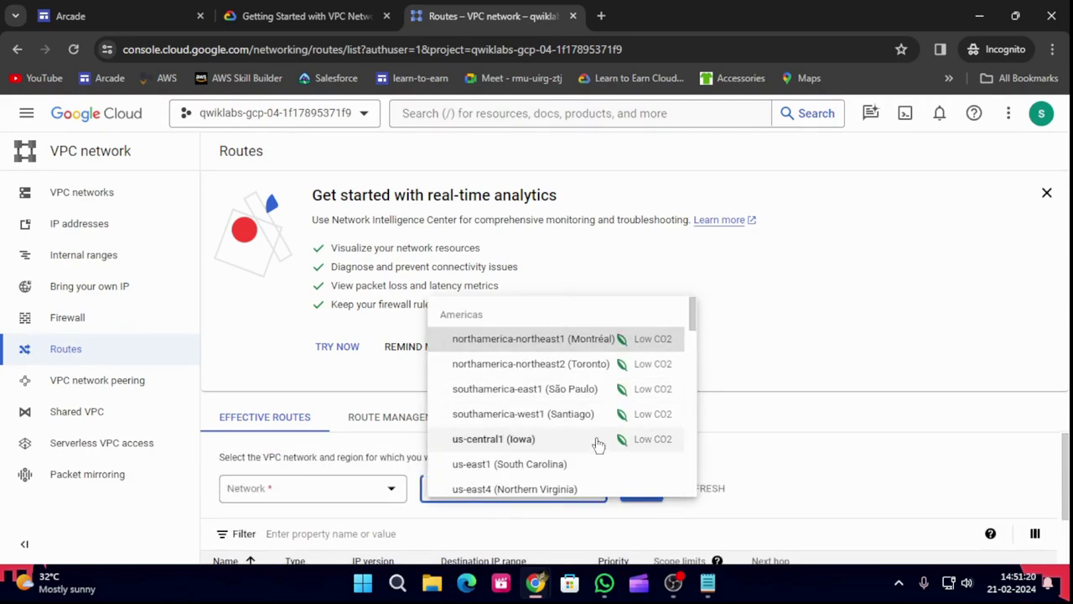
scroll(597, 443, down, 5)
click(302, 16)
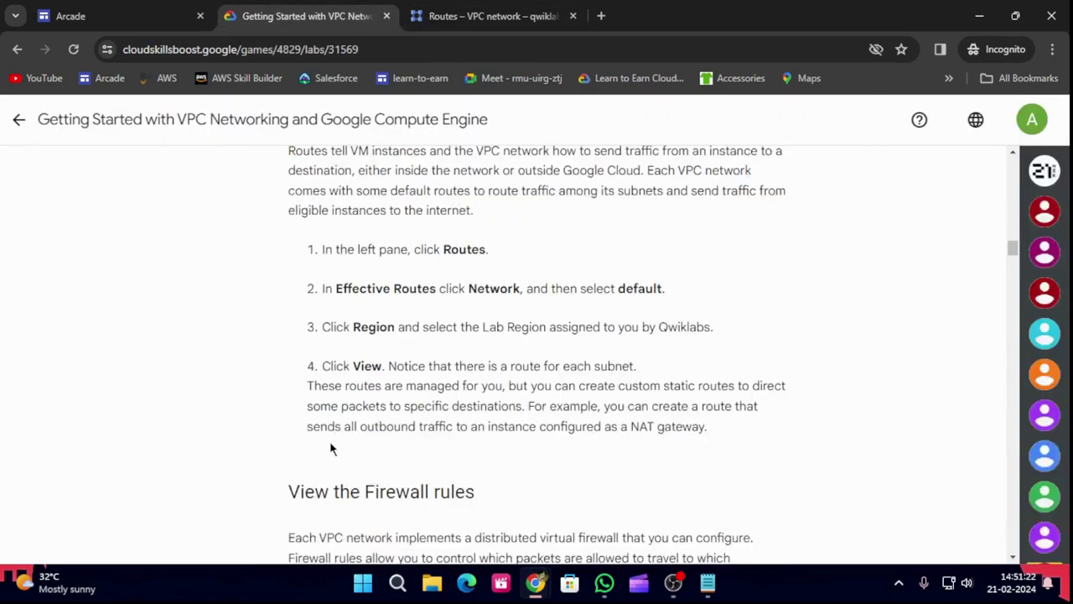
click(482, 16)
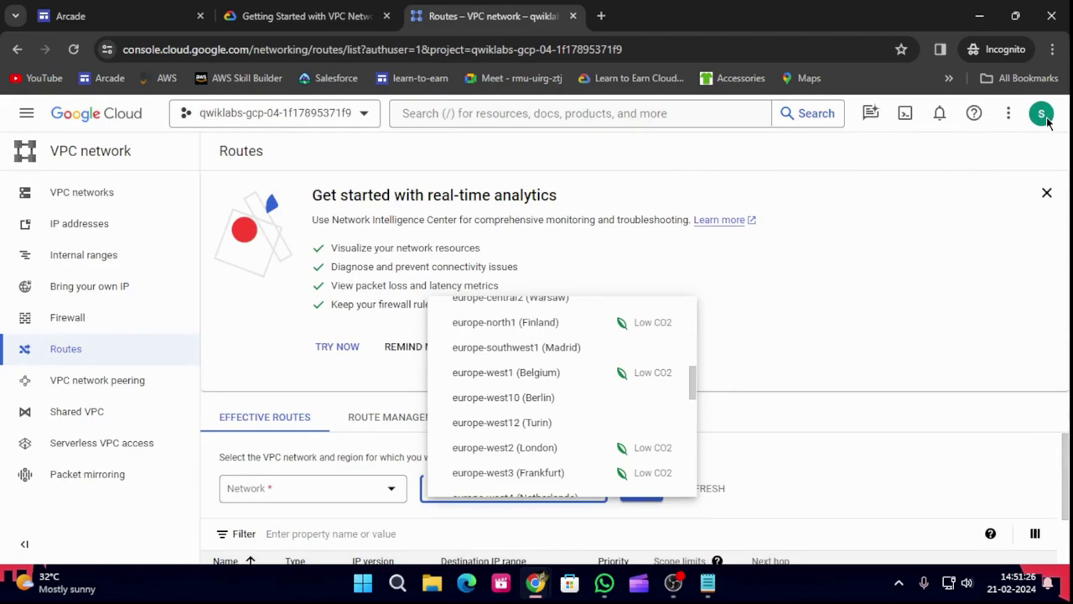
Read the lab's "View the Firewall rules" instructions and show the VPC firewall rules on the console's Firewall policies page
click(277, 14)
scroll(445, 397, down, 5)
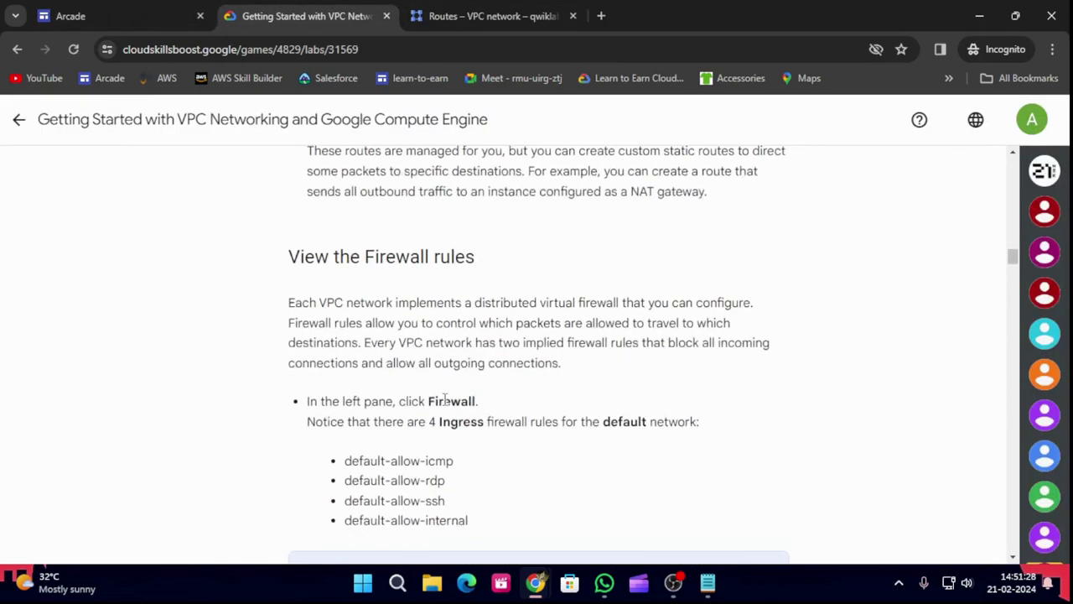
scroll(445, 398, up, 1)
scroll(446, 409, down, 1)
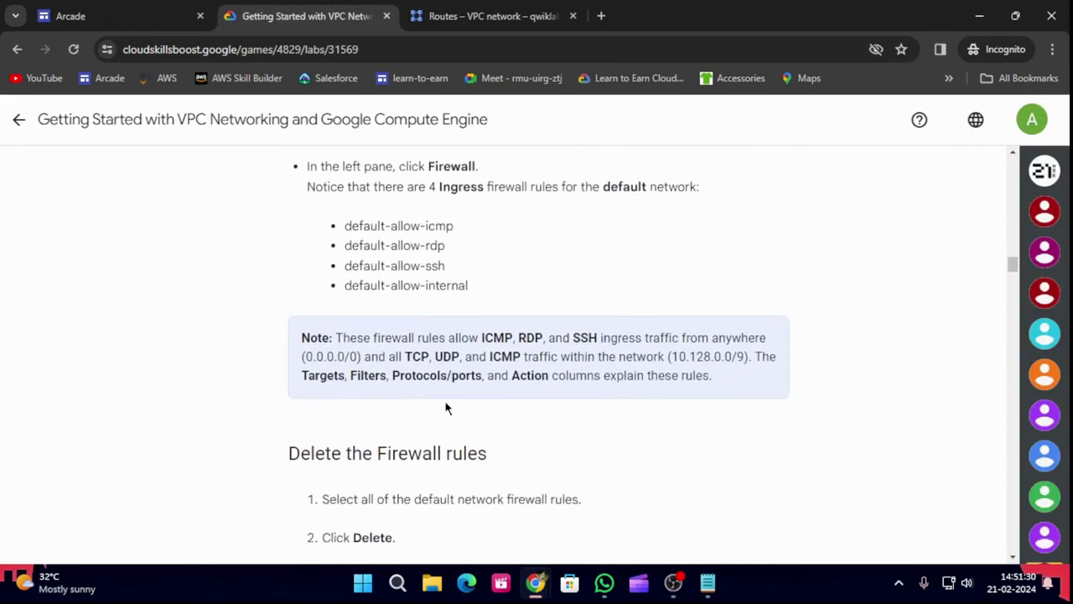
scroll(446, 408, down, 3)
scroll(445, 410, up, 6)
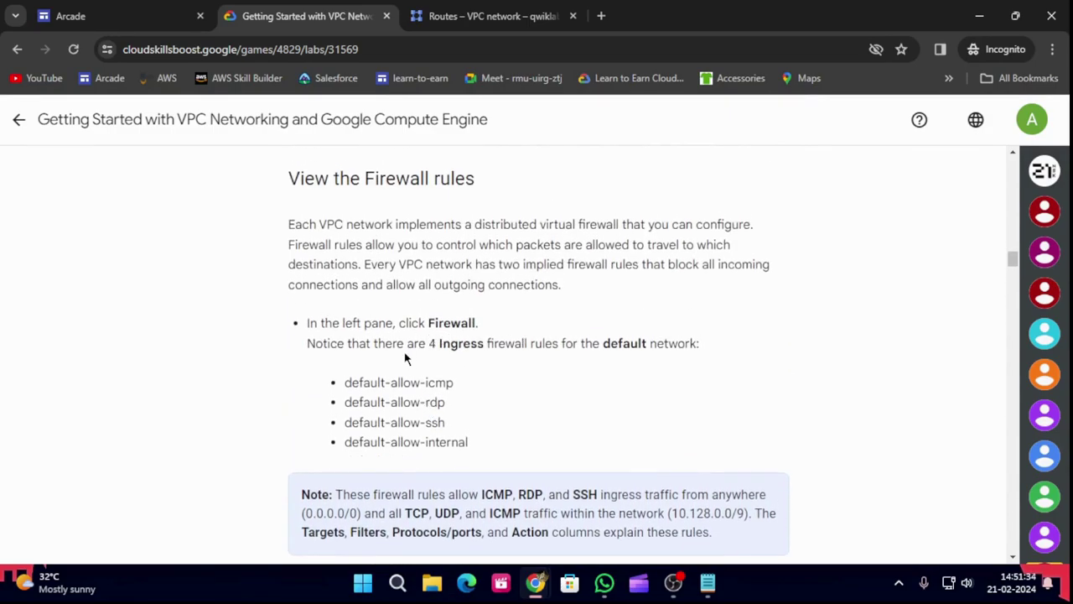
click(502, 15)
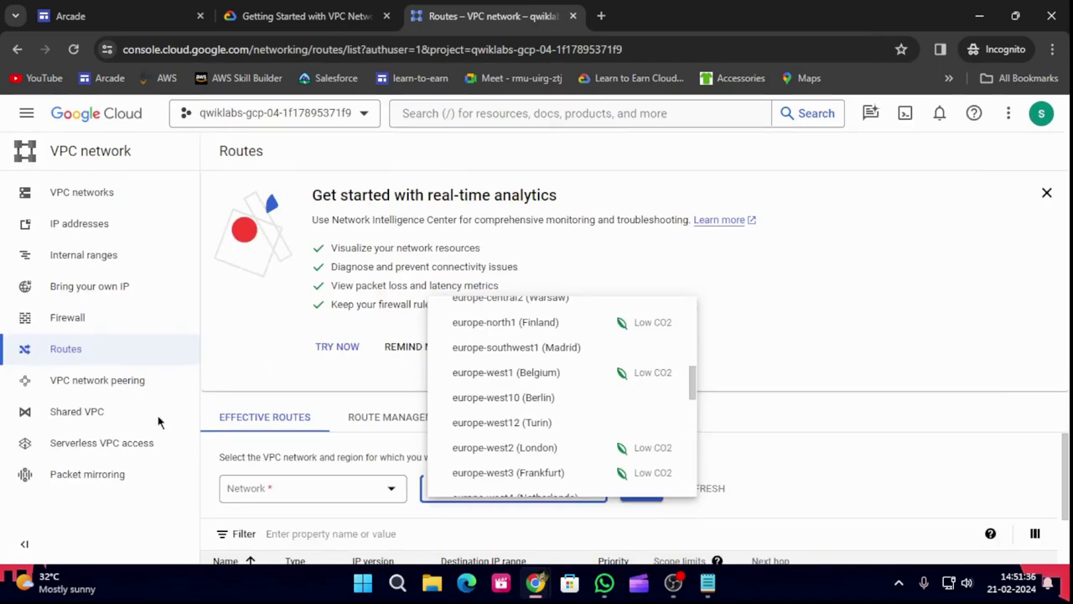
click(87, 318)
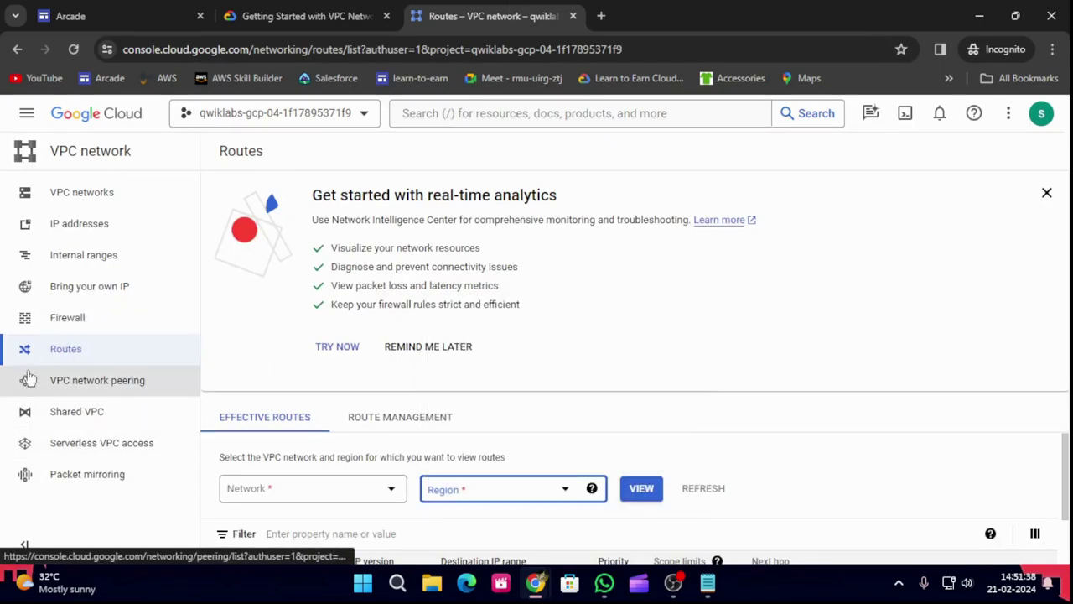
click(66, 312)
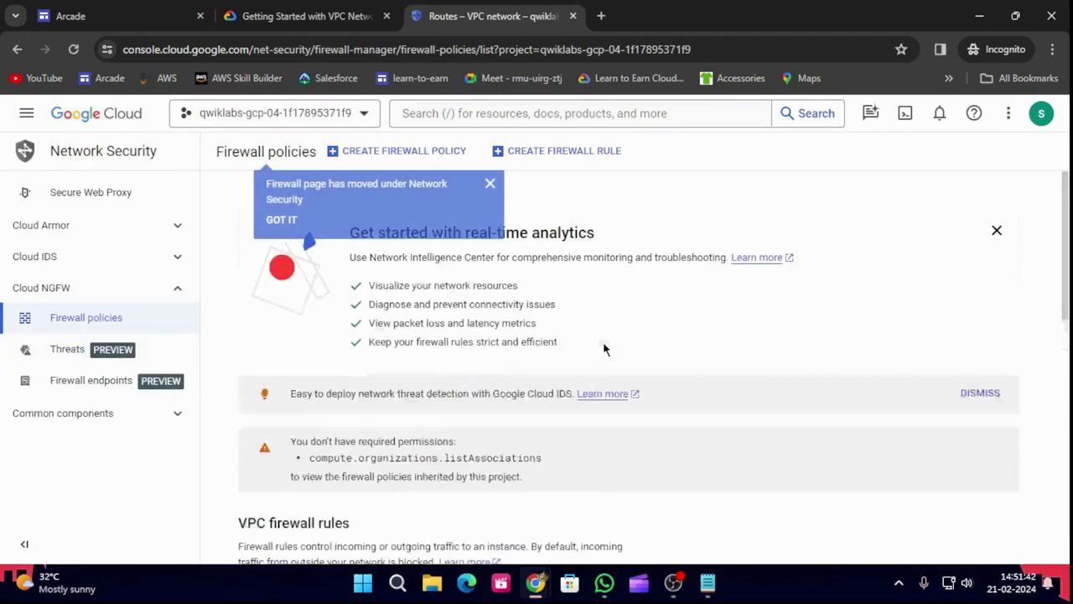
click(288, 220)
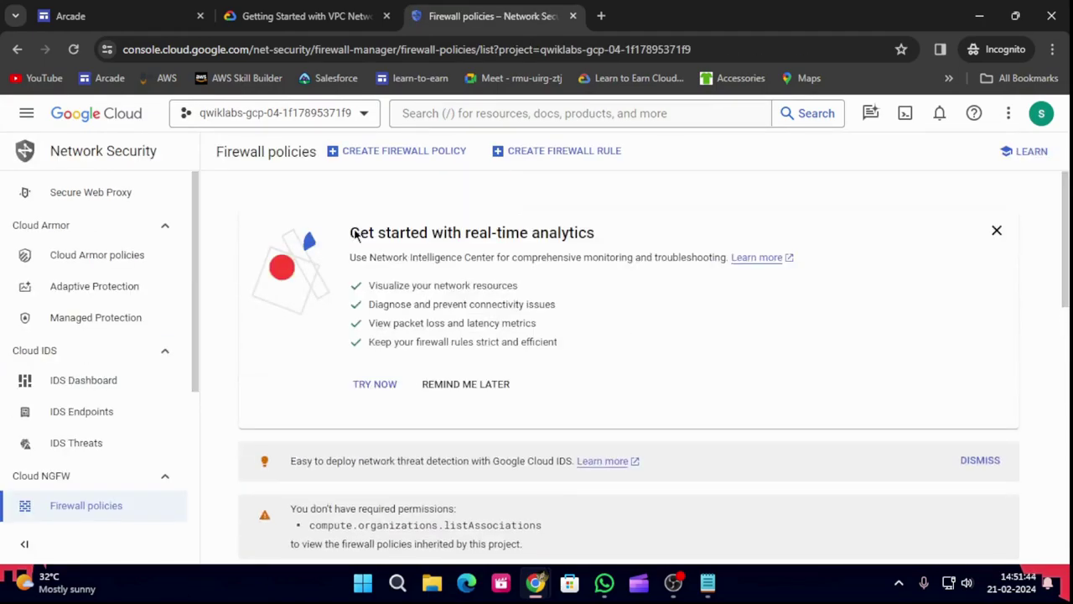
scroll(767, 307, down, 2)
scroll(766, 304, down, 5)
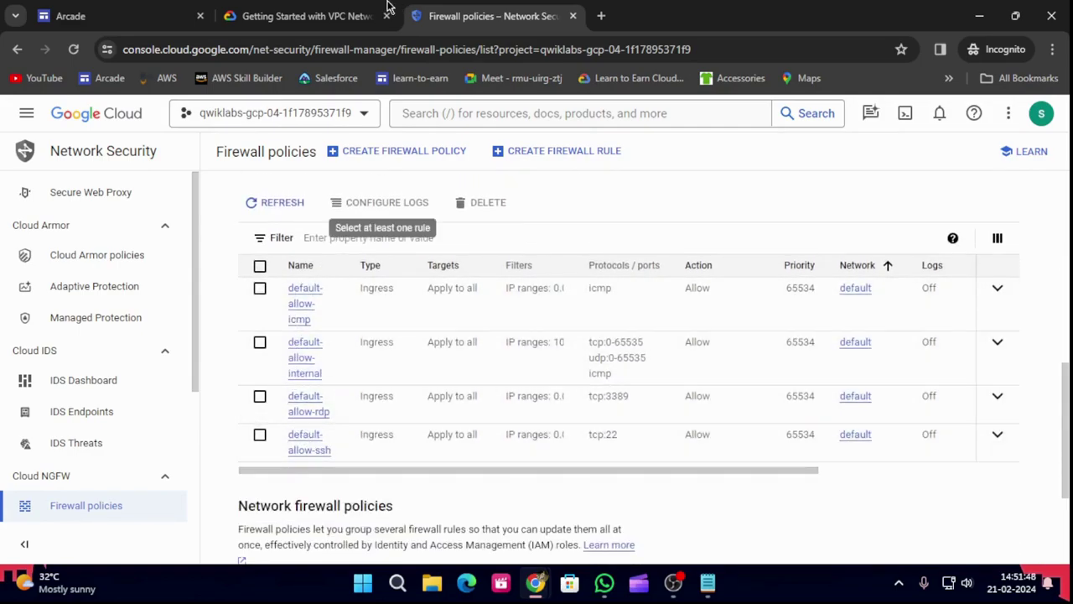
Following the lab's instructions, delete the default network's firewall rules default-allow-icmp, default-allow-internal, default-allow-rdp and default-allow-ssh
click(307, 16)
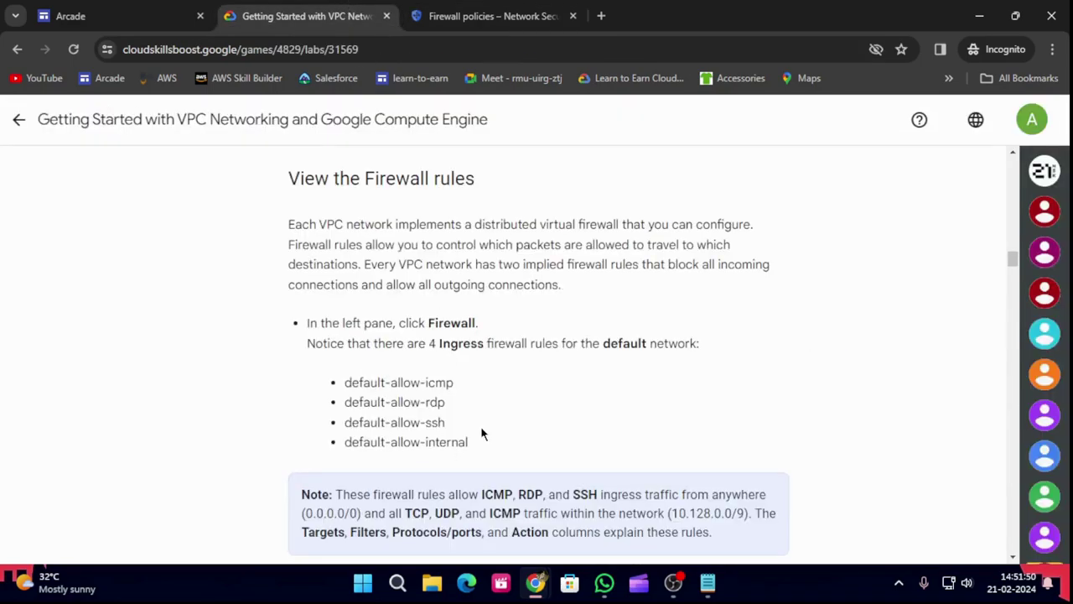
scroll(652, 373, down, 3)
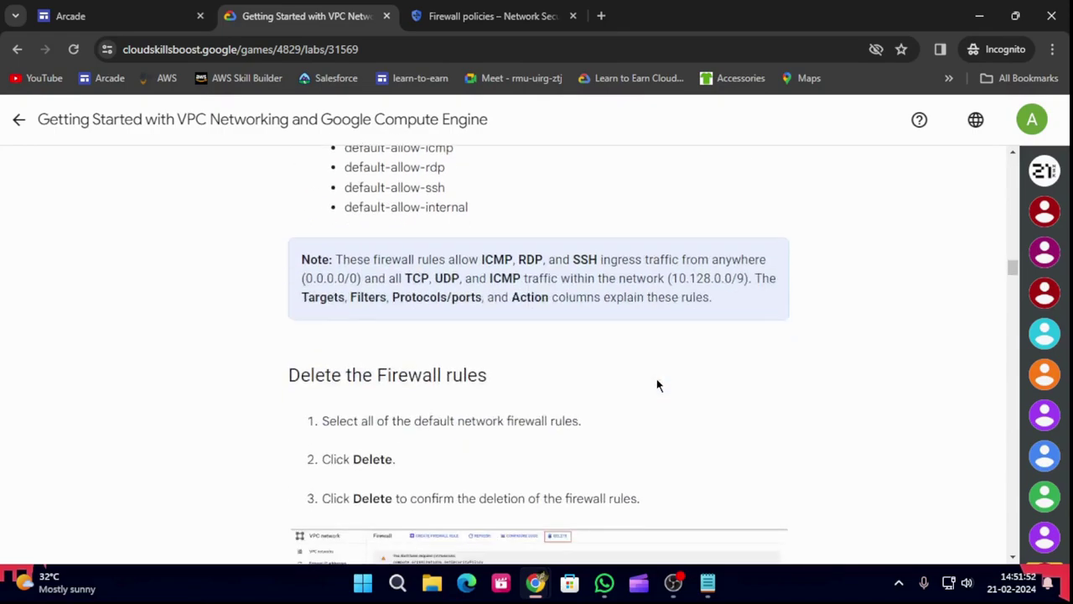
scroll(552, 436, down, 2)
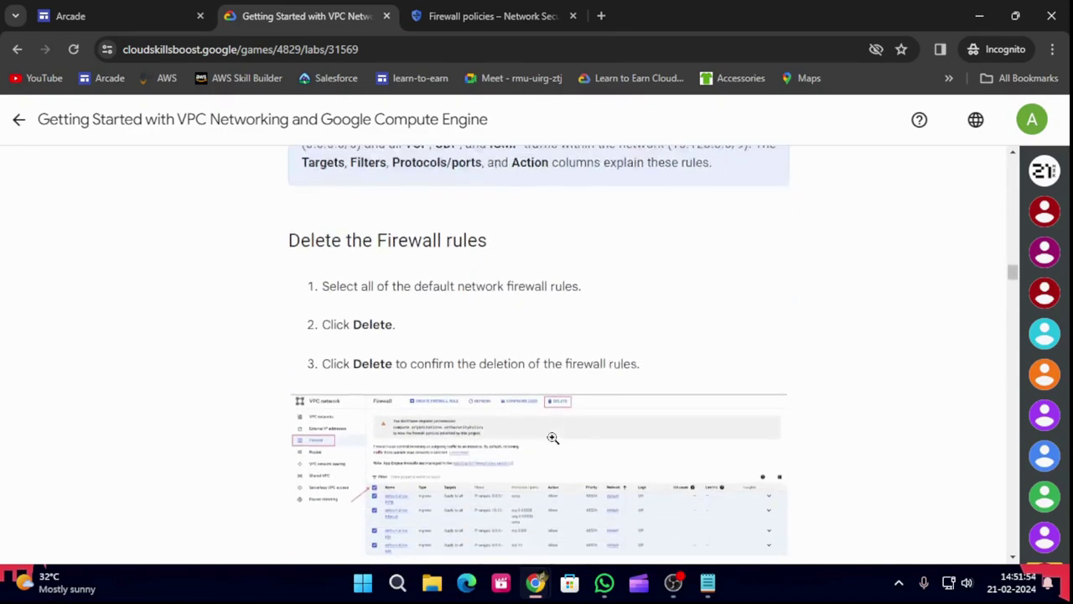
click(456, 13)
click(260, 289)
click(260, 342)
click(260, 396)
click(260, 434)
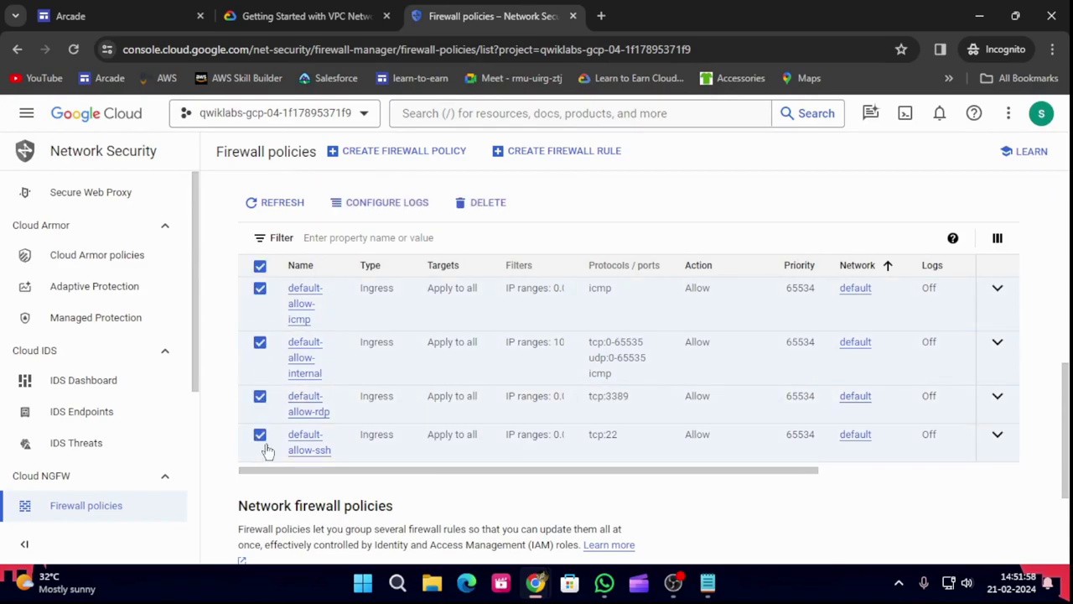
click(306, 15)
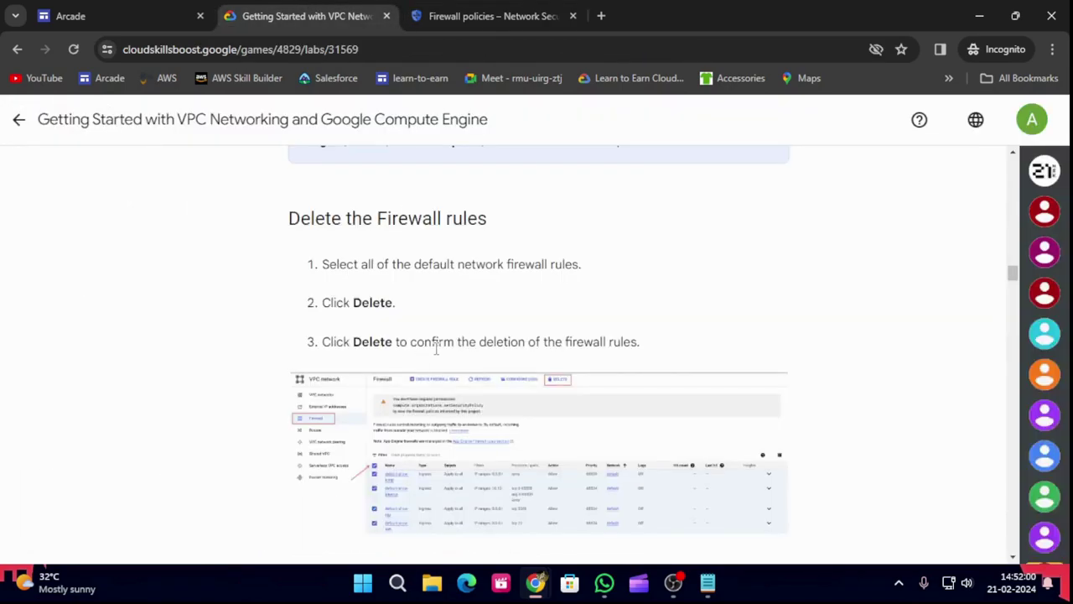
scroll(436, 348, down, 3)
click(457, 15)
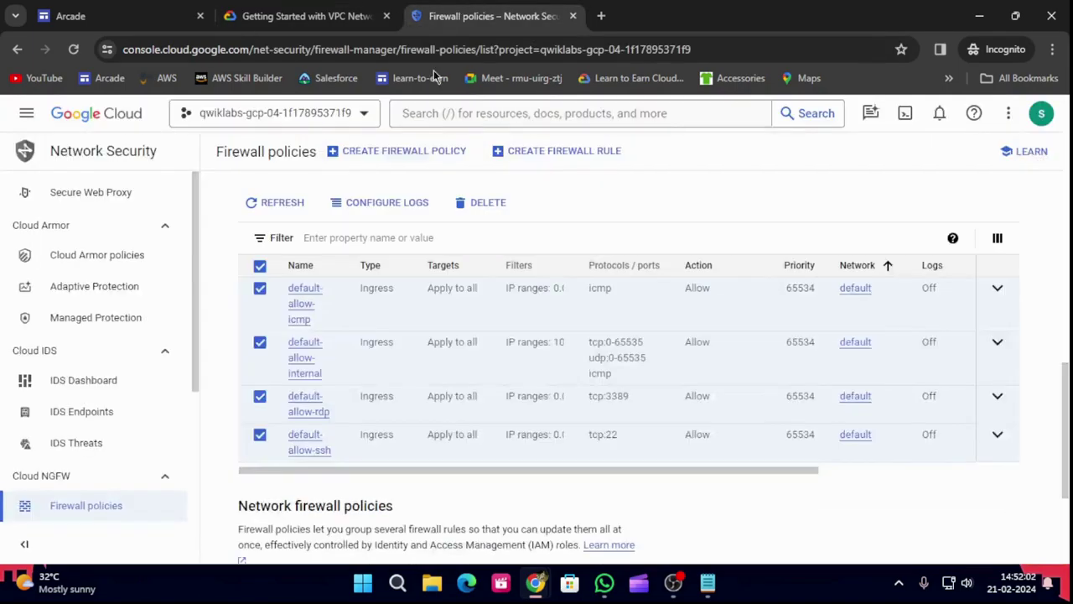
click(481, 202)
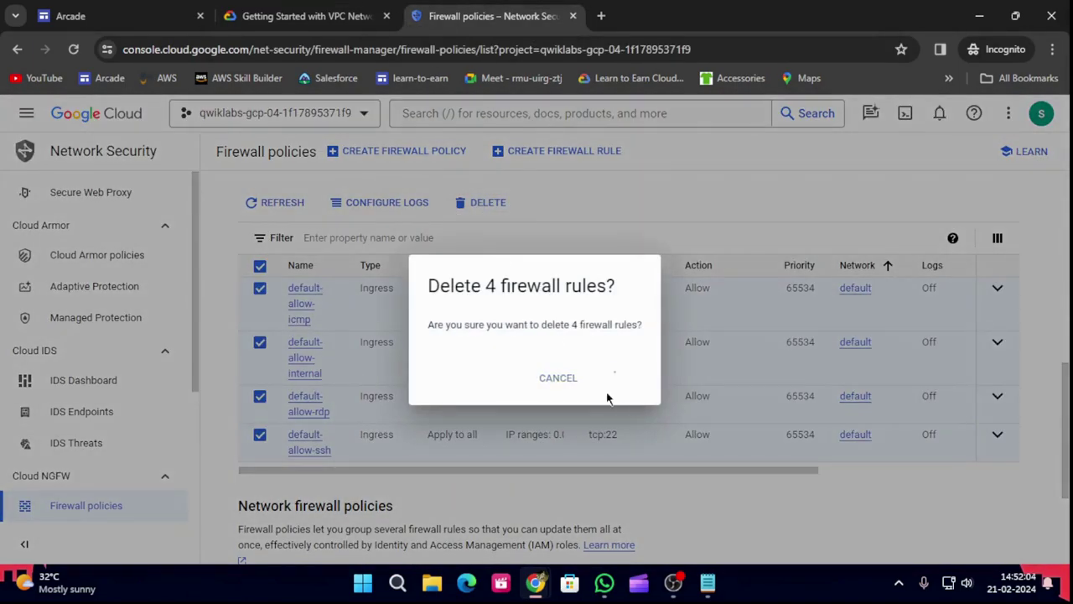
click(620, 377)
Read the lab's "Delete the default network" instructions and check the progress of the firewall rule deletion in the console
click(306, 15)
scroll(415, 351, down, 2)
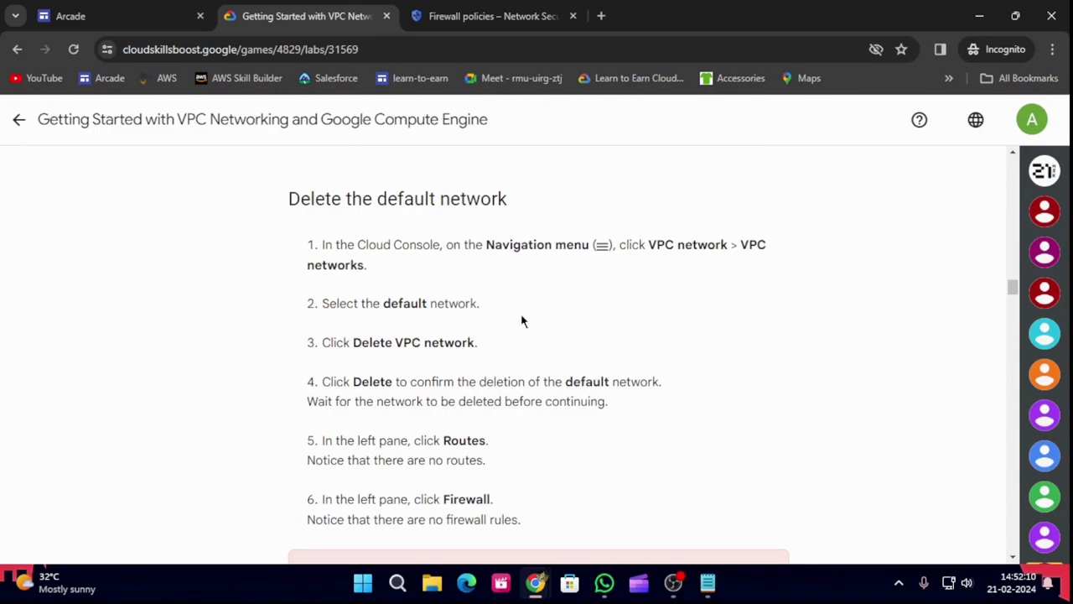
scroll(537, 354, down, 3)
scroll(537, 361, up, 1)
click(422, 10)
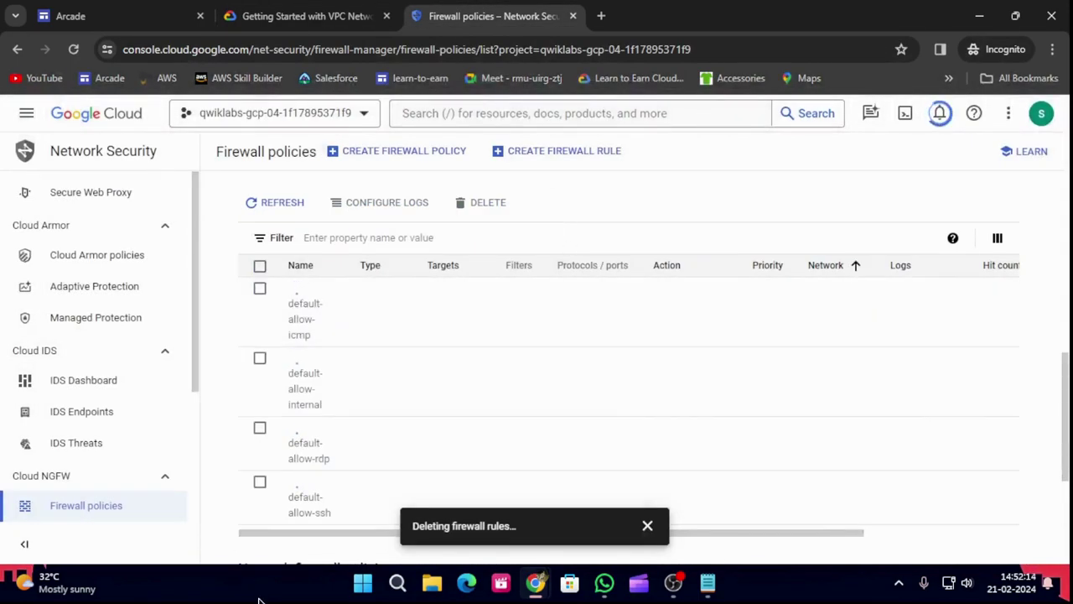
click(659, 527)
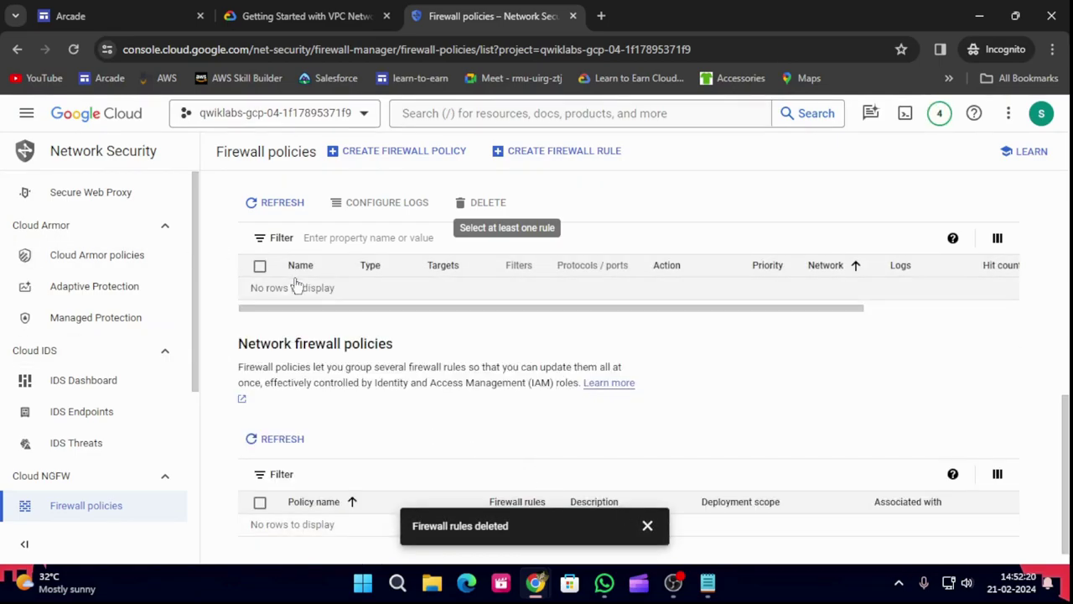
Search the console for "vpc networks" and open the VPC networks page to show the project's network list
scroll(294, 287, up, 4)
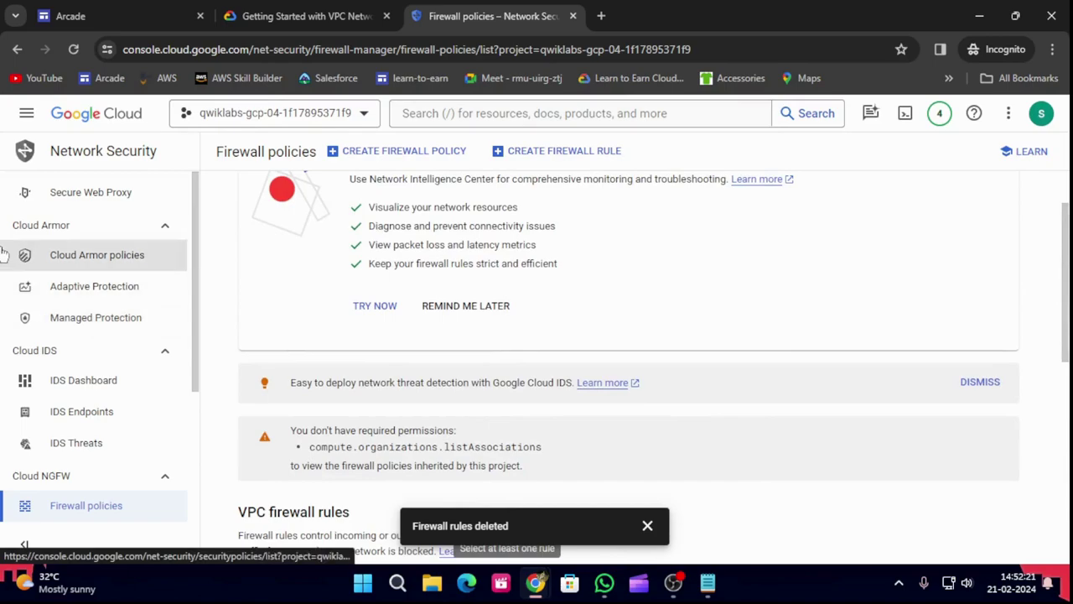
click(474, 109)
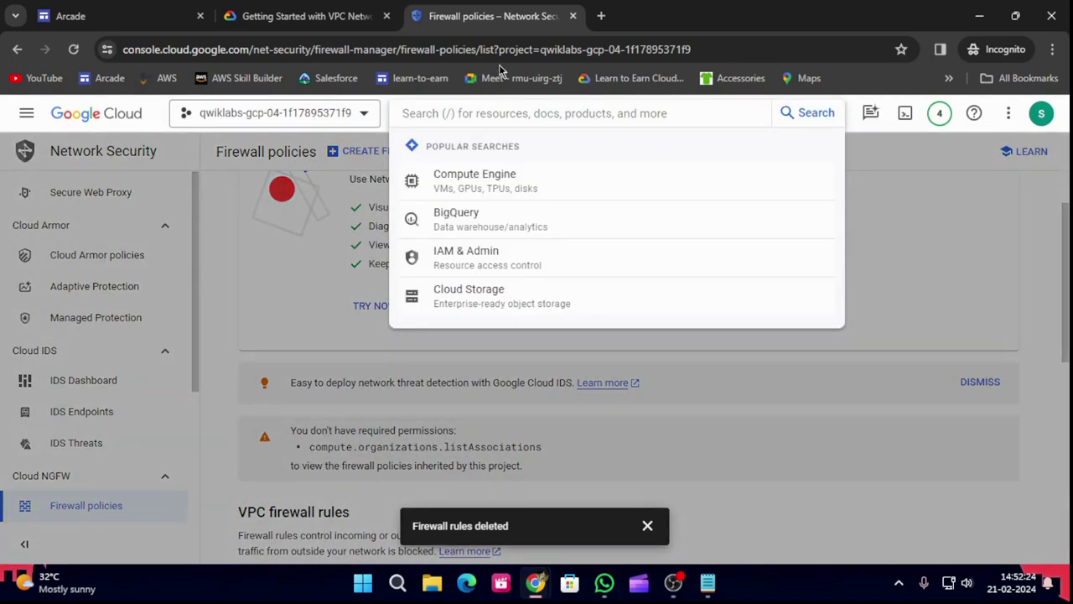
text(v)
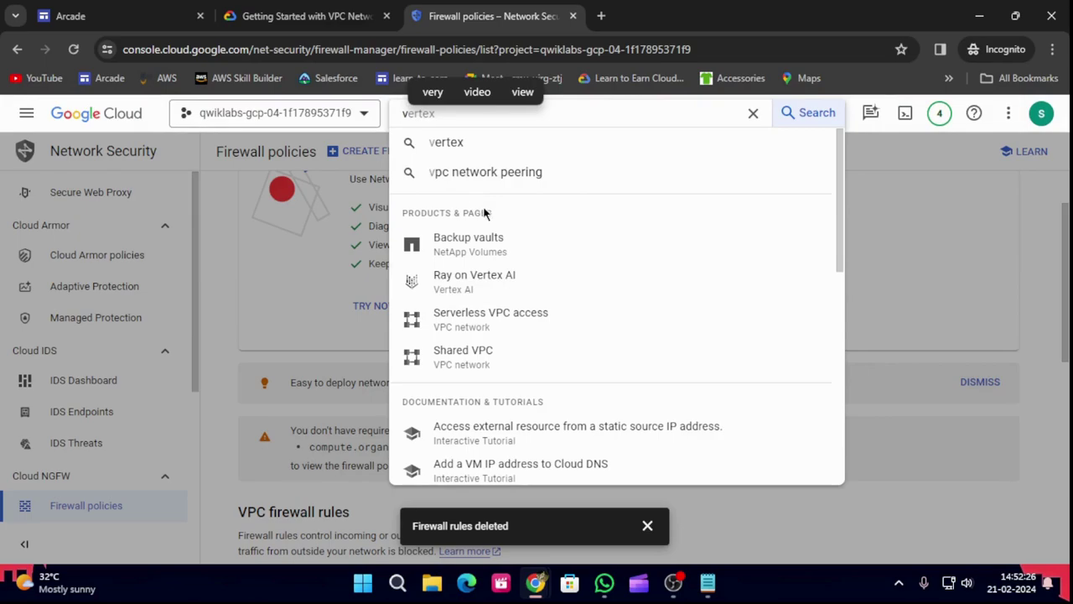
text(pn)
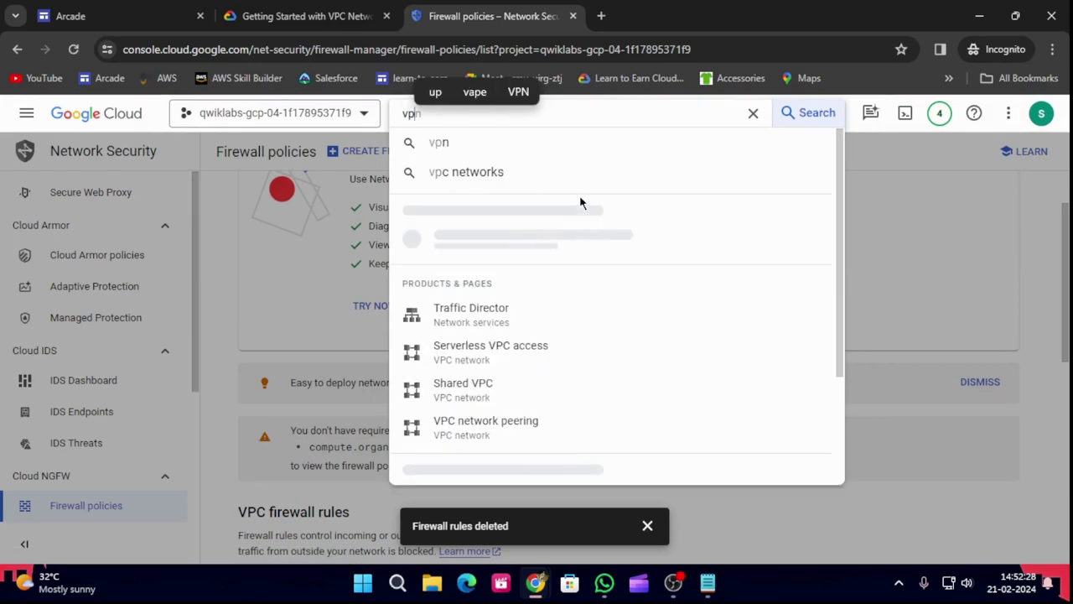
key(BackSpace)
text(c)
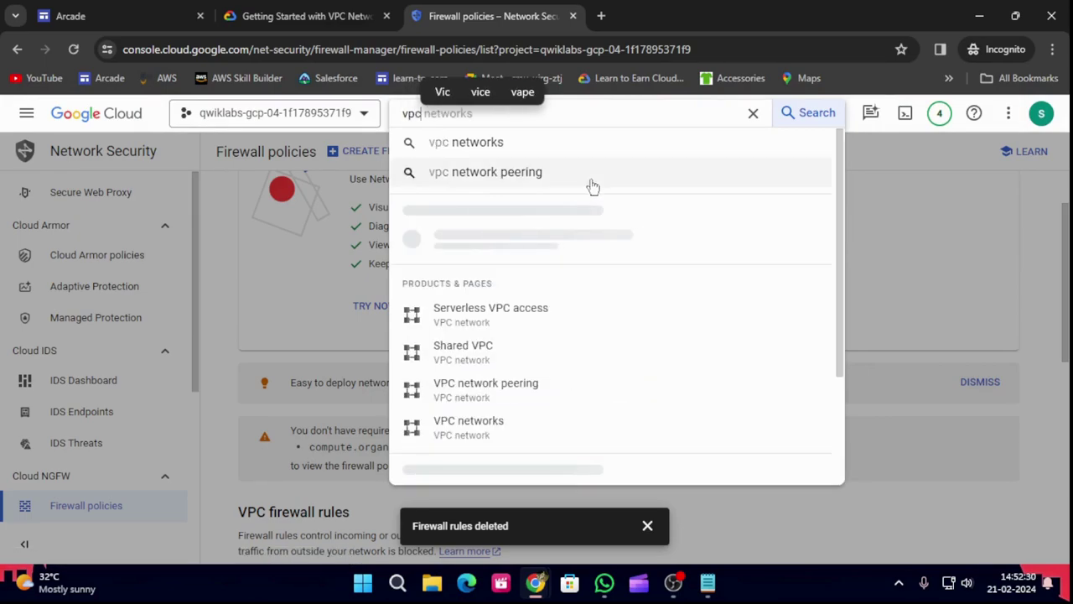
click(475, 156)
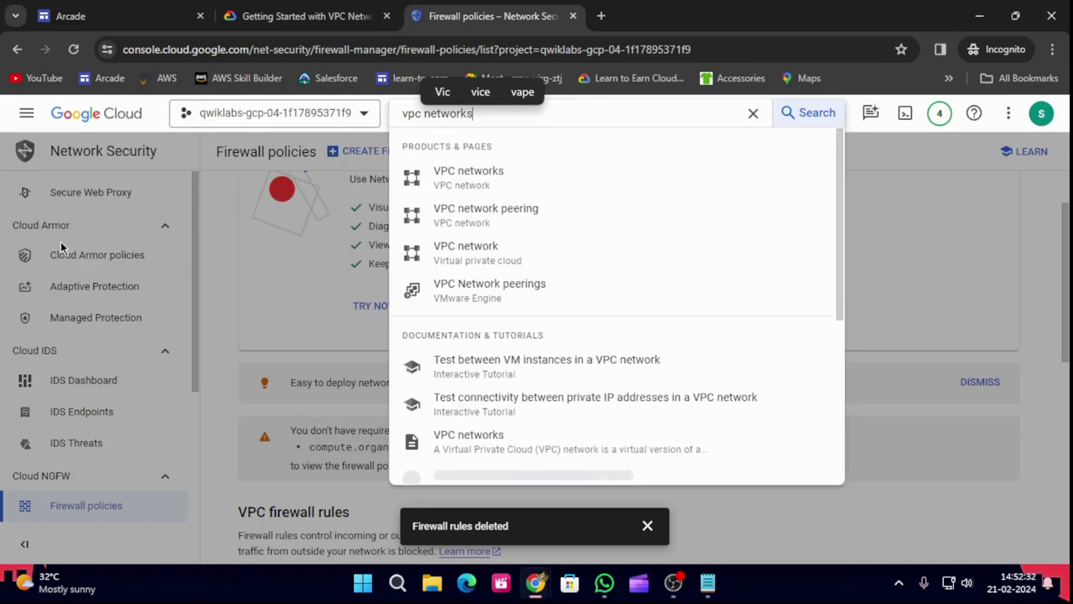
click(491, 176)
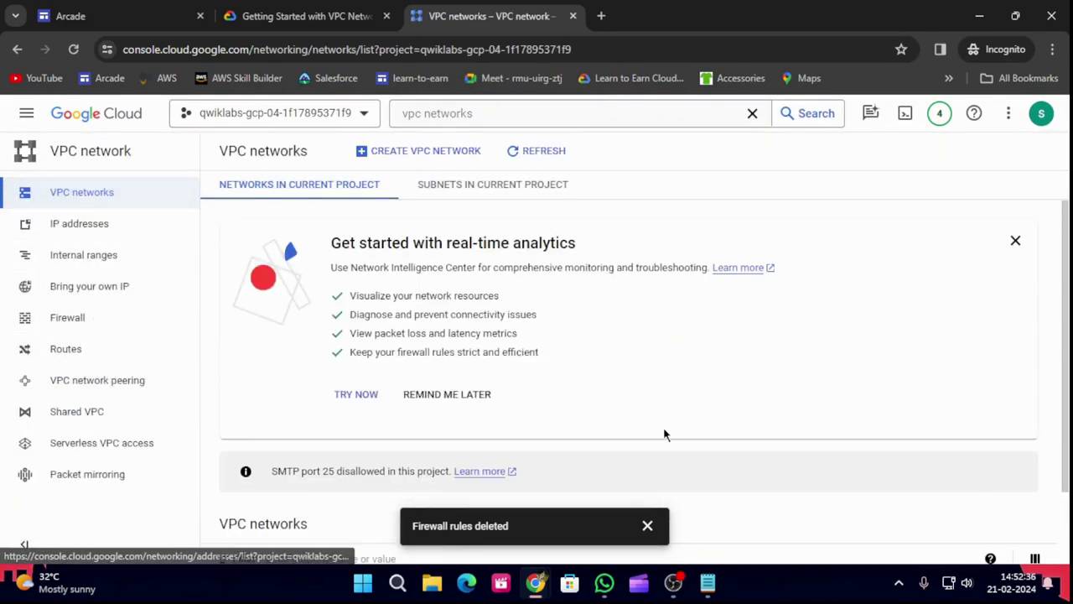
click(646, 525)
scroll(679, 361, down, 2)
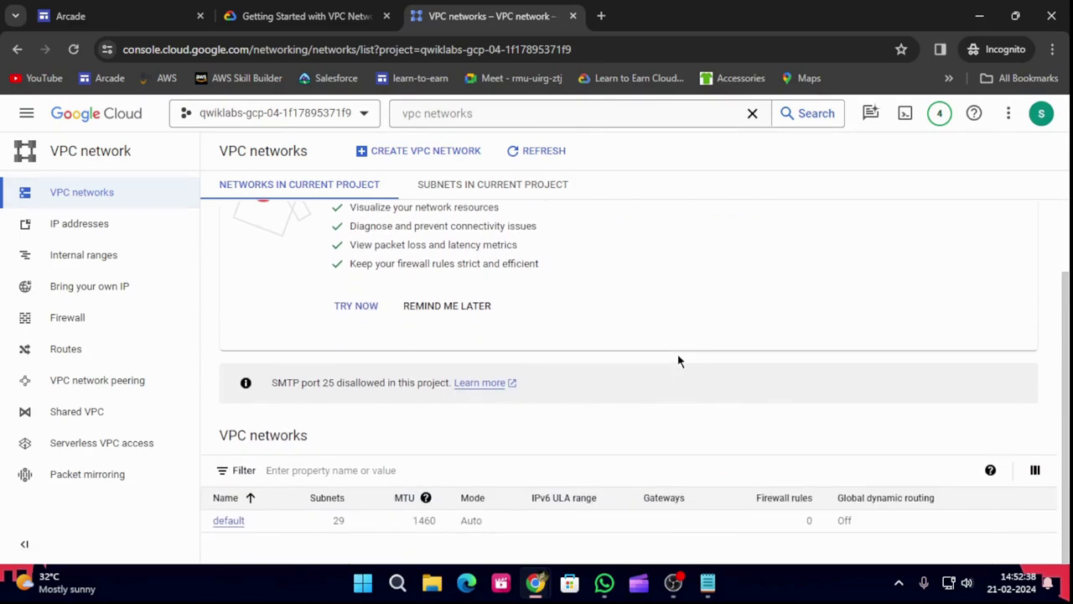
Recheck the lab's deletion instructions and delete the default VPC network from its details page
click(302, 16)
scroll(373, 277, up, 3)
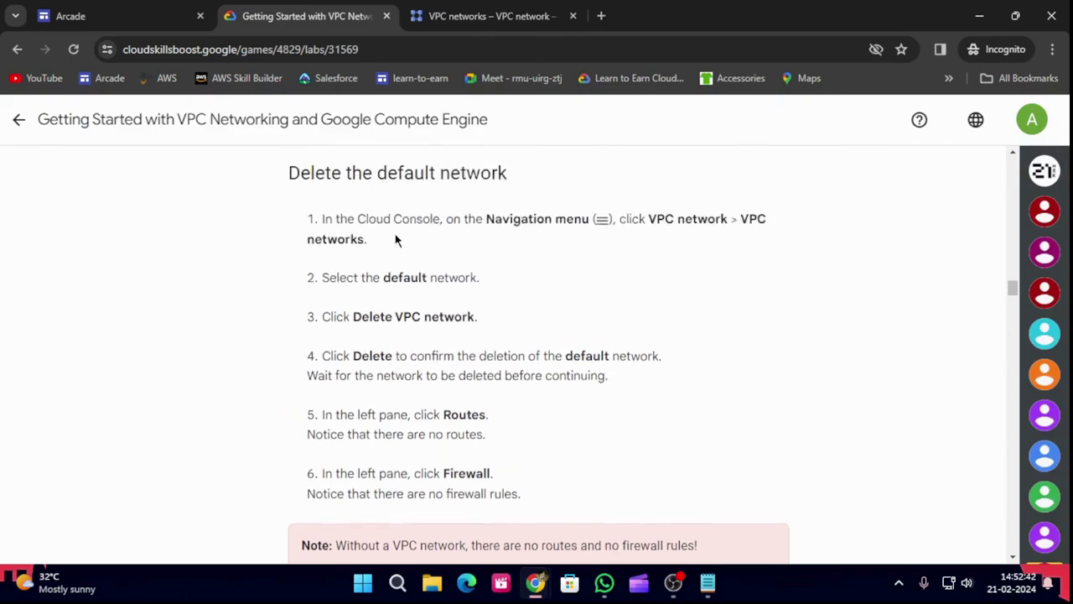
click(445, 11)
click(228, 520)
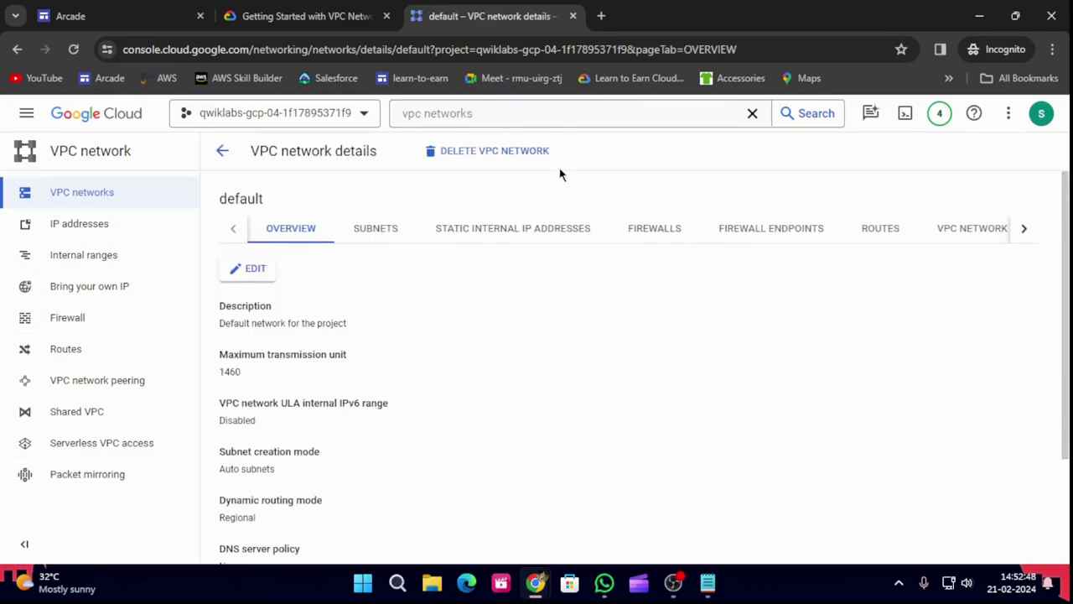
click(477, 155)
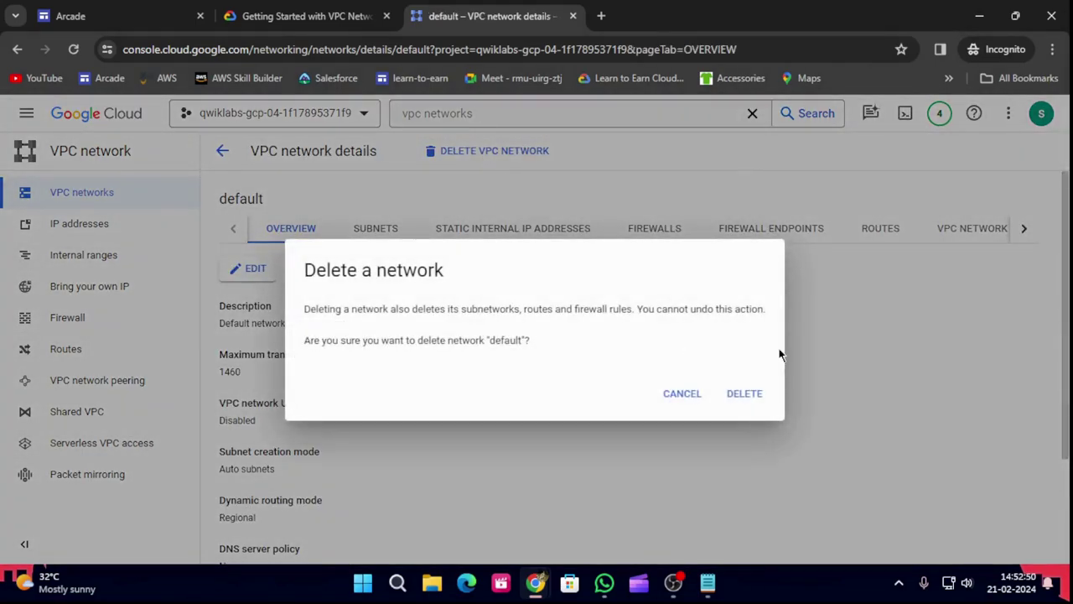
click(743, 393)
Check the network deletion's progress and read the lab's "Try to create a VM instance" instructions
click(290, 13)
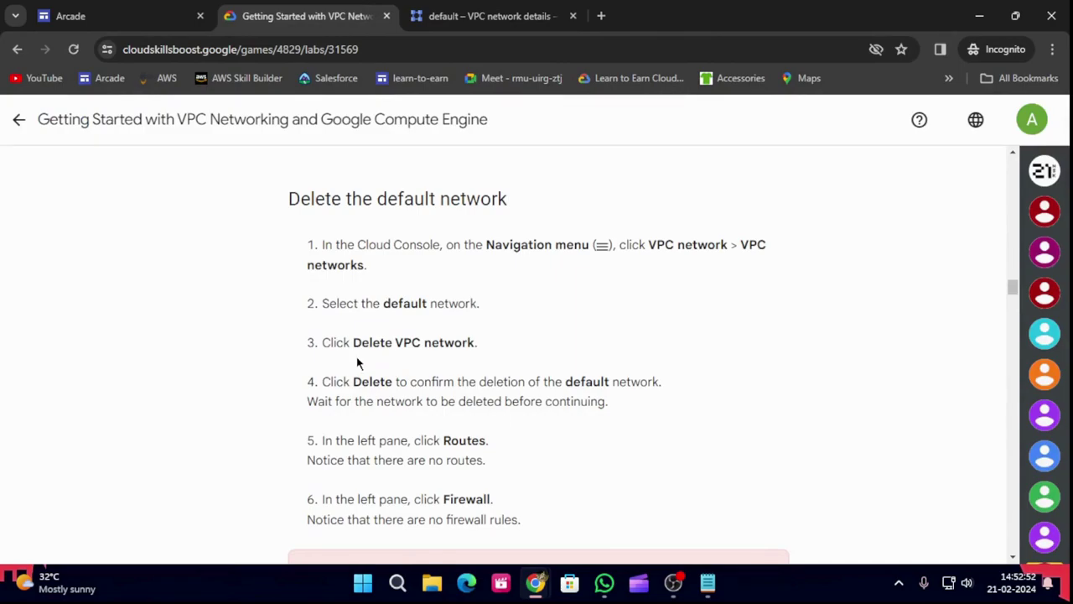
click(512, 12)
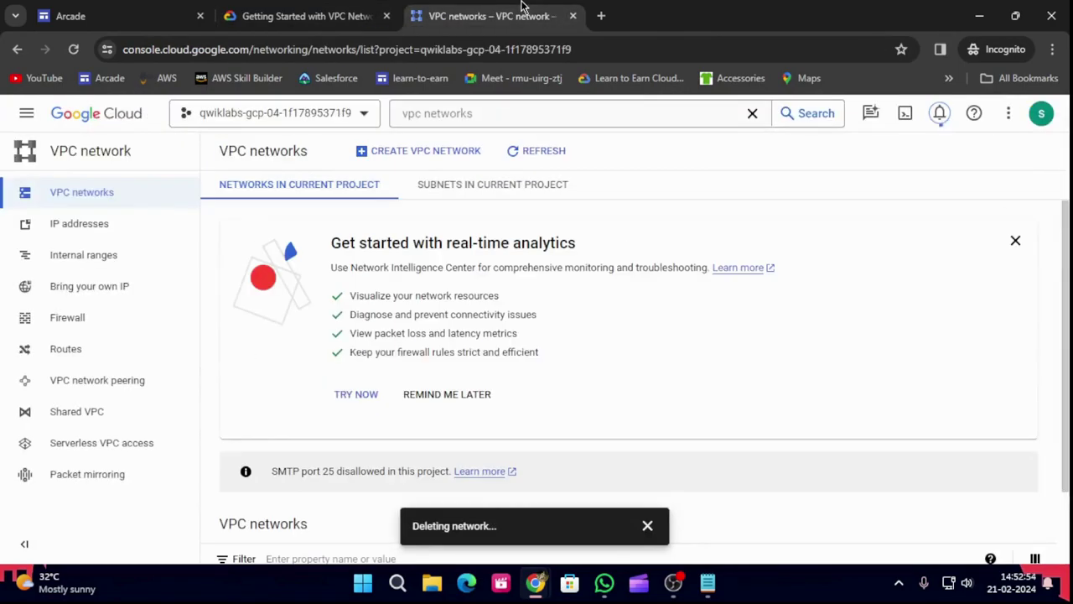
click(296, 15)
scroll(556, 445, down, 3)
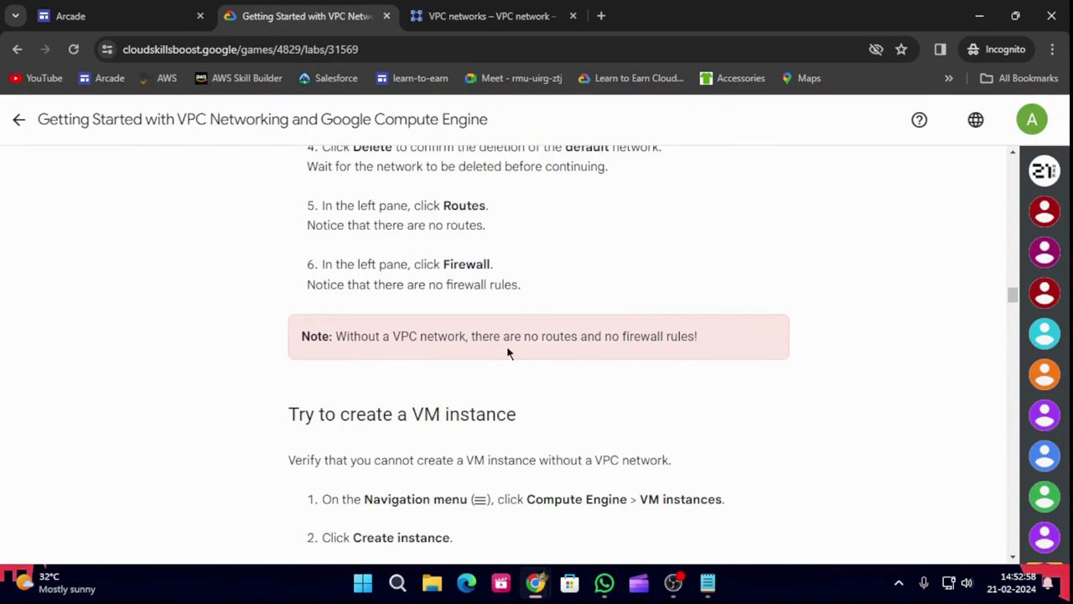
scroll(507, 340, down, 1)
scroll(442, 359, down, 2)
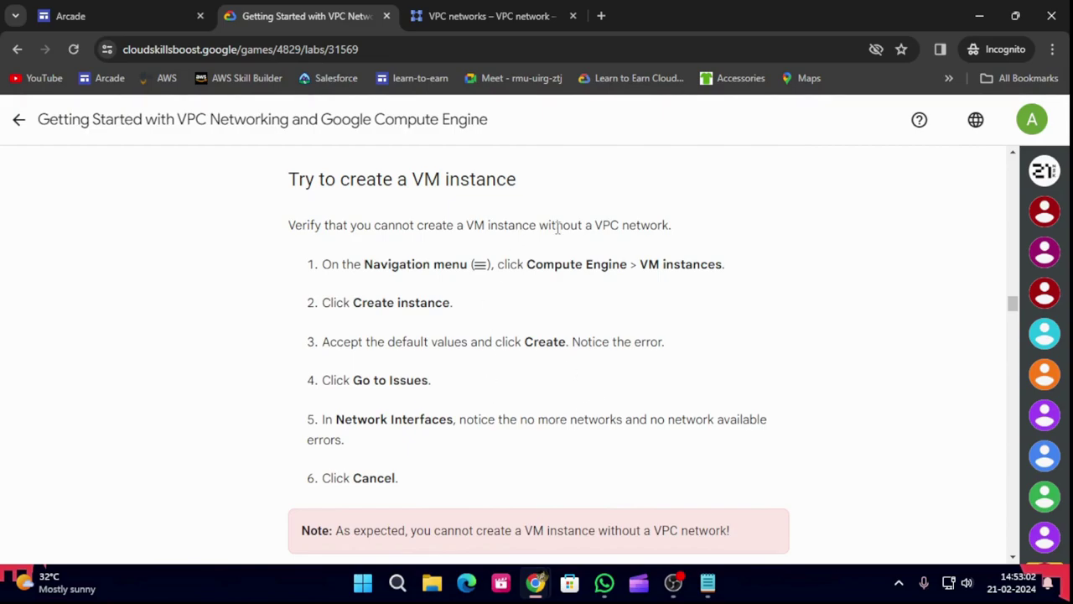
Copy "VM instances" from the lab instructions and refresh the console's VPC networks list to check the default network's deletion
drag(640, 265, 723, 263)
key(ctrl+c)
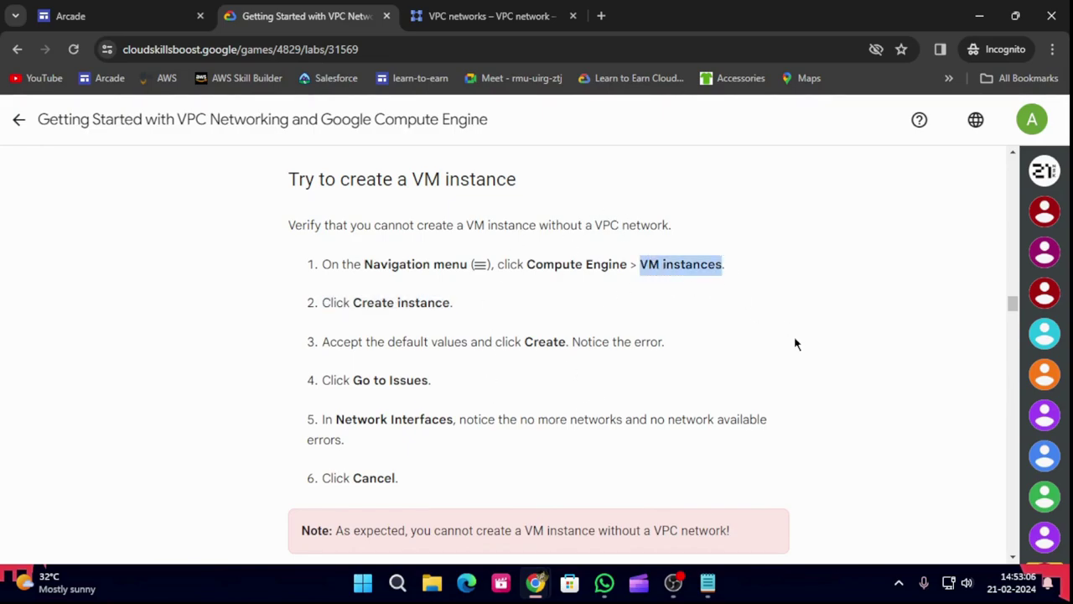
click(503, 16)
click(475, 110)
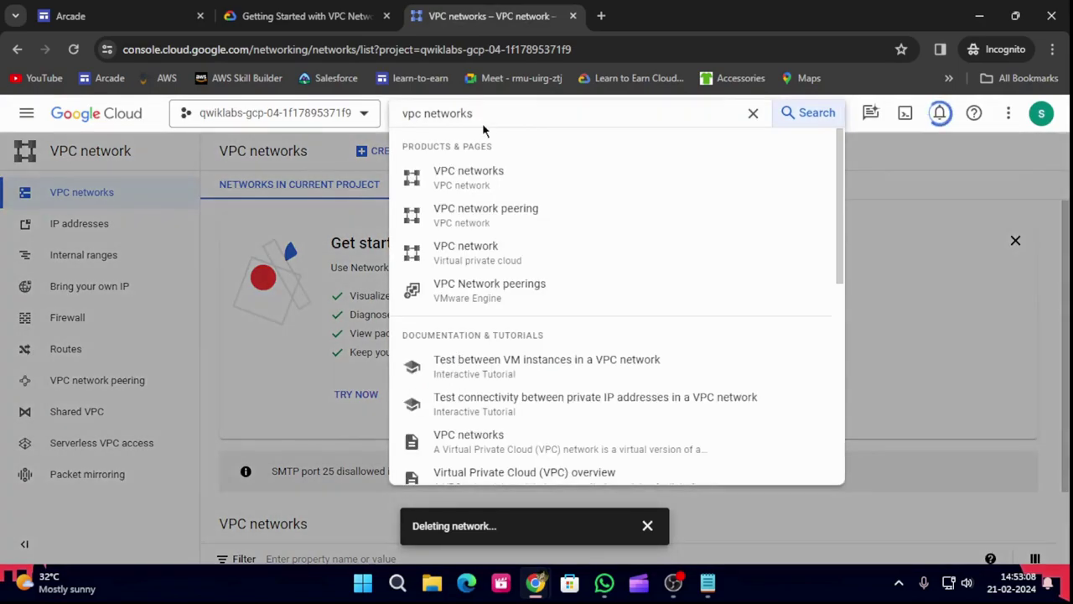
click(876, 433)
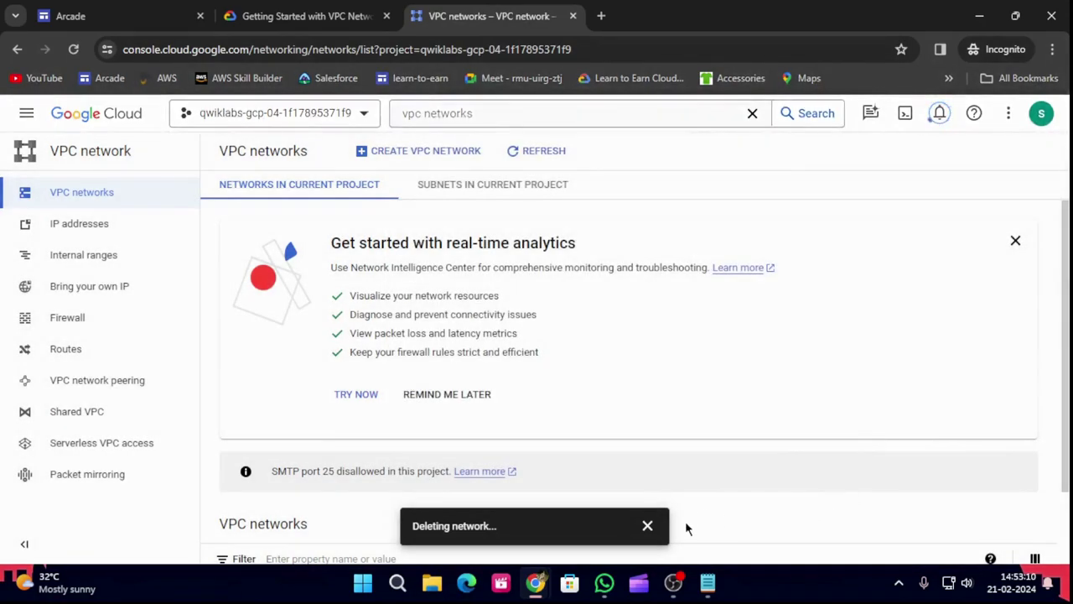
click(651, 529)
scroll(499, 420, down, 1)
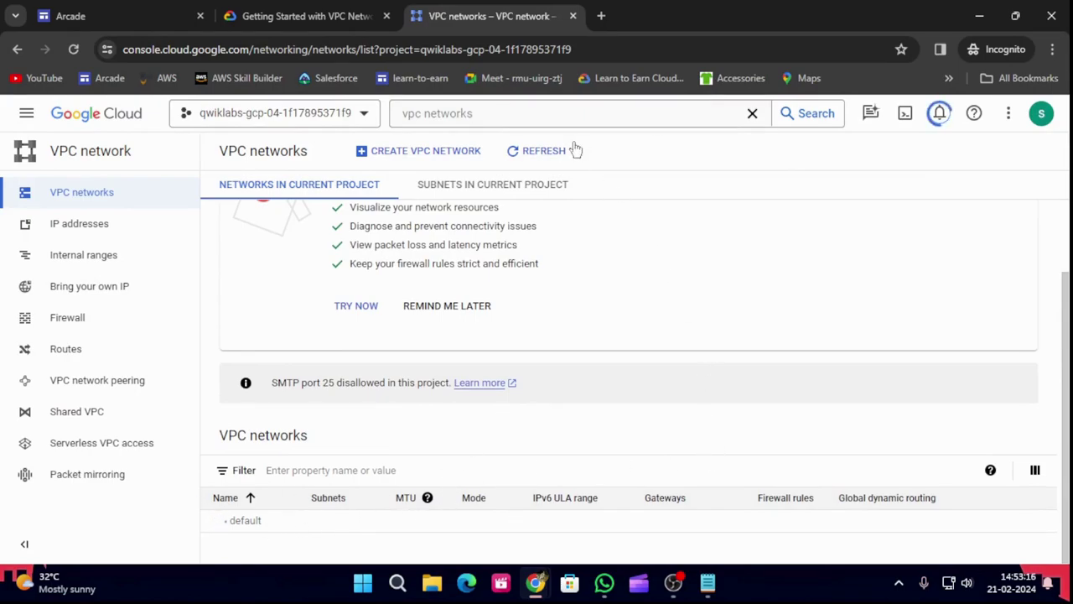
click(541, 153)
Search the console for "VM instances" and open the Compute Engine VM instances page
click(632, 112)
key(ctrl+v)
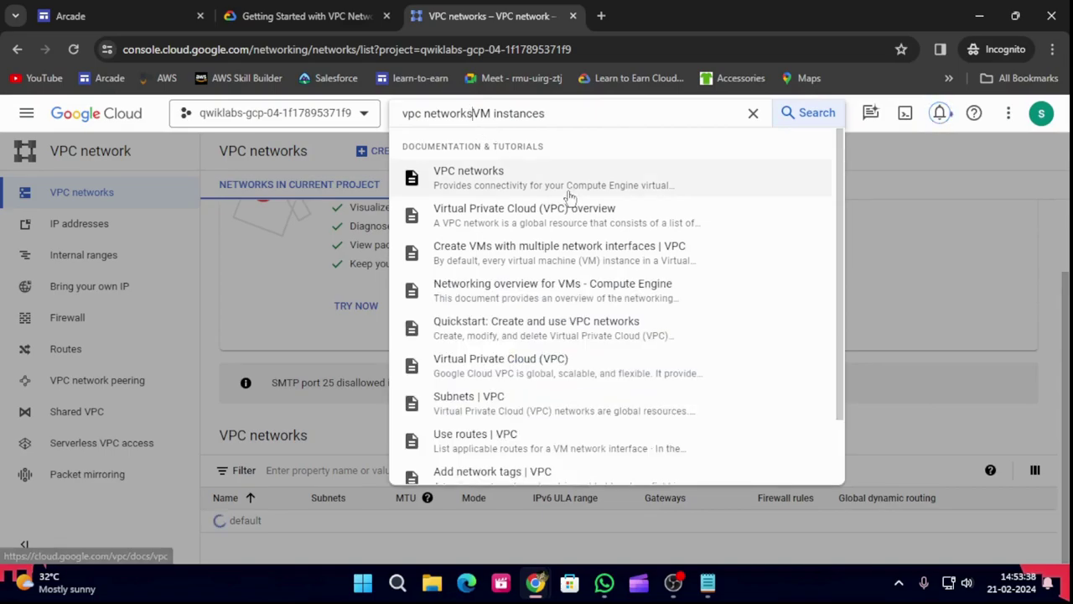
key(BackSpace)
key(BackSpace)
key(BackSpace)
key(BackSpace)
key(BackSpace)
key(BackSpace)
key(BackSpace)
key(BackSpace)
key(BackSpace)
key(BackSpace)
key(BackSpace)
key(BackSpace)
key(Return)
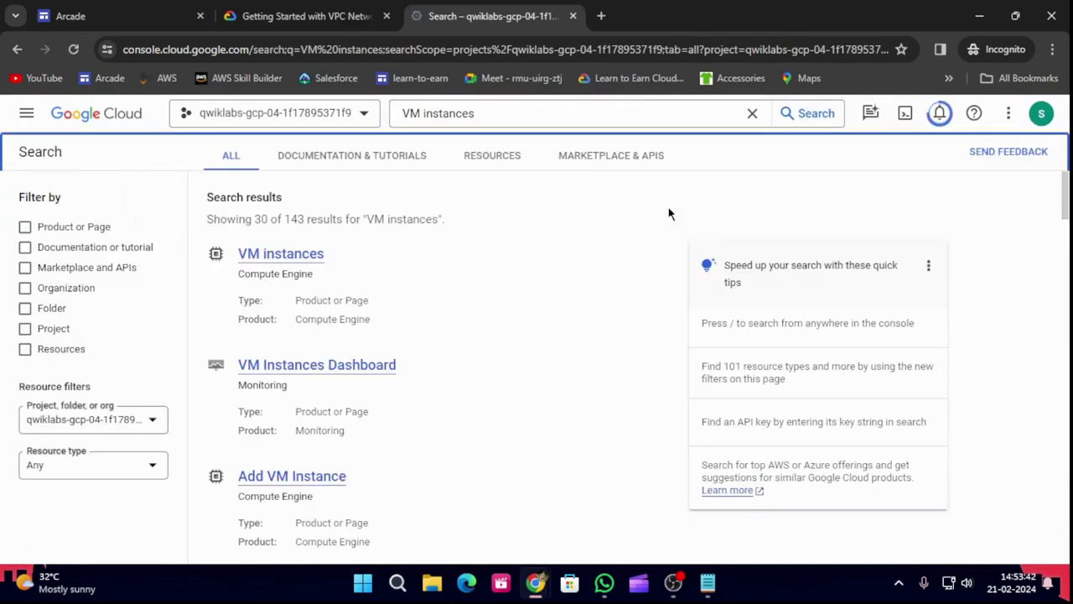
click(261, 267)
Read the lab's VM creation steps and try to create a VM instance with the default values
click(316, 8)
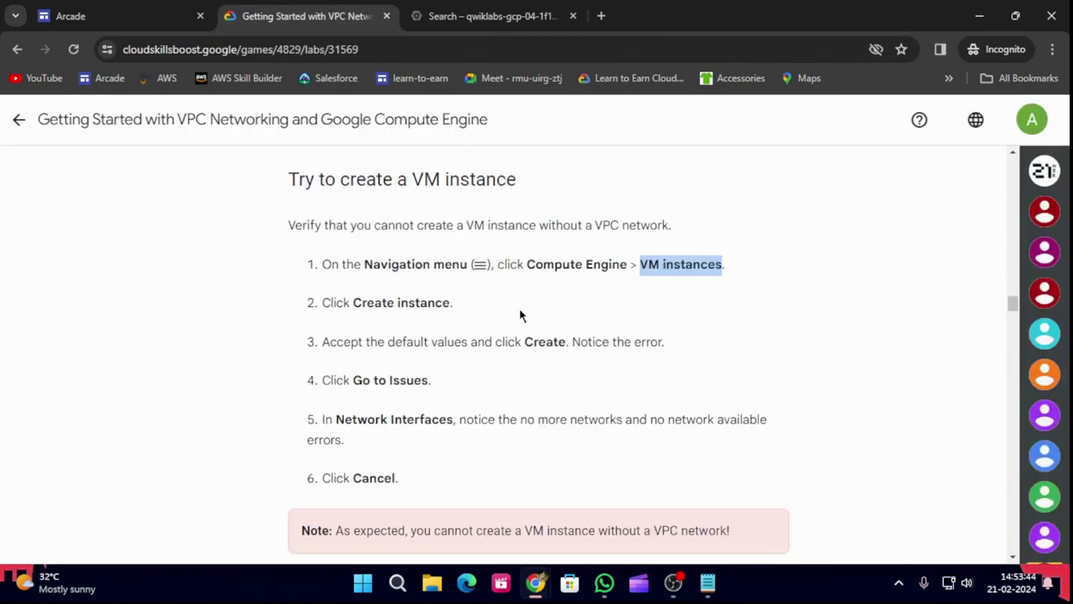
scroll(361, 357, down, 1)
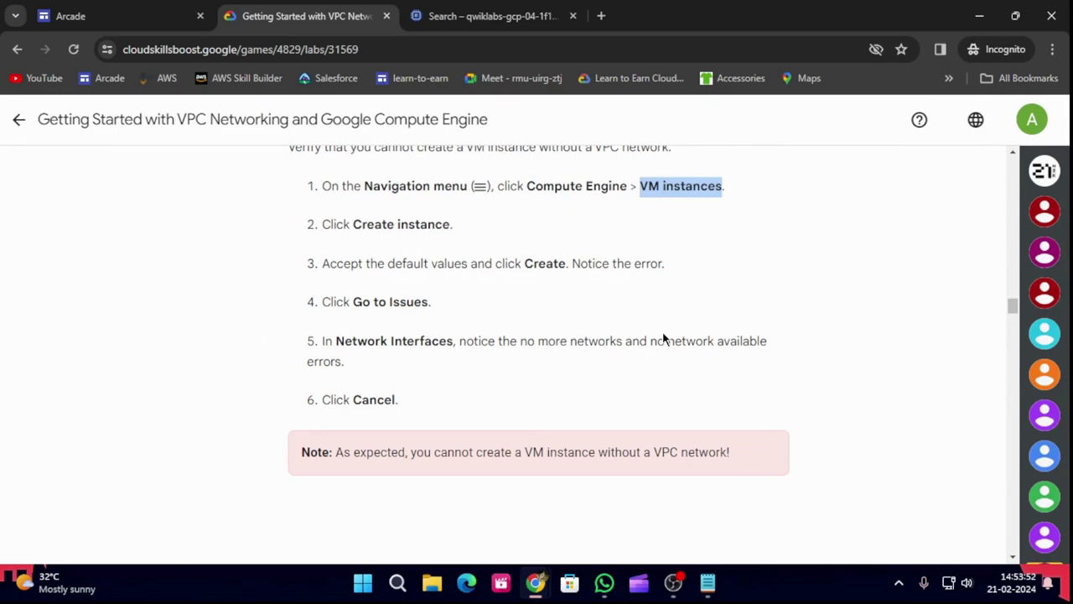
scroll(663, 338, down, 2)
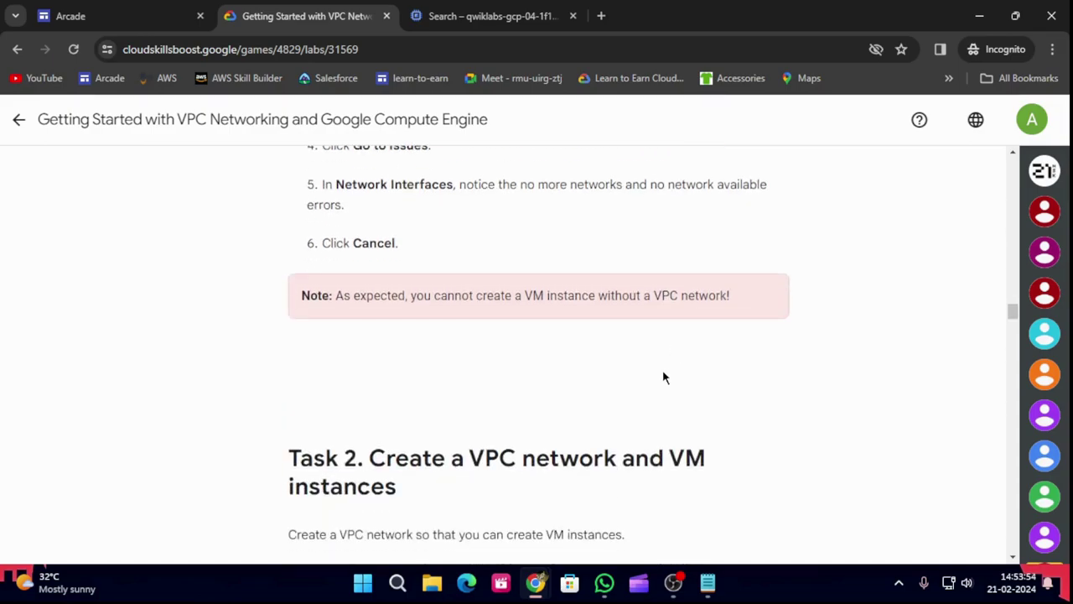
click(486, 15)
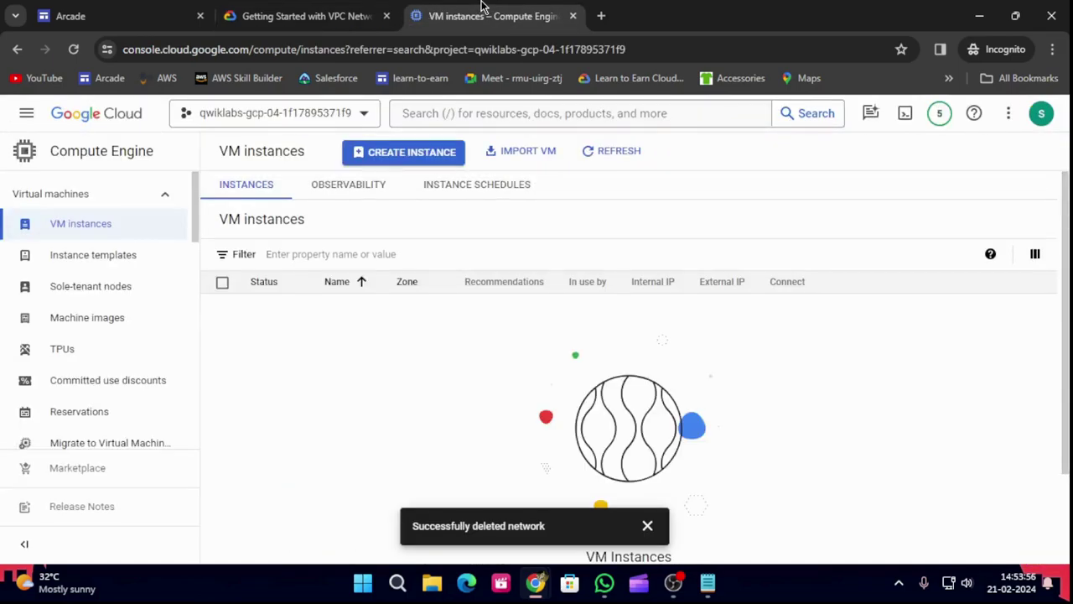
click(377, 159)
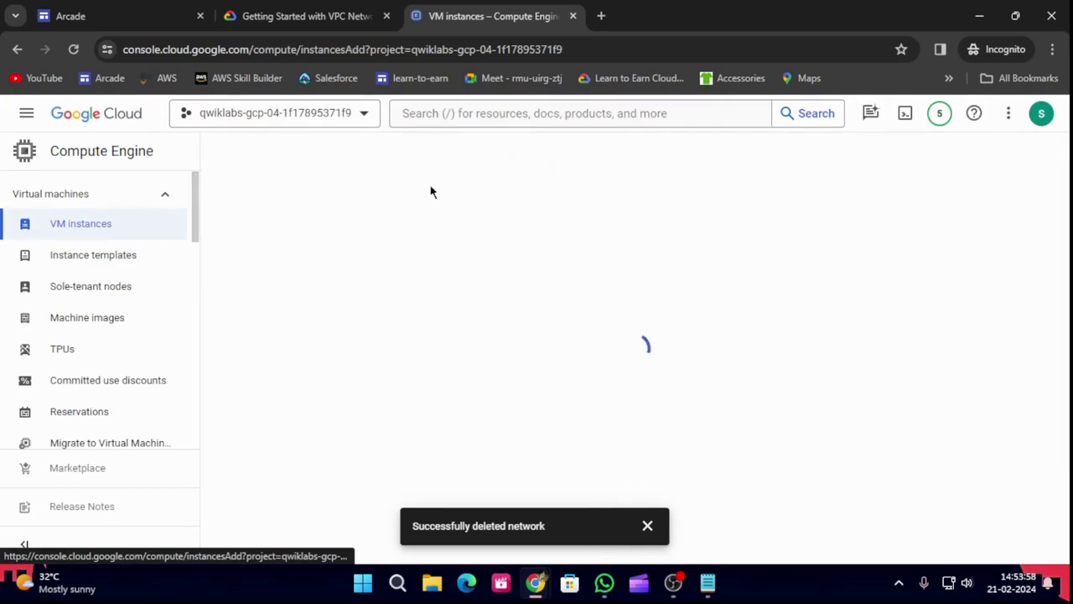
click(647, 526)
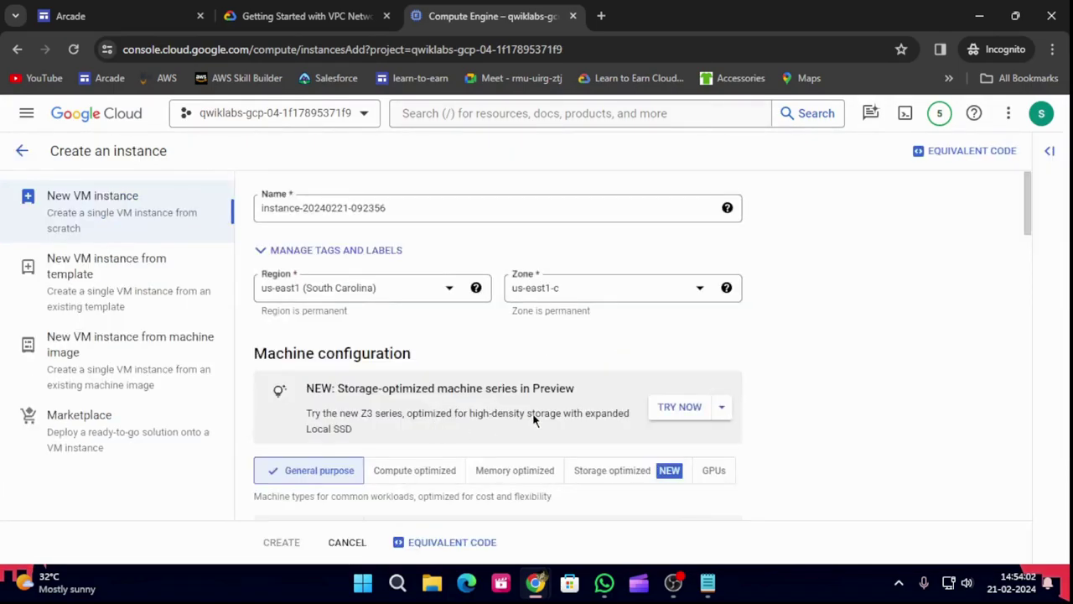
scroll(604, 400, down, 1)
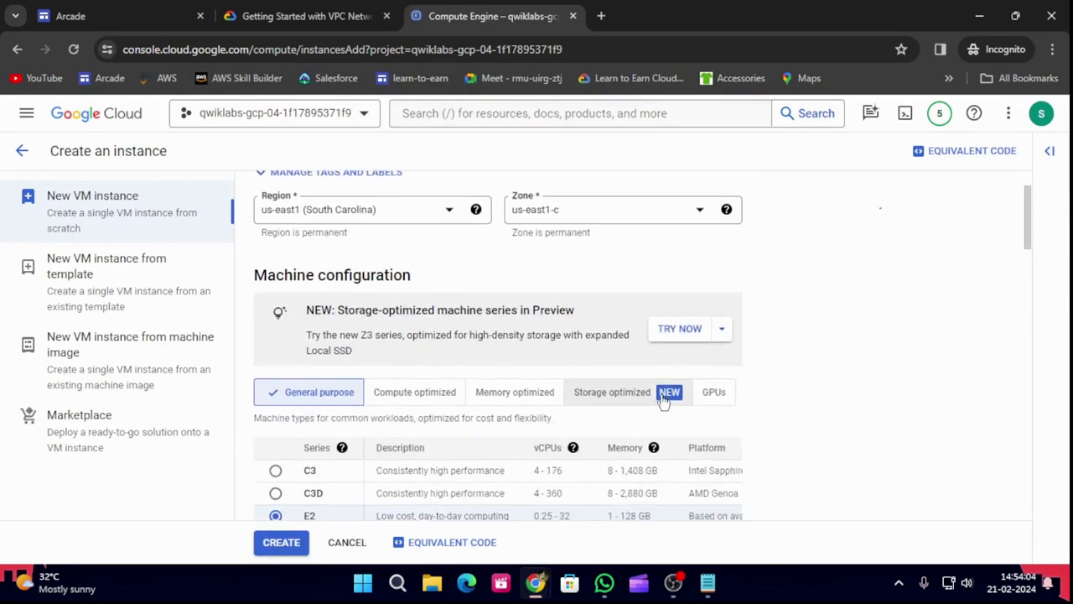
scroll(584, 428, down, 6)
click(281, 542)
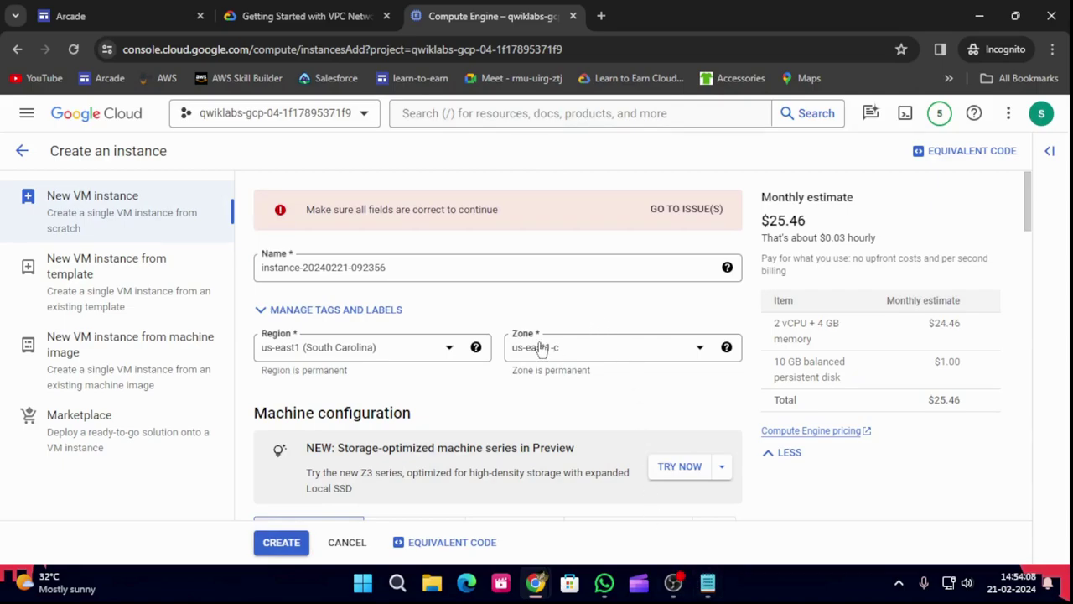
Go to the form's reported issue, compare the networking section with the lab's steps, and cancel the instance creation
click(683, 211)
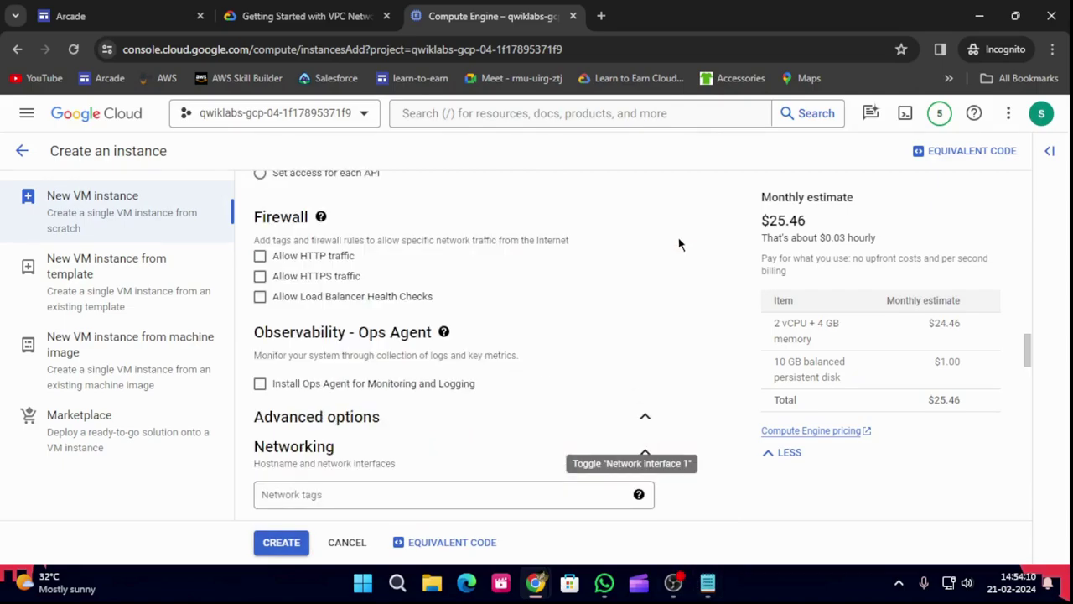
click(330, 15)
scroll(507, 231, up, 2)
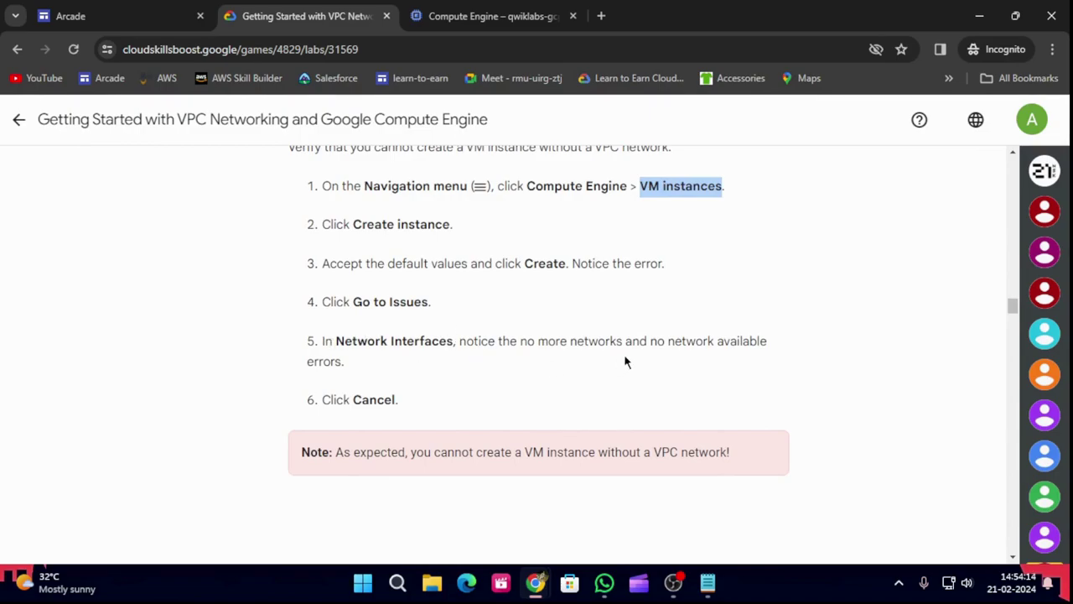
scroll(343, 417, down, 1)
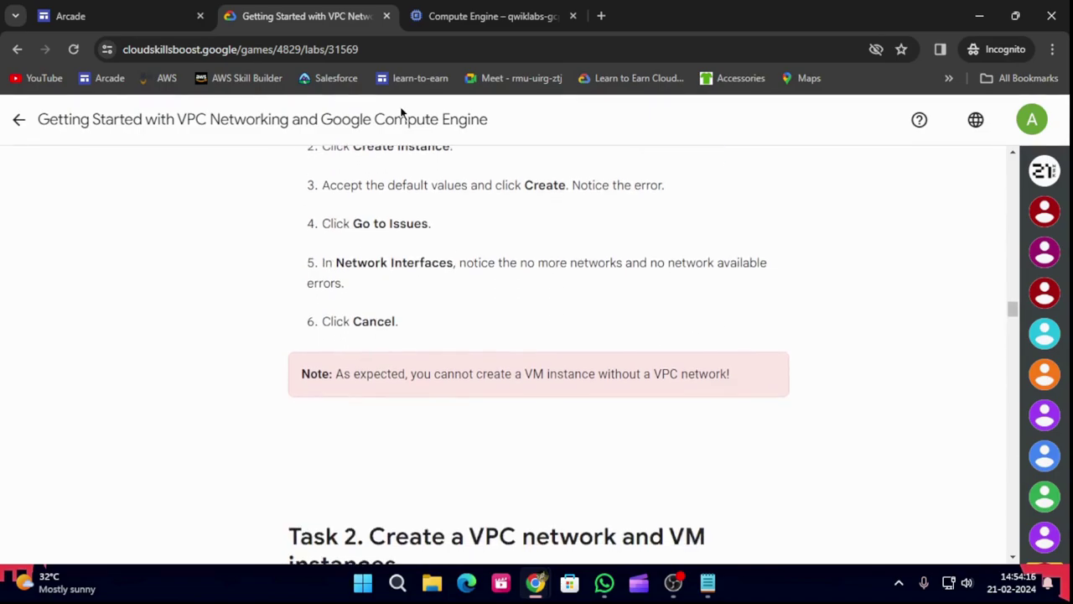
click(451, 14)
scroll(327, 464, down, 2)
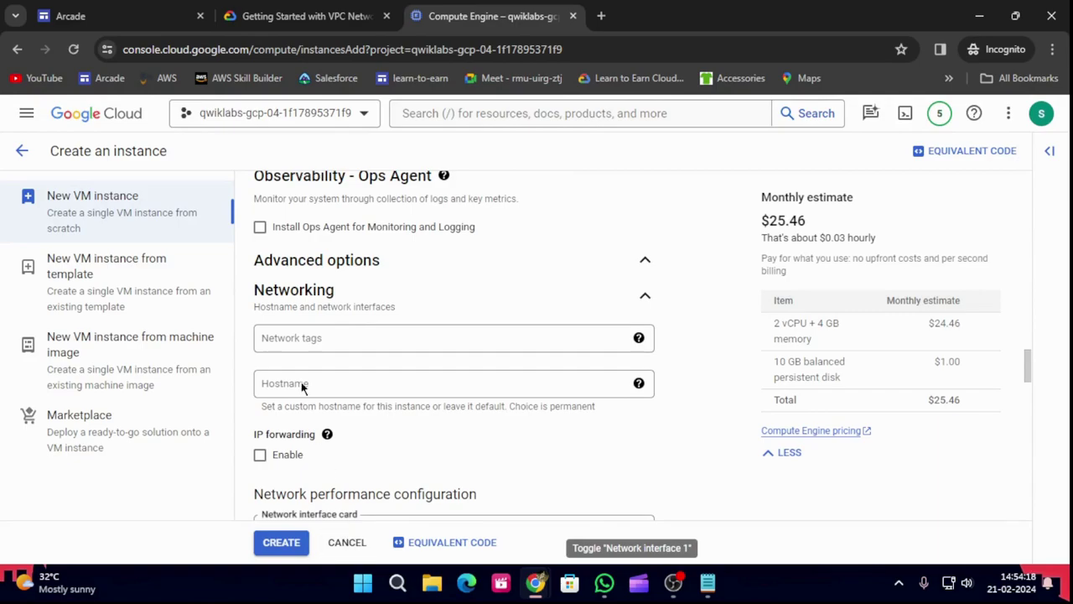
scroll(306, 395, up, 3)
scroll(317, 405, down, 3)
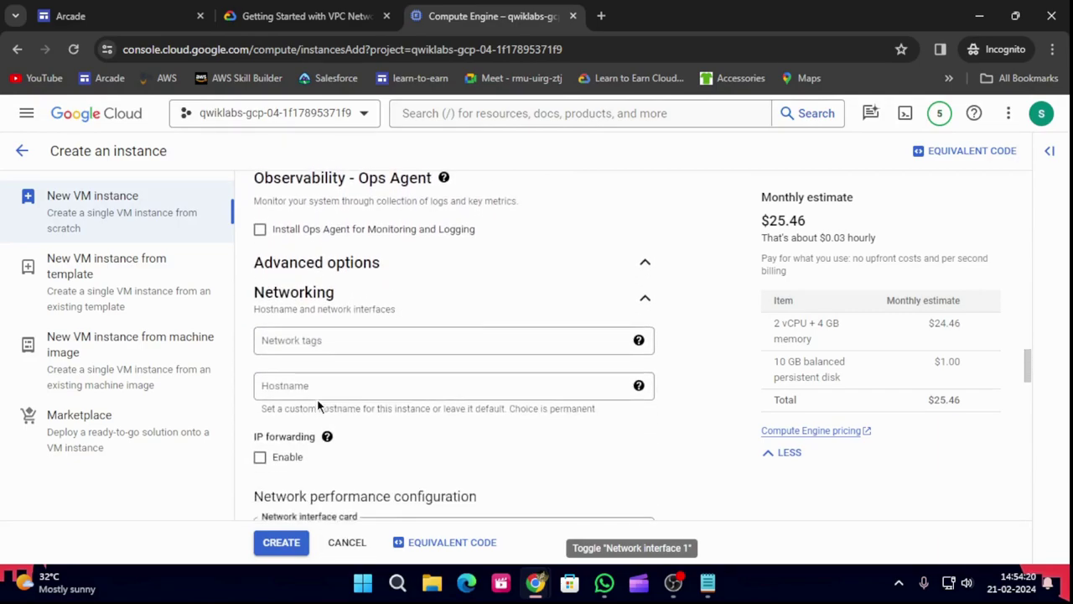
scroll(317, 405, down, 3)
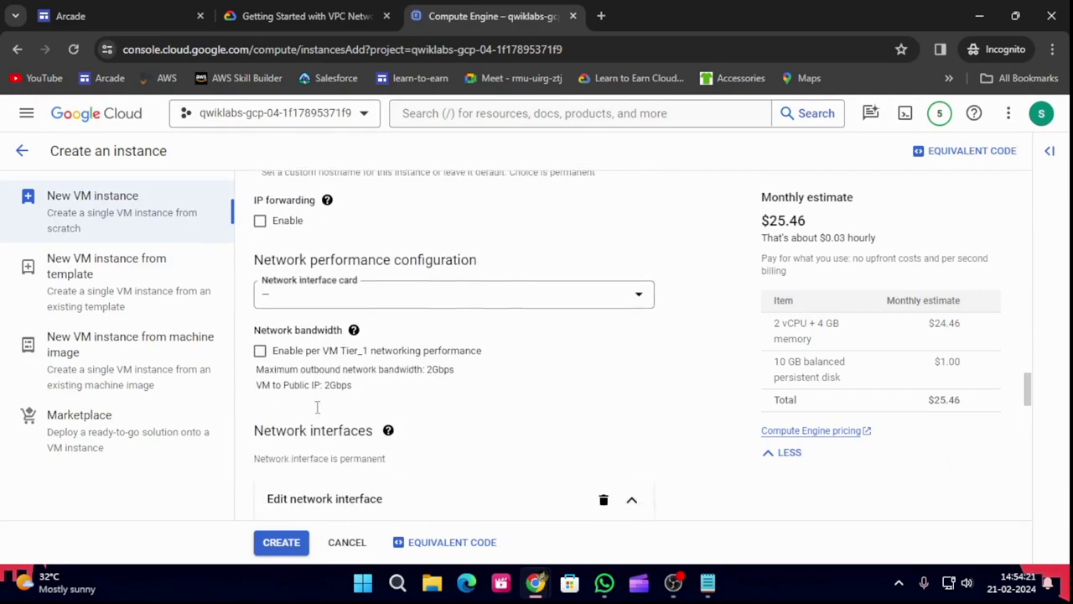
click(349, 542)
Read the lab's Task 2 instructions for an auto mode network and open the console's VPC networks page
key(ctrl+shift+Tab)
scroll(492, 417, down, 3)
scroll(494, 417, down, 2)
scroll(494, 410, down, 2)
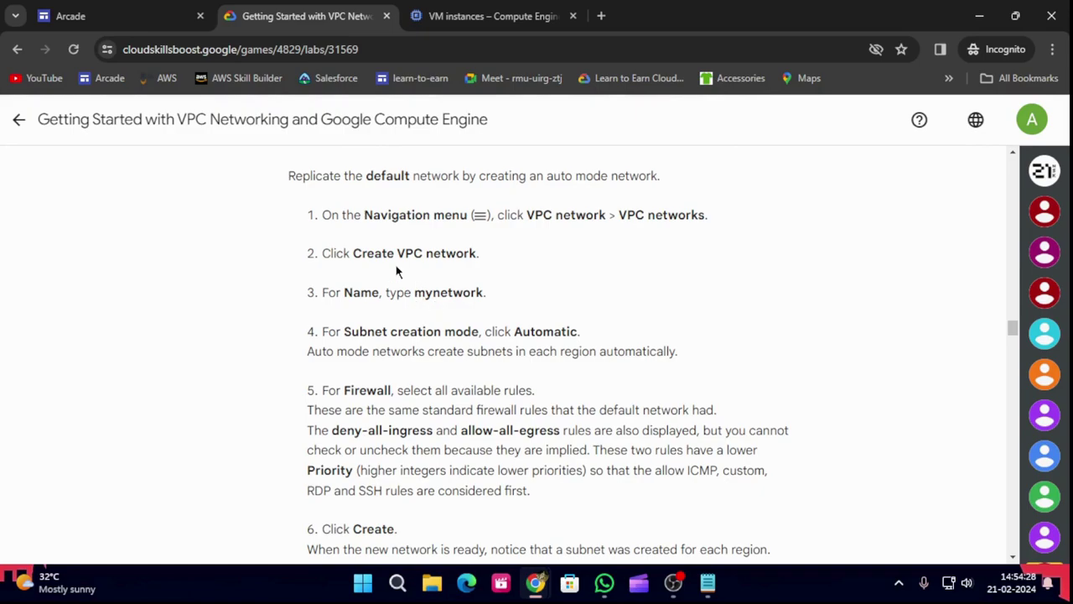
key(ctrl+Tab)
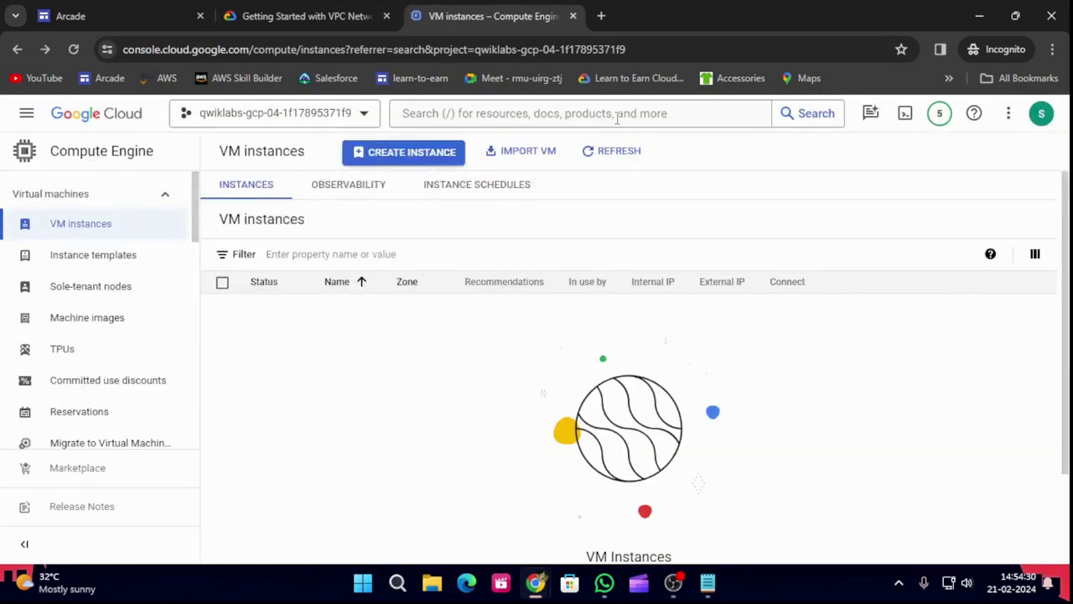
click(618, 114)
click(469, 273)
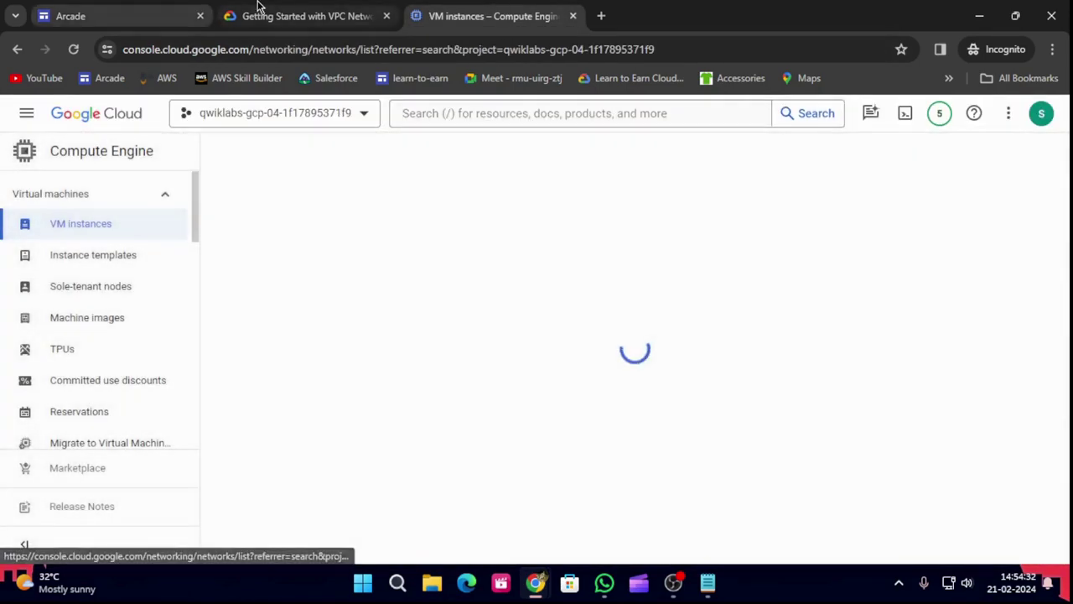
Start creating a VPC network and name it "mynetwork" as the lab instructs
click(298, 16)
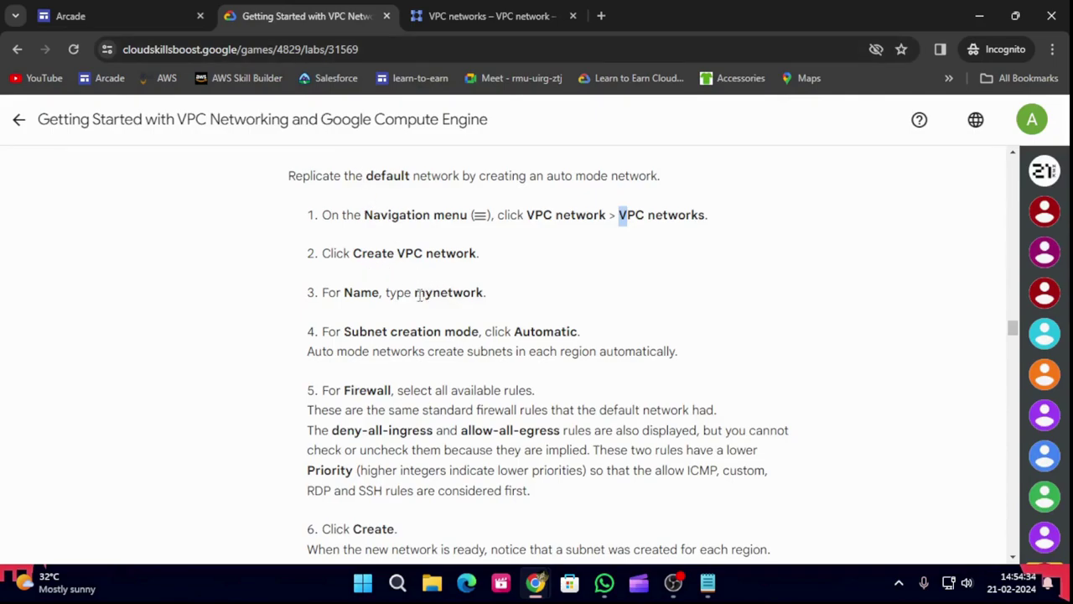
drag(415, 293, 480, 291)
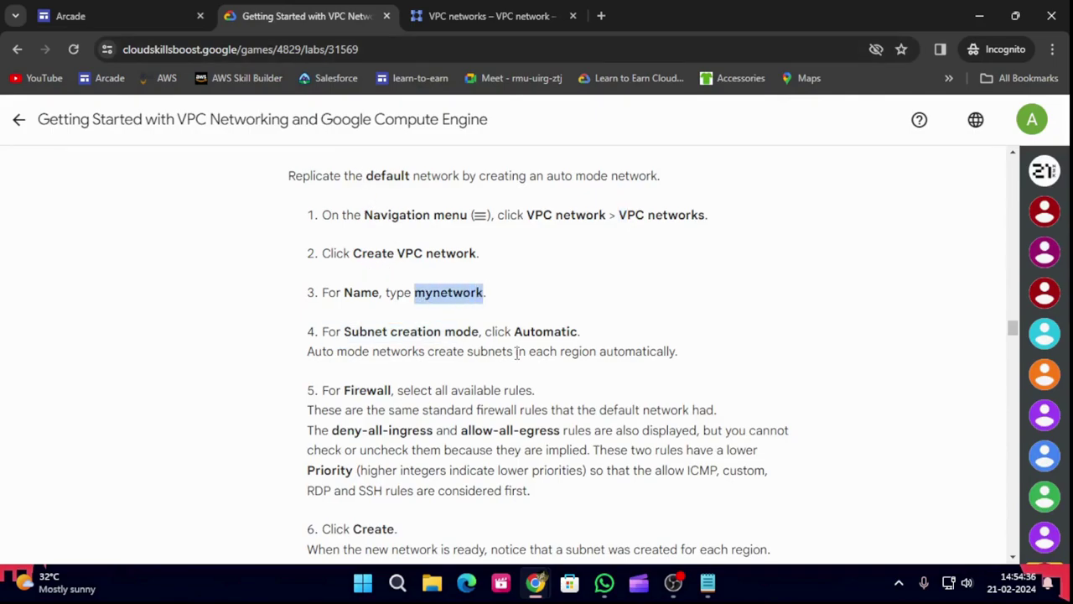
click(490, 16)
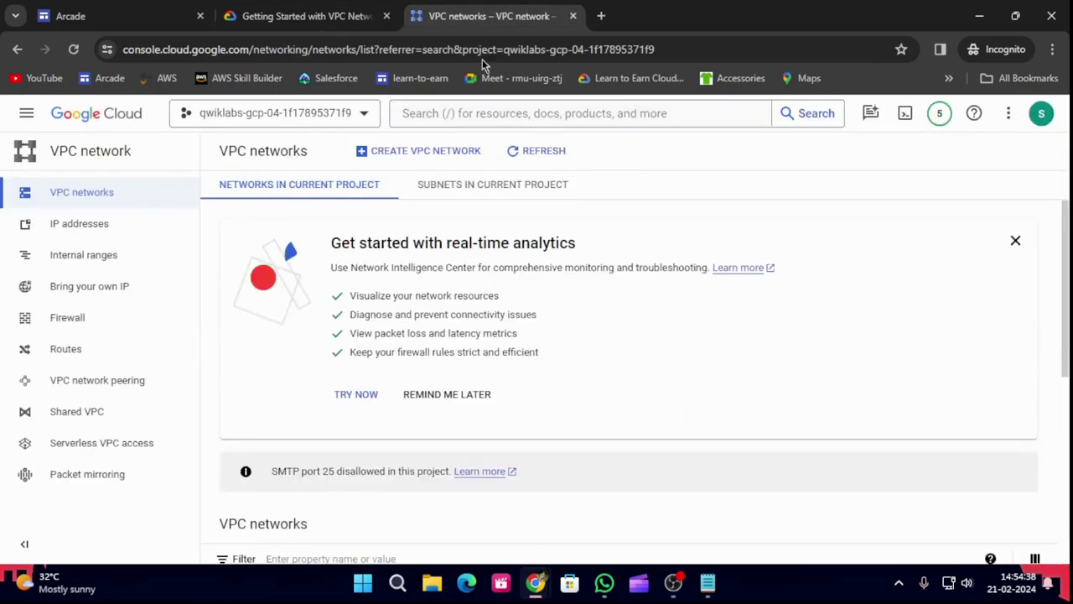
click(439, 152)
click(376, 201)
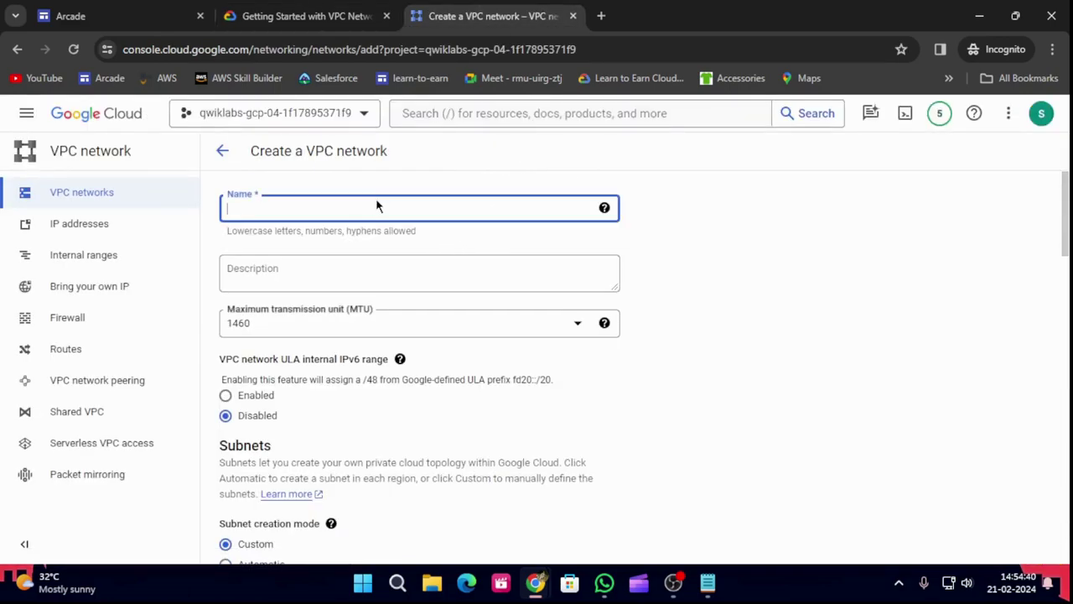
text(mynetwork)
Check the lab's subnet instruction and set the new network's subnet creation mode to Automatic
key(ctrl+shift+Tab)
scroll(434, 276, down, 1)
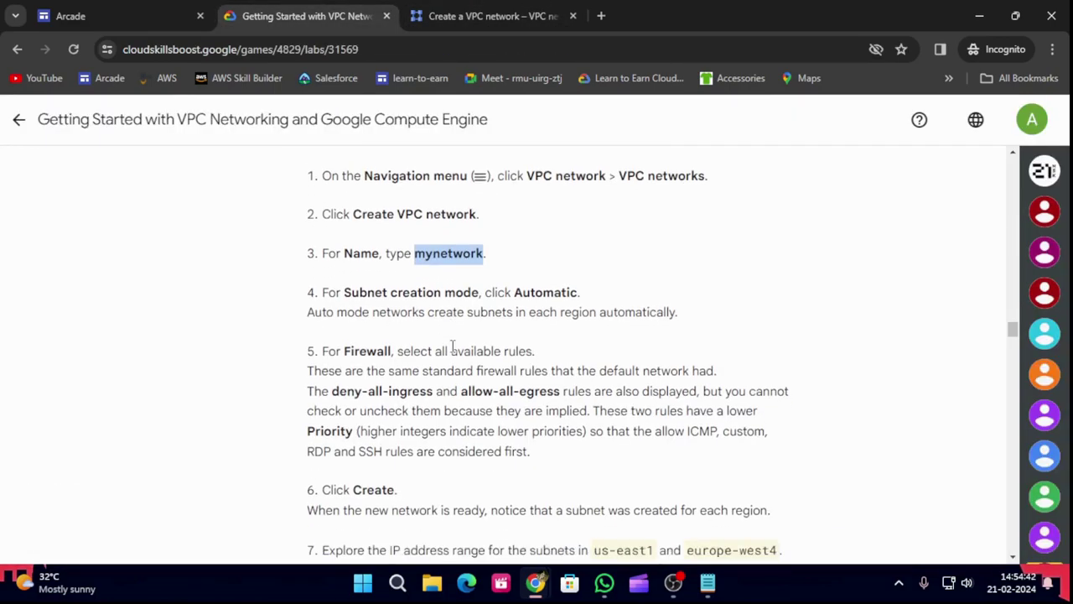
click(490, 16)
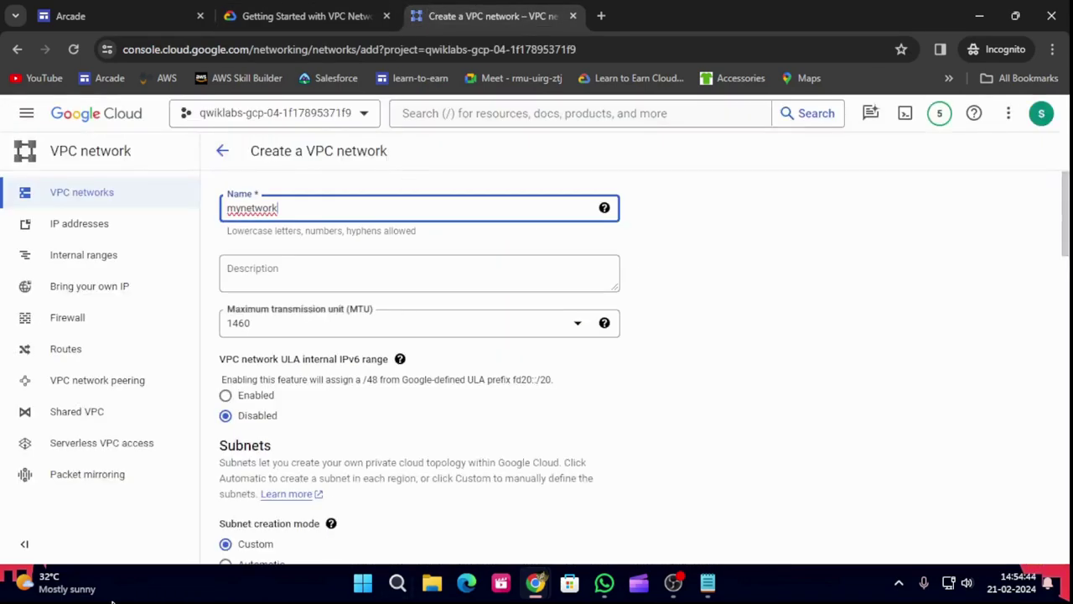
scroll(537, 449, down, 2)
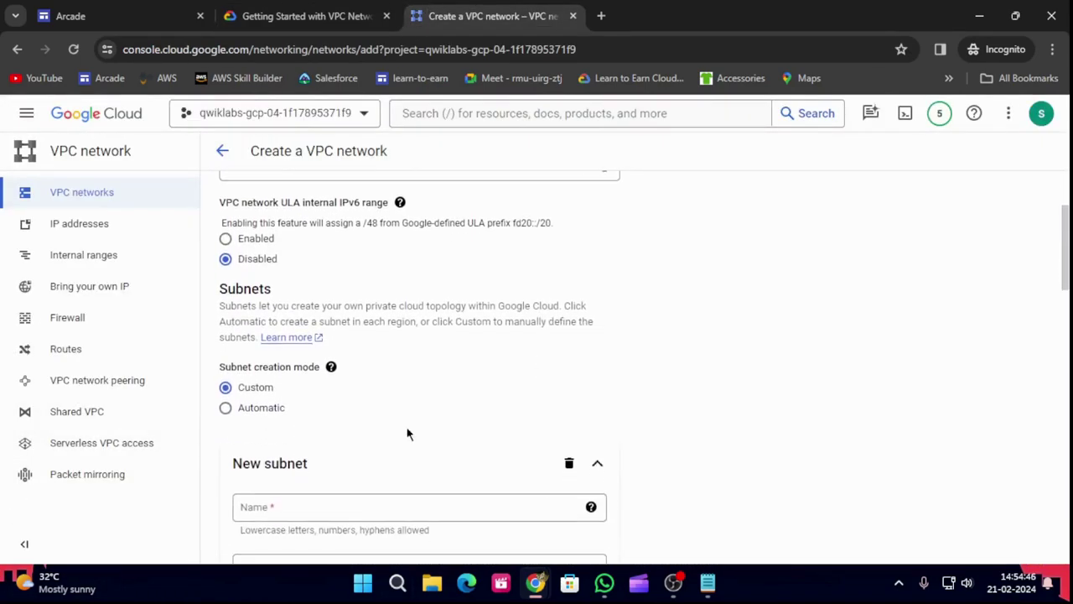
click(226, 408)
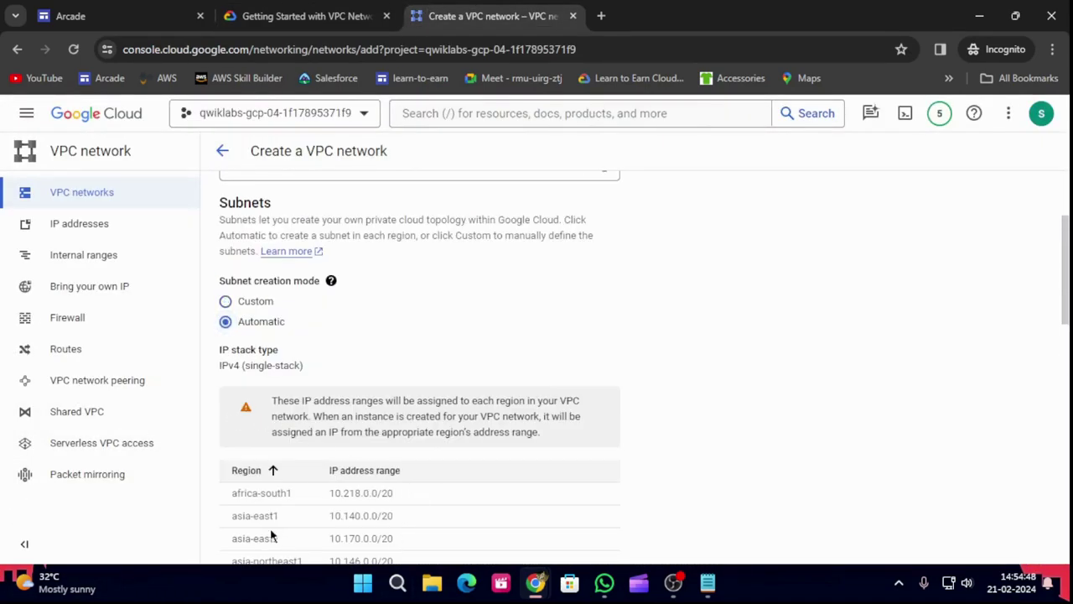
Check the lab's firewall instruction and select all available IPv4 firewall rules for the new network
click(328, 12)
scroll(500, 293, down, 2)
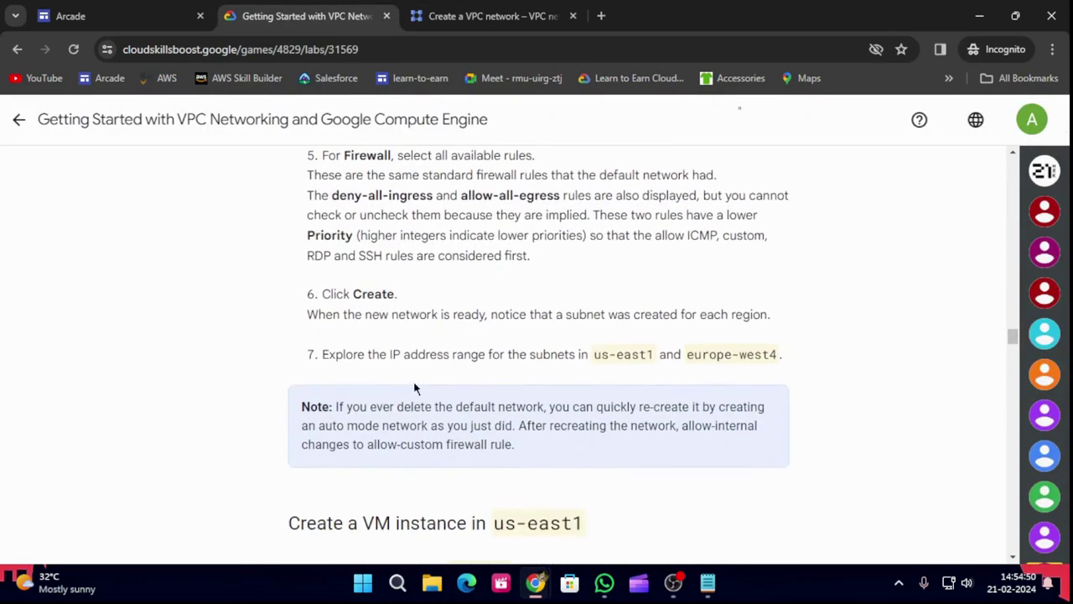
scroll(424, 378, up, 1)
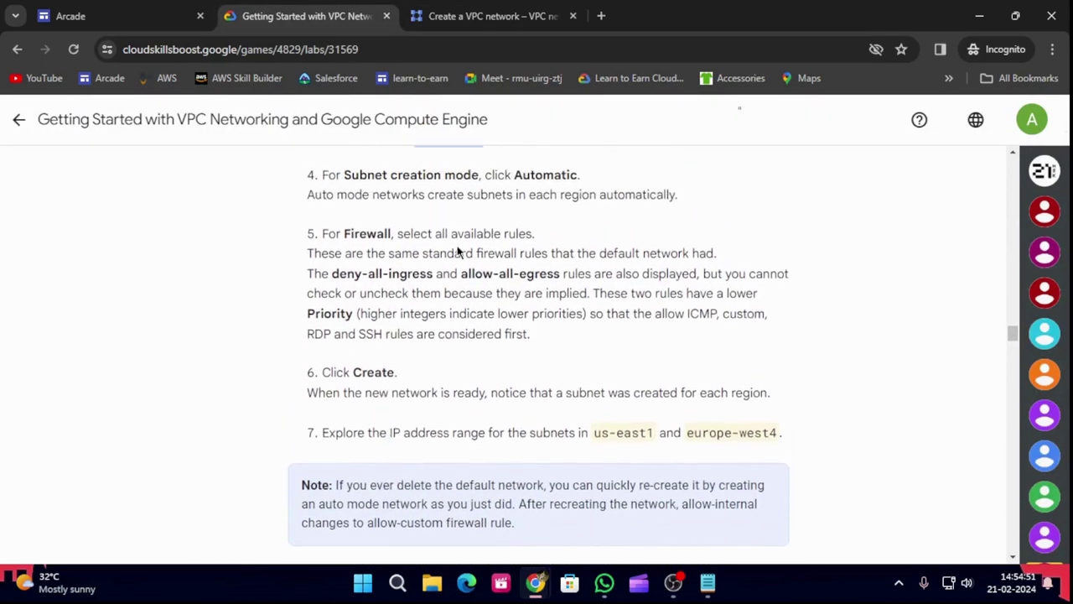
click(492, 15)
scroll(358, 393, down, 7)
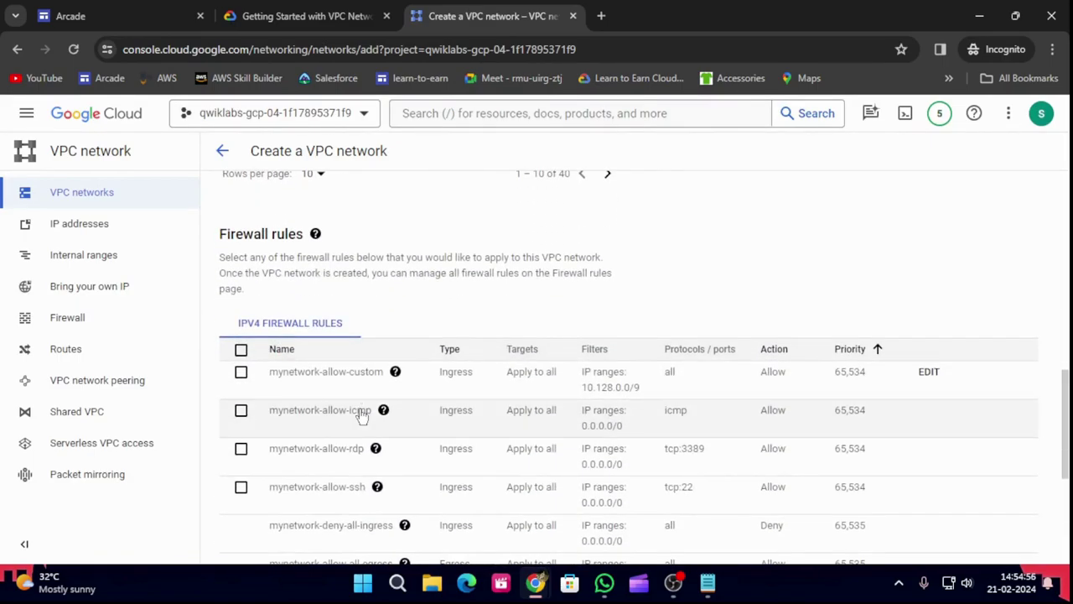
scroll(361, 417, down, 2)
scroll(252, 319, up, 1)
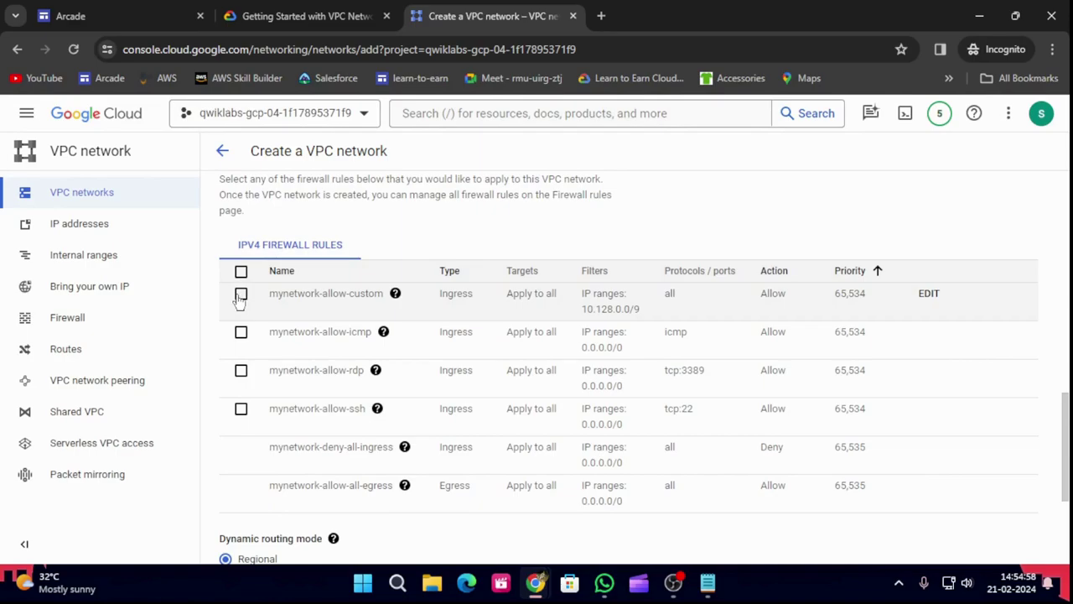
click(293, 15)
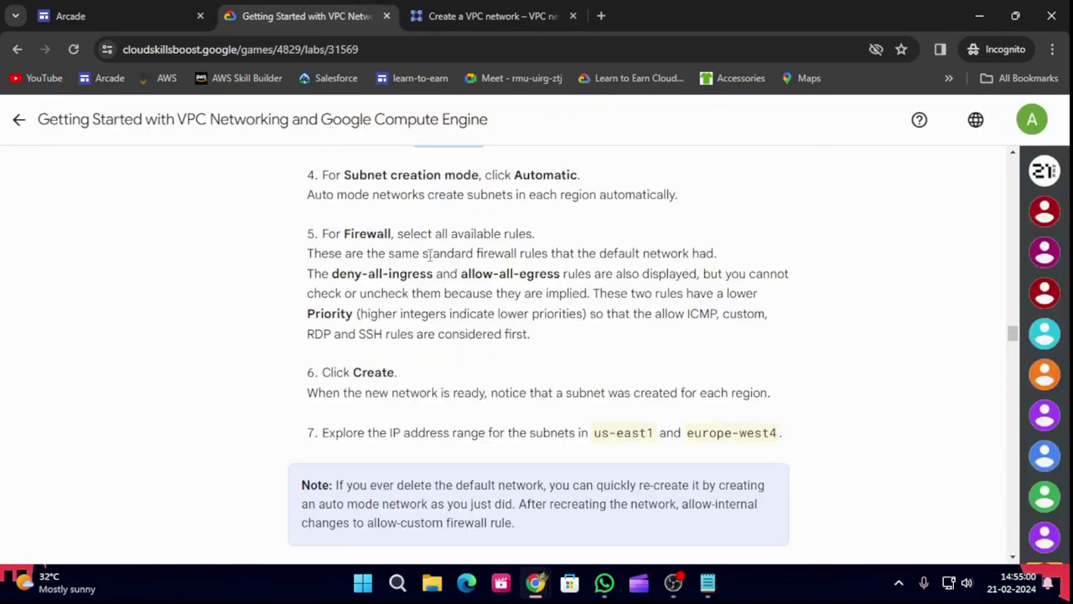
click(494, 15)
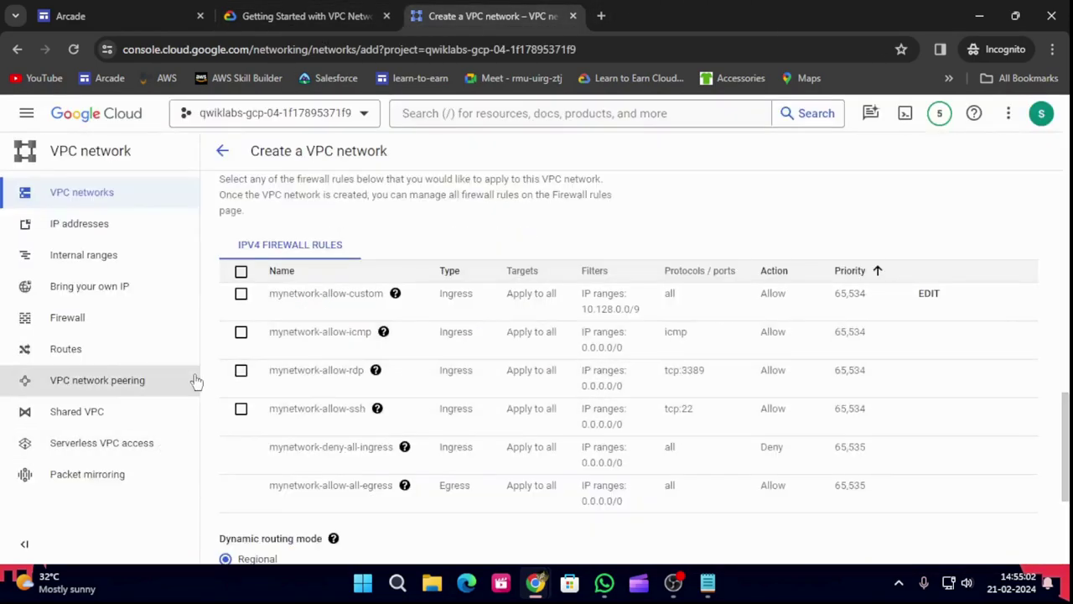
click(240, 272)
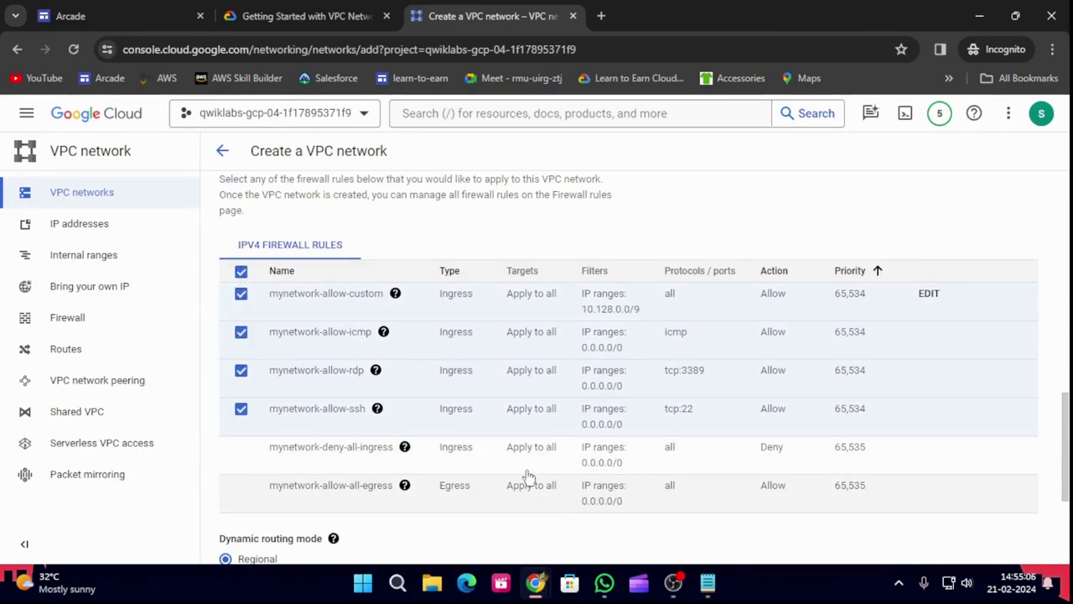
Recheck the lab's firewall step and create mynetwork with Regional dynamic routing
scroll(340, 435, down, 2)
scroll(394, 400, up, 2)
click(327, 9)
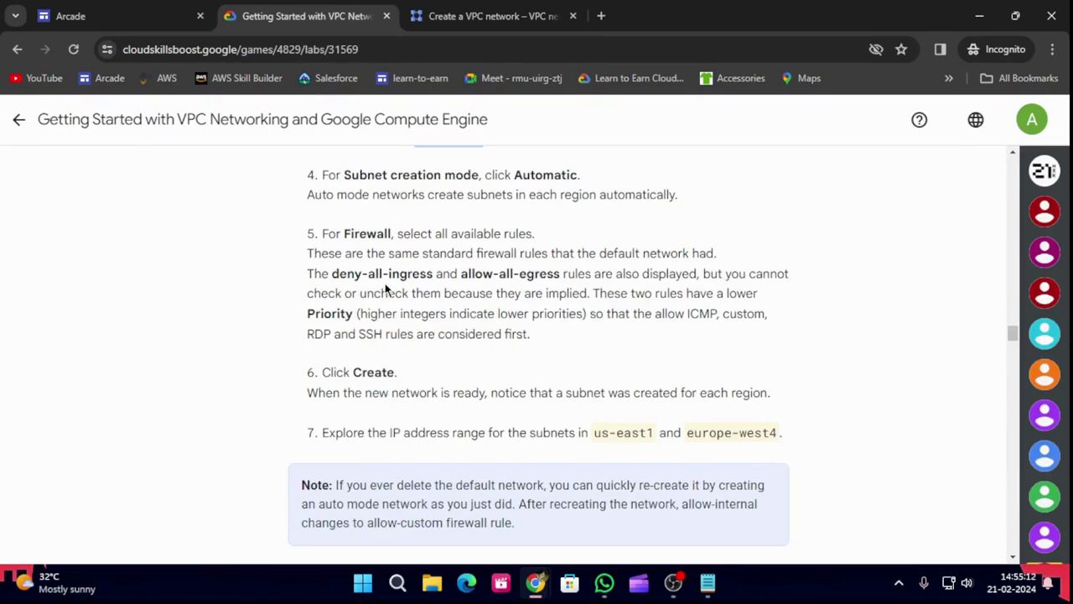
click(469, 7)
scroll(434, 397, down, 3)
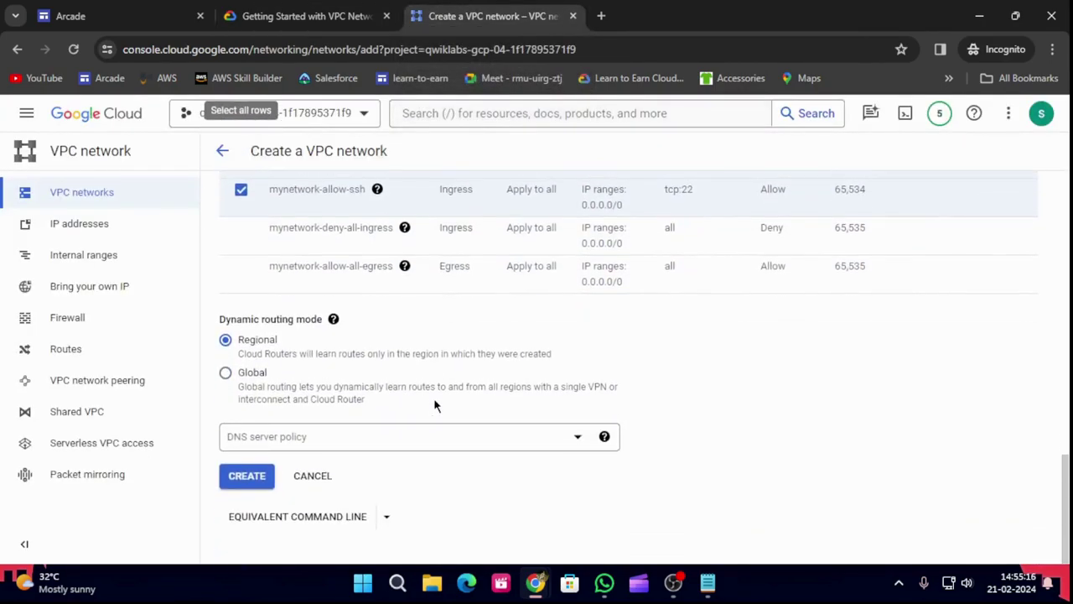
click(247, 475)
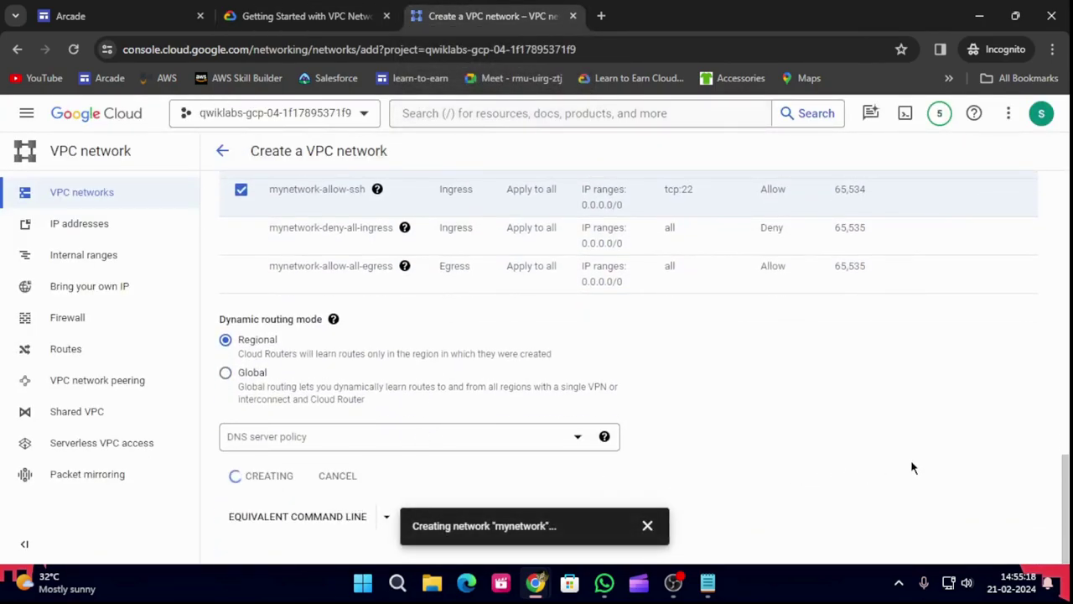
Read the lab's remaining network steps, dismiss the creation notice, and refresh the VPC networks list
click(311, 8)
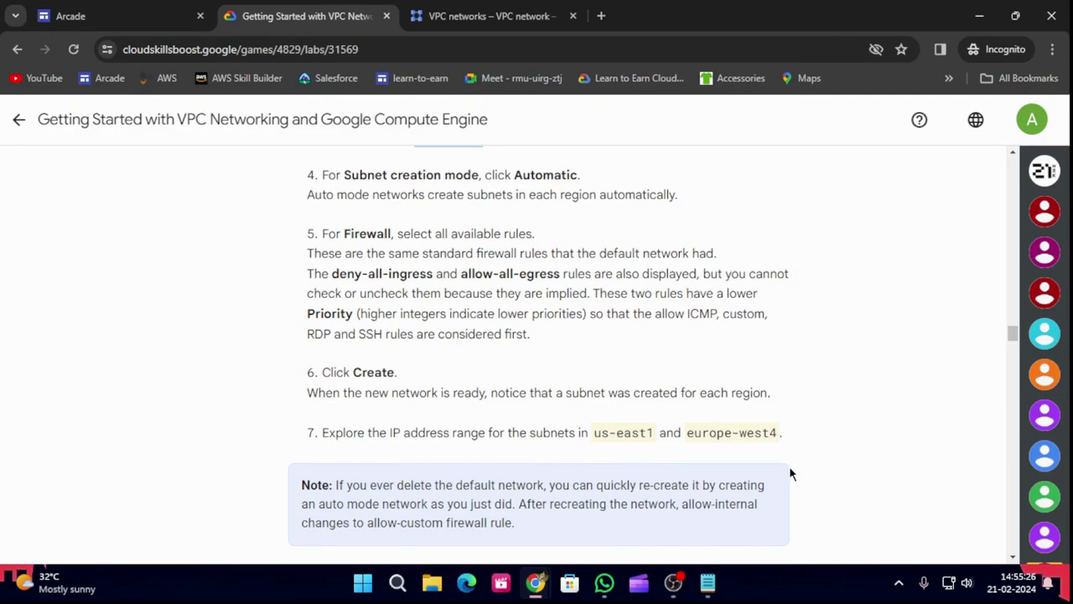
scroll(791, 470, down, 3)
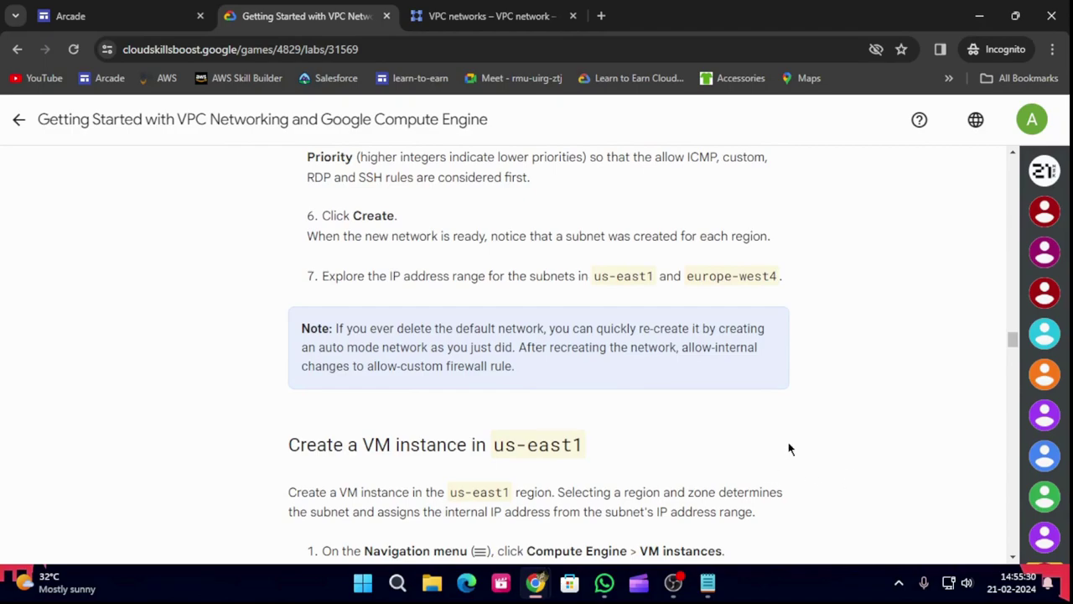
click(501, 10)
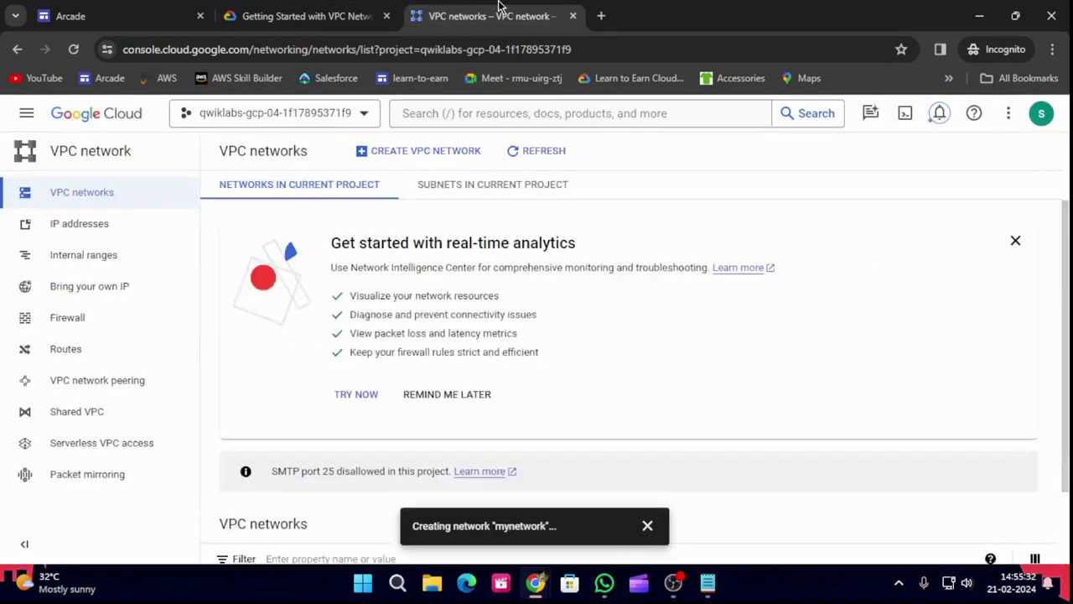
click(643, 527)
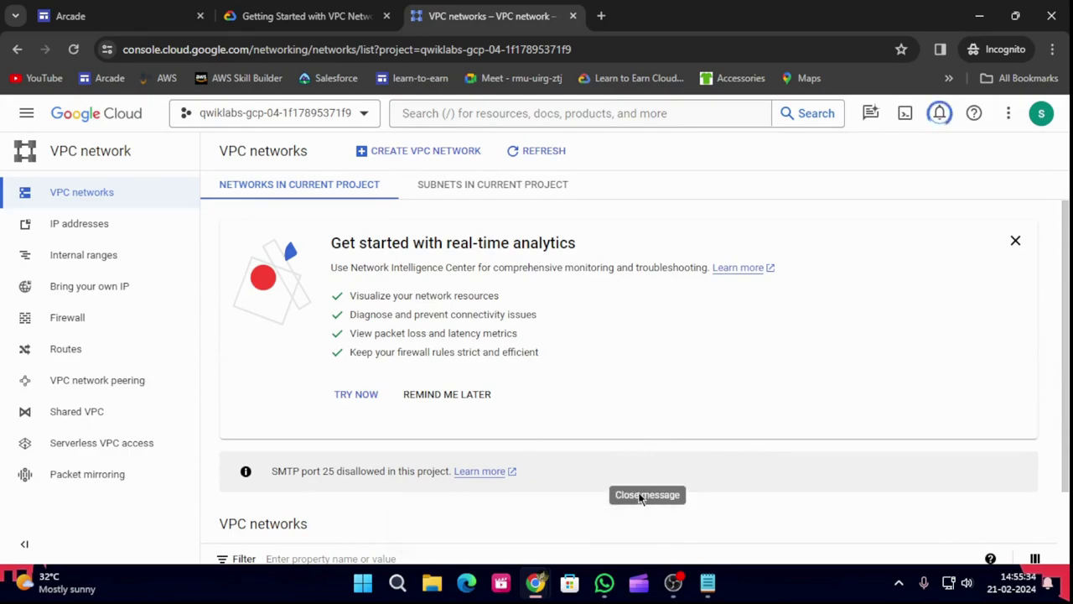
scroll(638, 428, down, 1)
scroll(638, 430, down, 1)
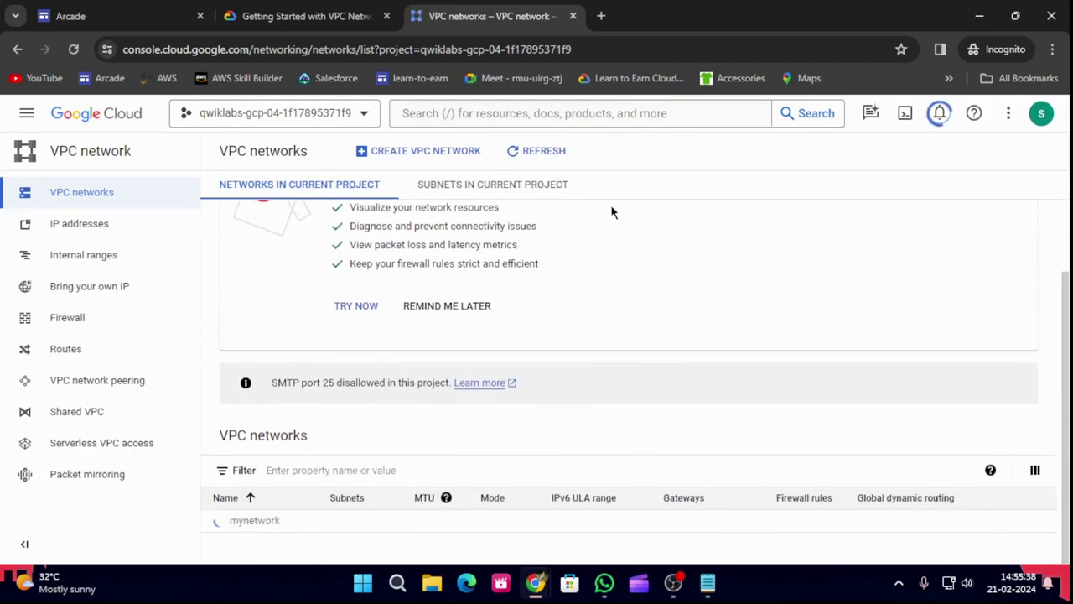
click(519, 154)
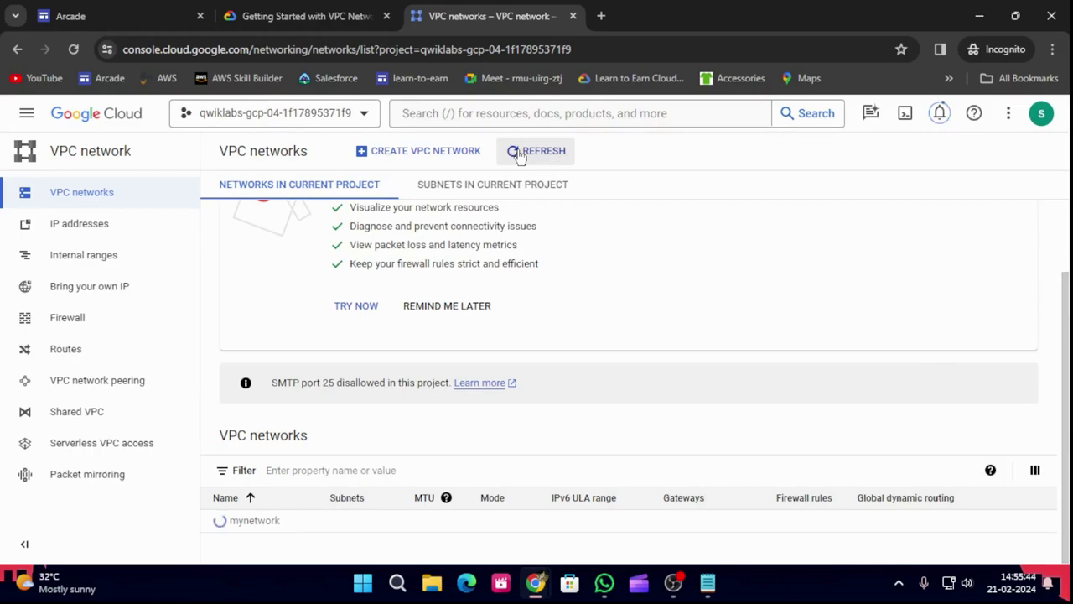
Review the lab's us-east1 VM instance settings, then refresh the VPC networks list until mynetwork is ready
click(282, 7)
scroll(504, 353, down, 2)
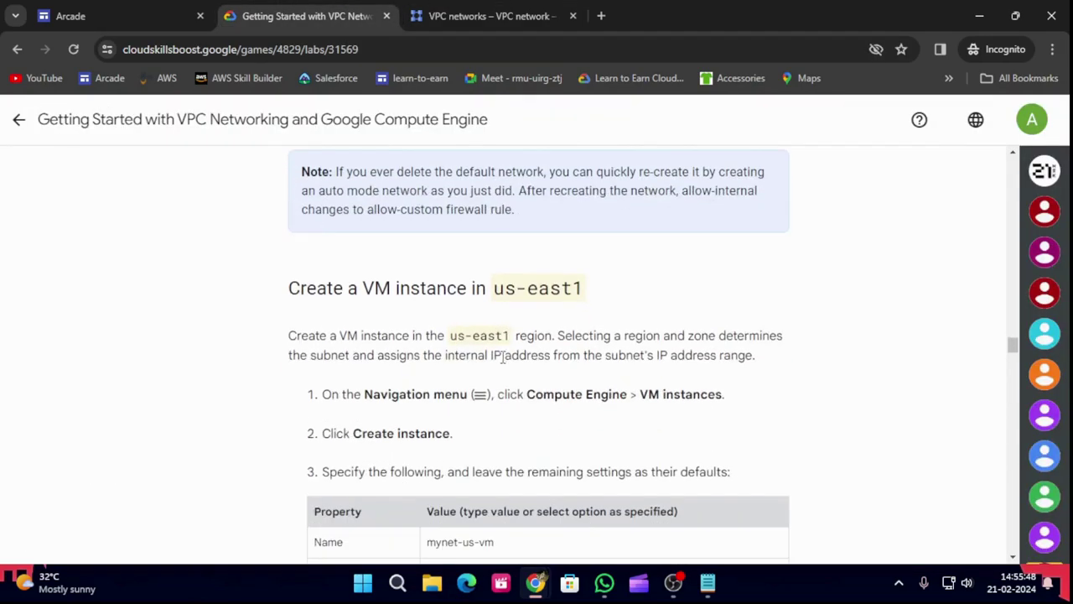
scroll(484, 370, down, 3)
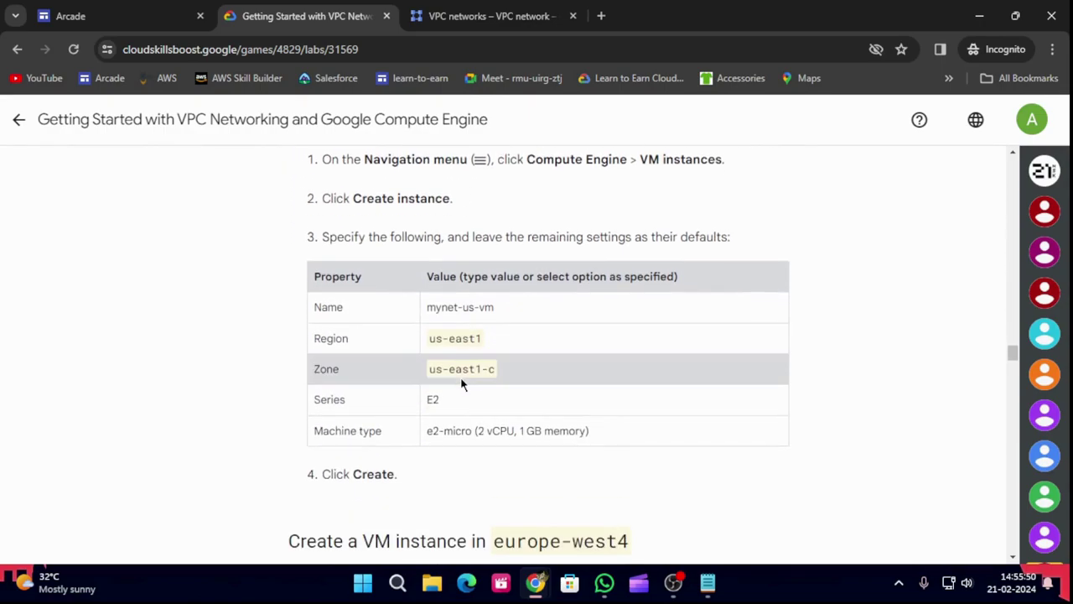
scroll(457, 377, up, 3)
click(438, 7)
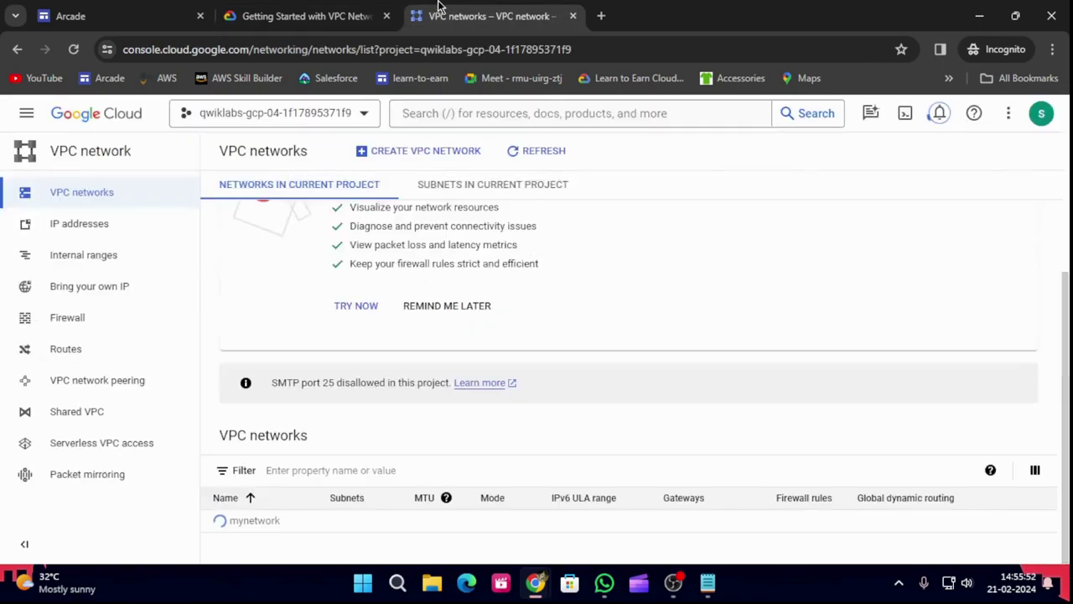
click(515, 156)
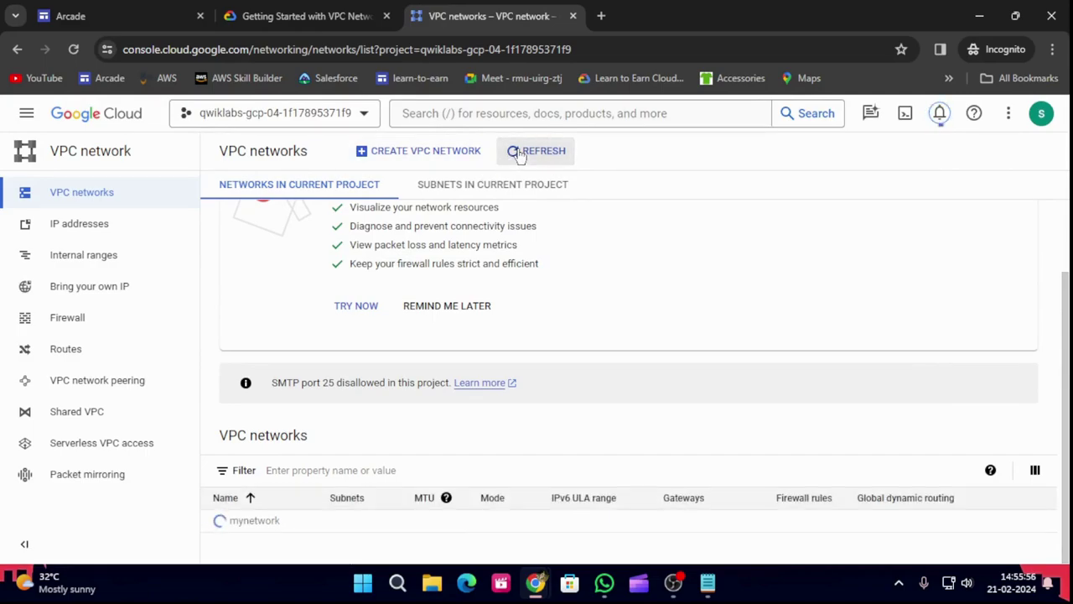
click(527, 161)
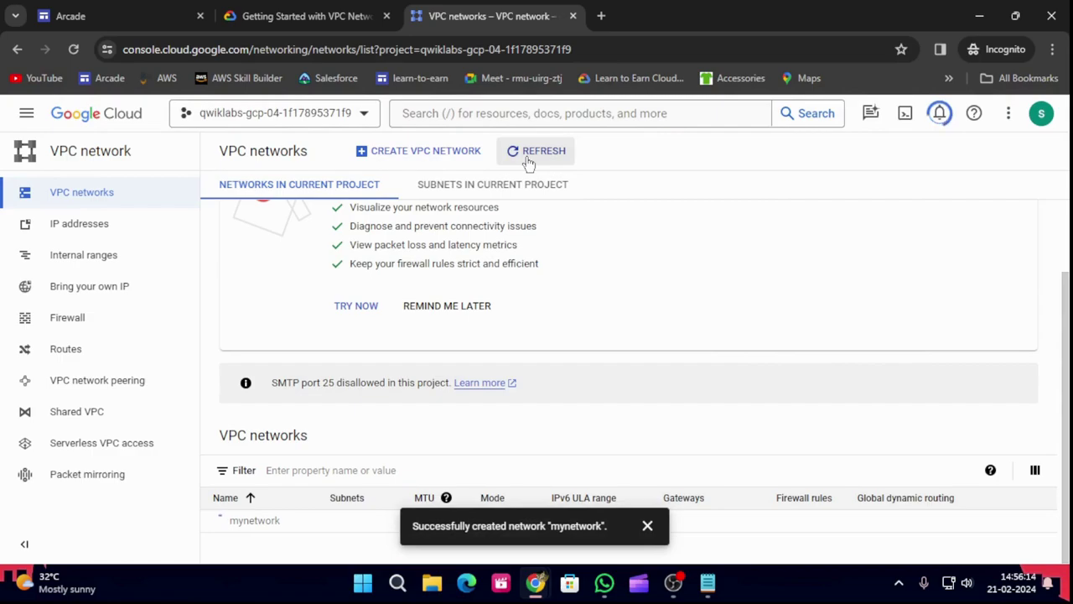
click(648, 526)
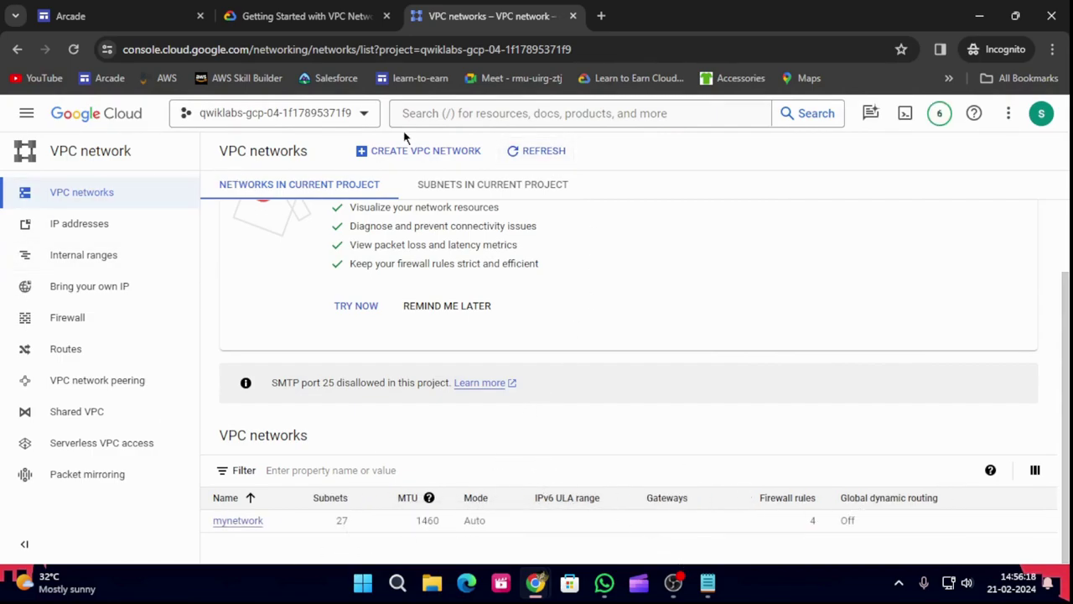
Search the console for VM instances and open the Compute Engine VM instances page
click(432, 114)
click(453, 174)
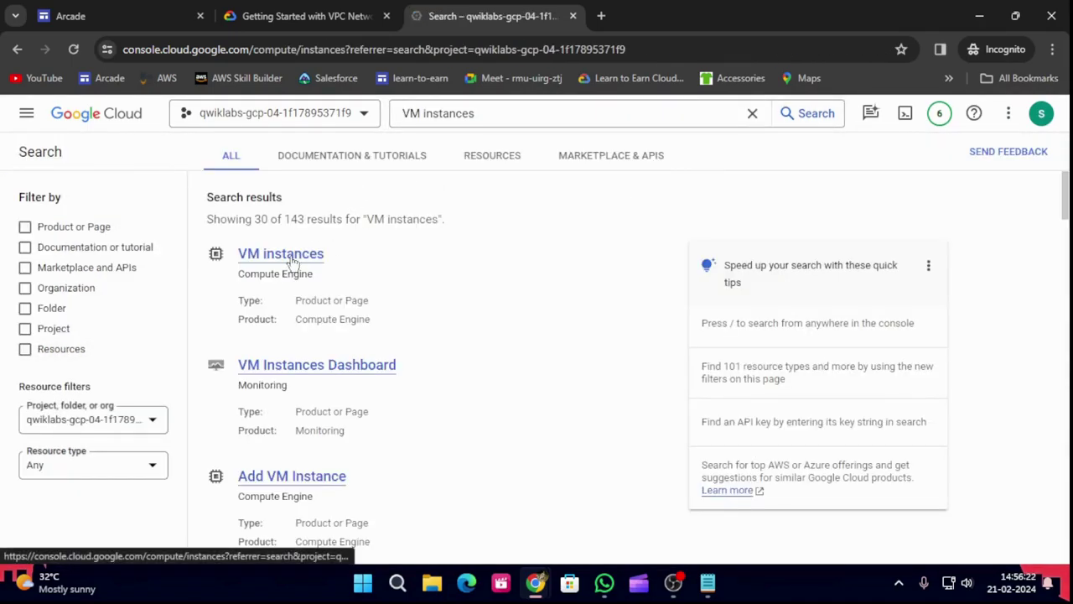
click(287, 256)
Start creating a VM instance and name it "mynet-us-vm", copied from the lab's property table
click(333, 10)
scroll(508, 304, down, 1)
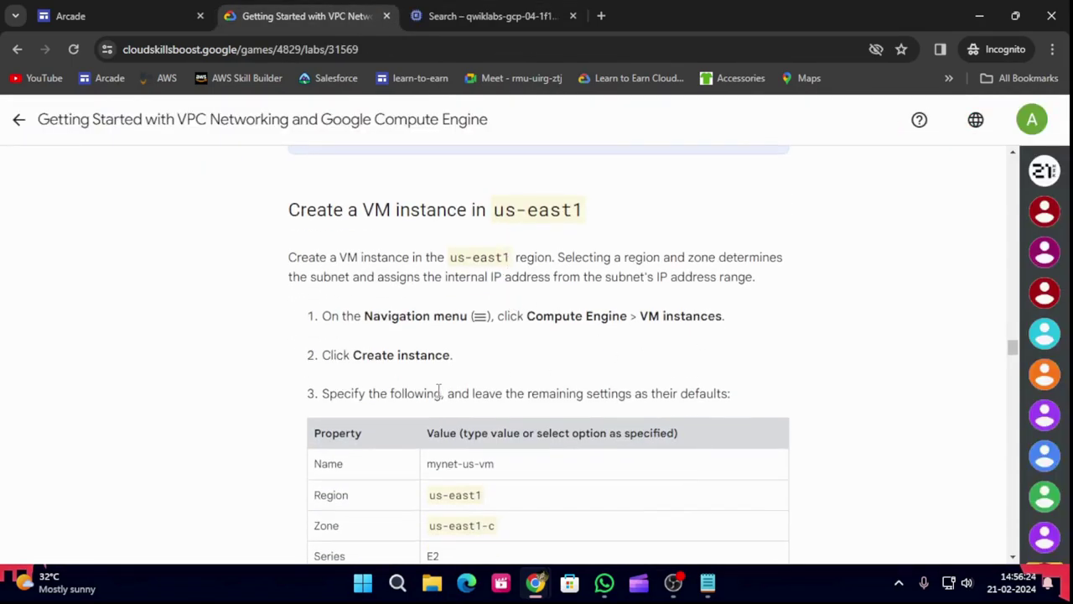
scroll(470, 388, down, 2)
drag(428, 310, 510, 310)
key(ctrl+c)
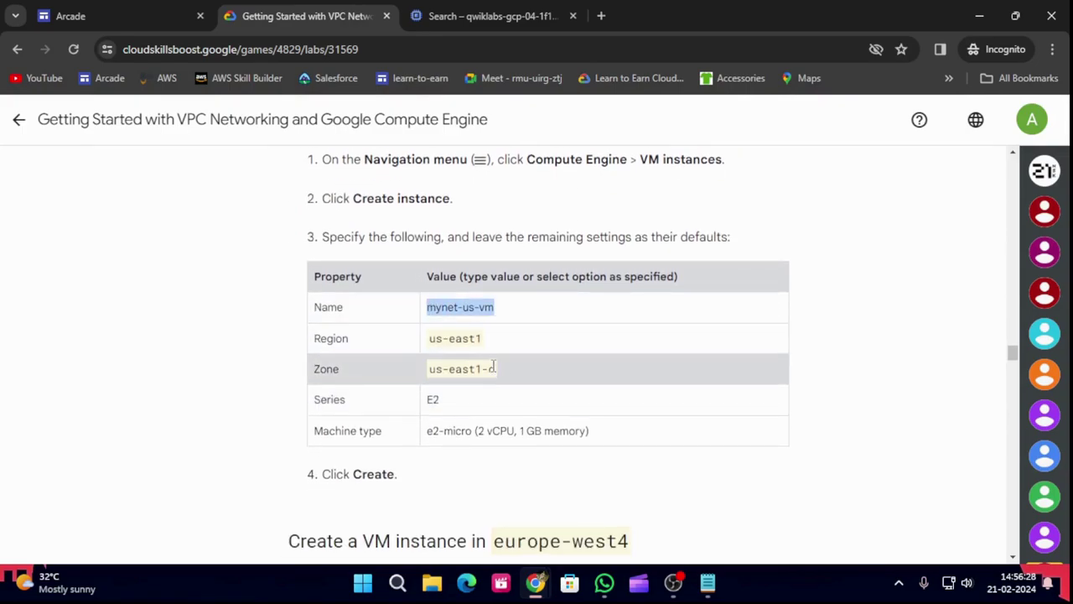
click(436, 15)
click(453, 157)
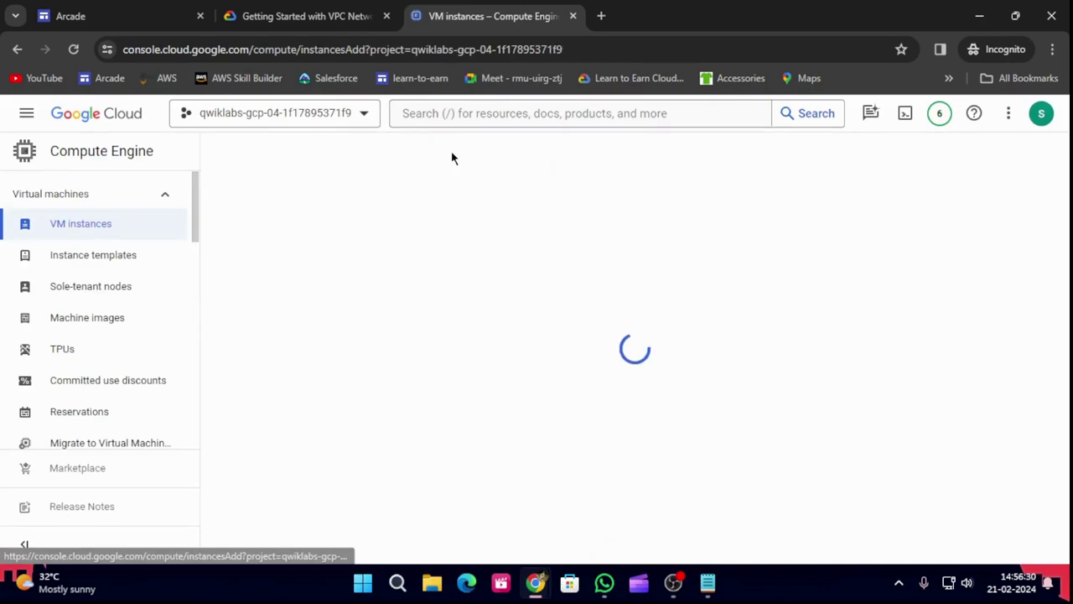
drag(397, 208, 253, 214)
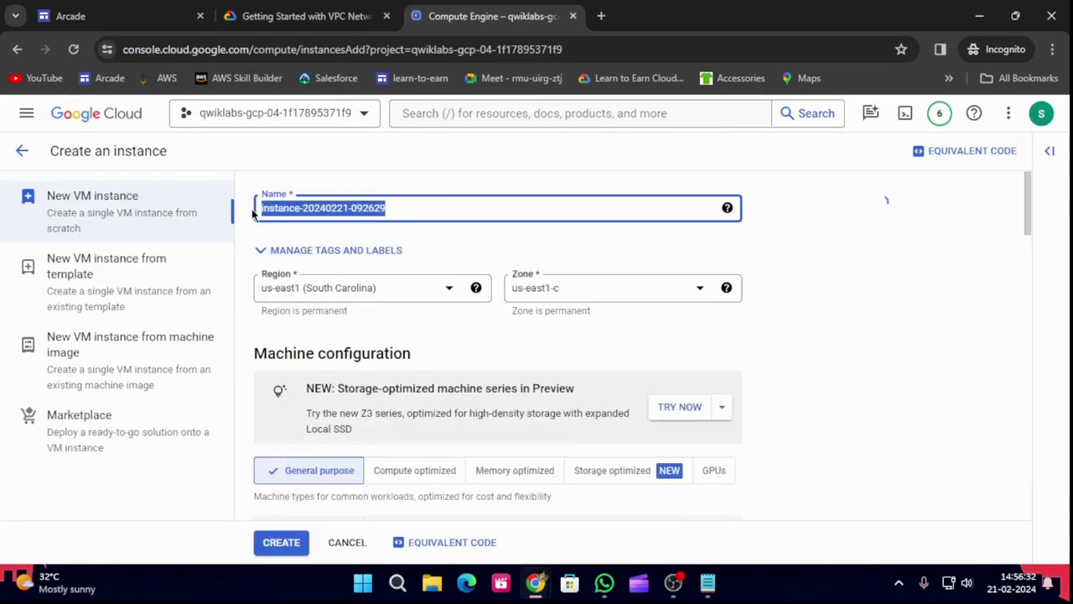
key(ctrl+v)
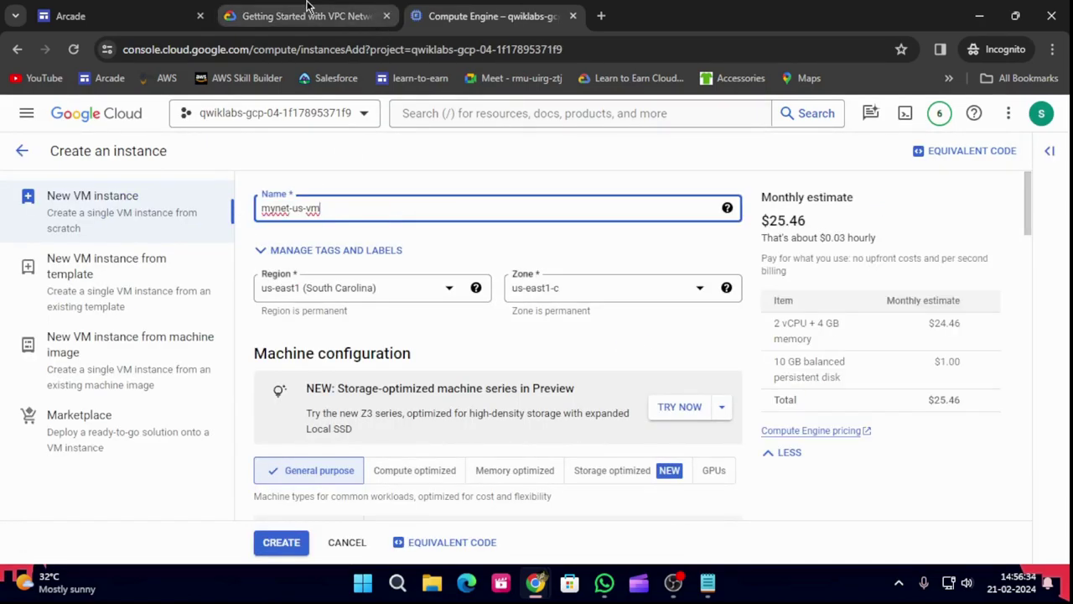
Compare mynet-us-vm's region and zone with the lab's property table, and set its machine type to e2-micro
click(307, 7)
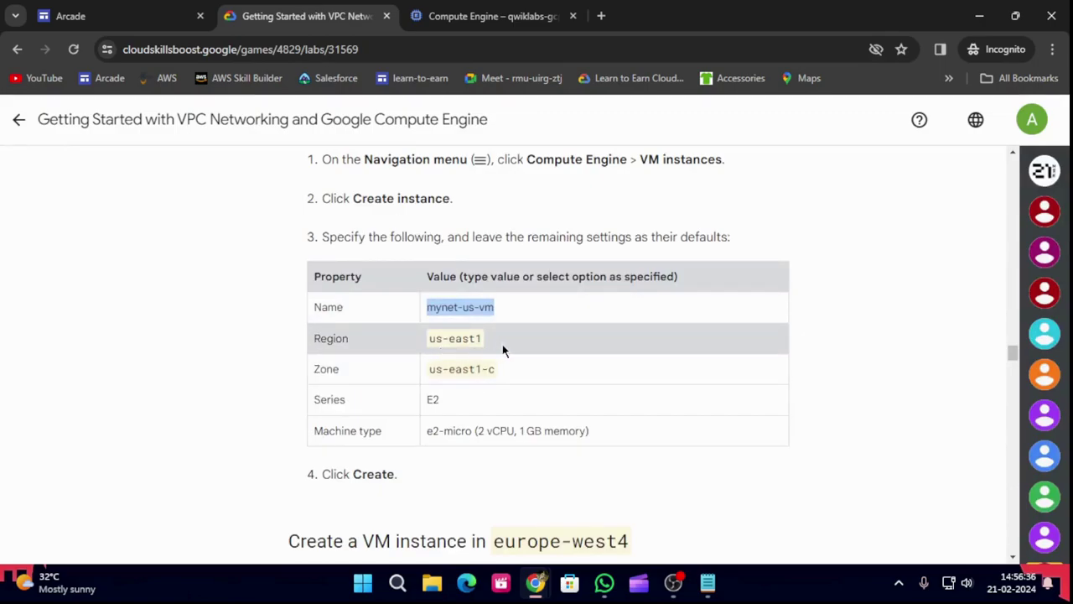
click(481, 13)
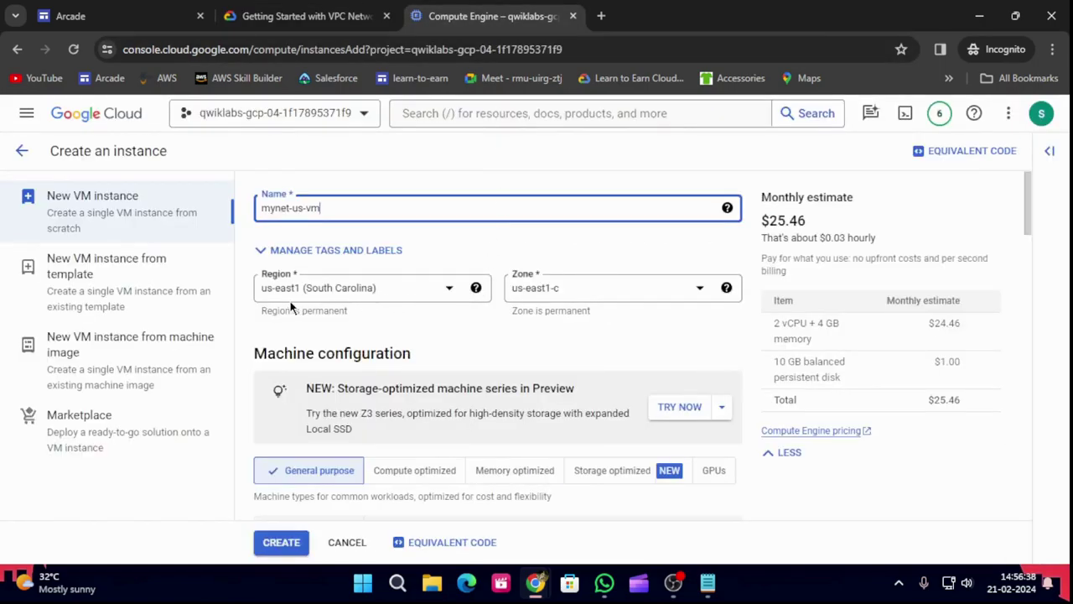
click(307, 12)
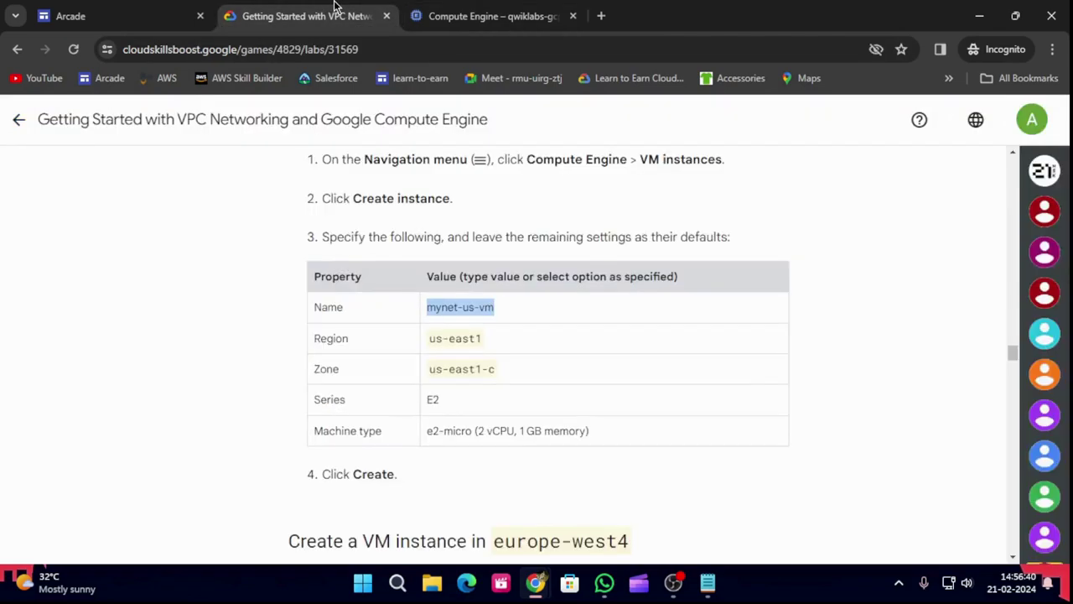
click(512, 14)
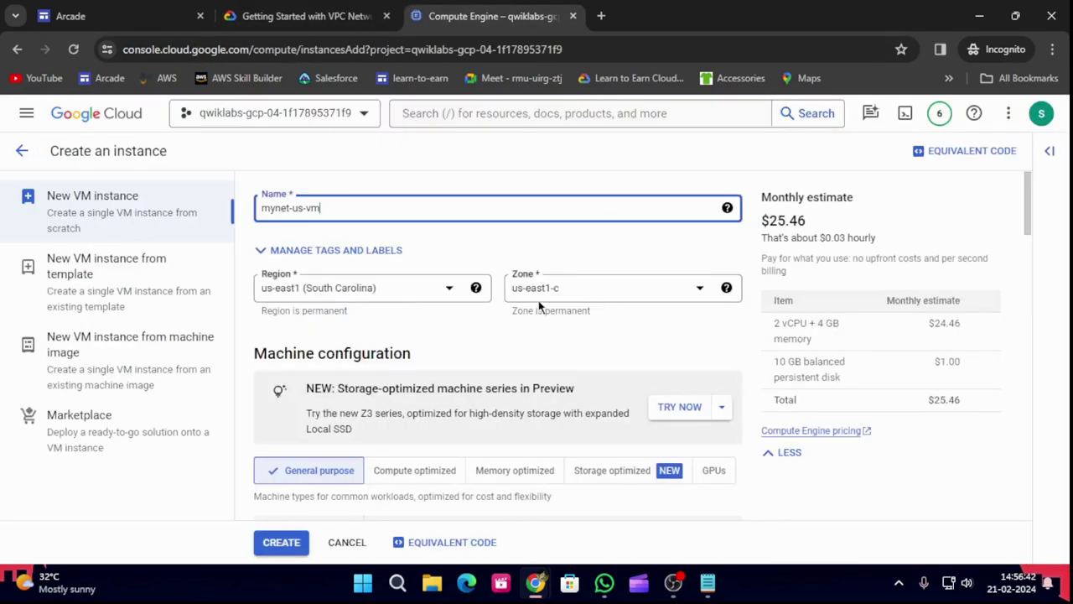
click(281, 14)
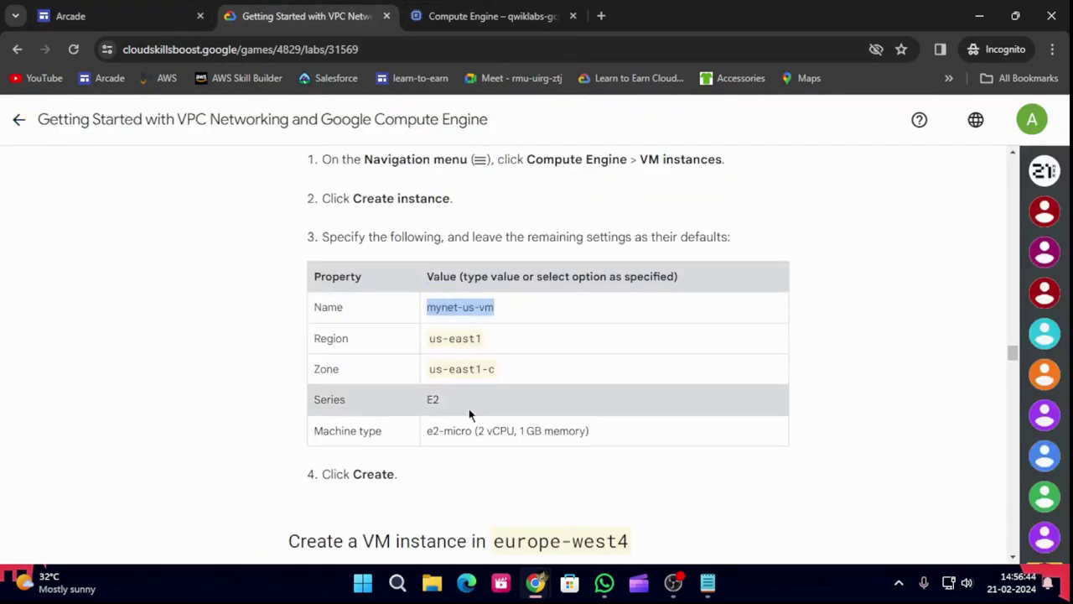
scroll(467, 407, down, 1)
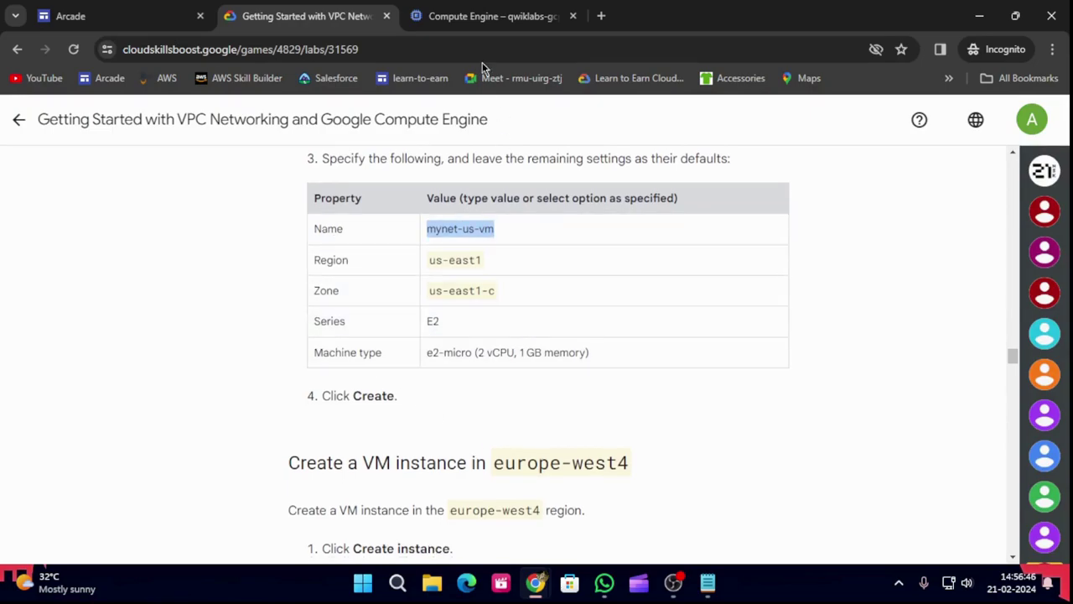
click(493, 13)
scroll(414, 374, down, 3)
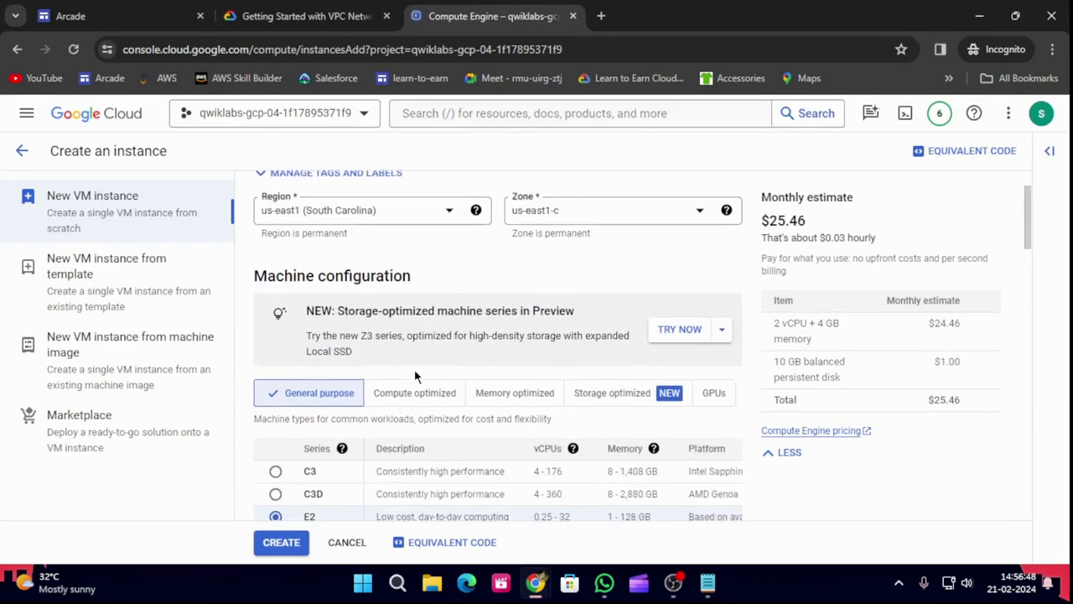
scroll(612, 441, down, 3)
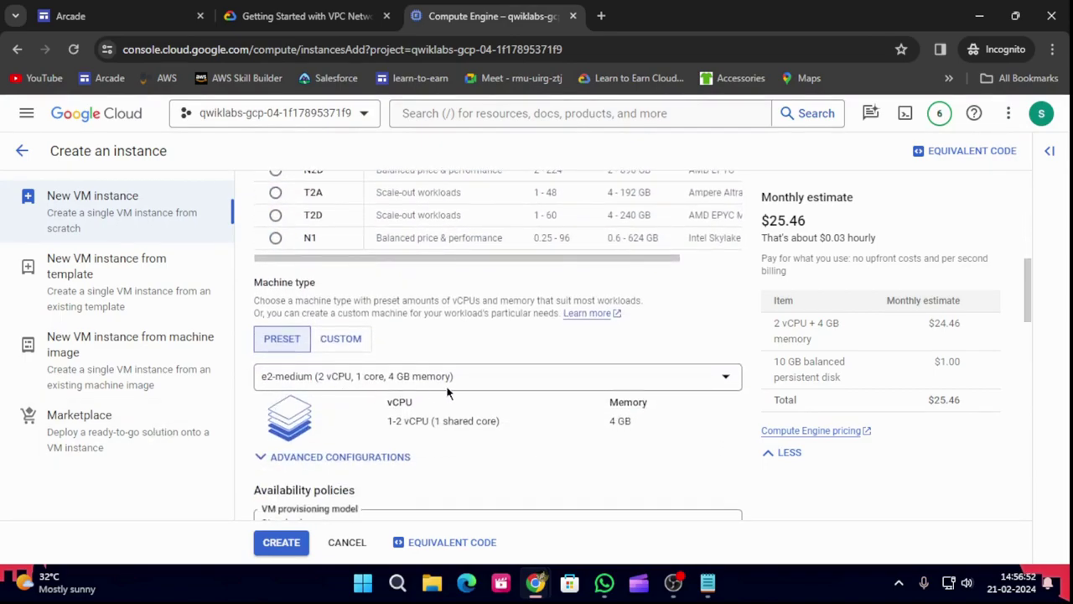
click(447, 387)
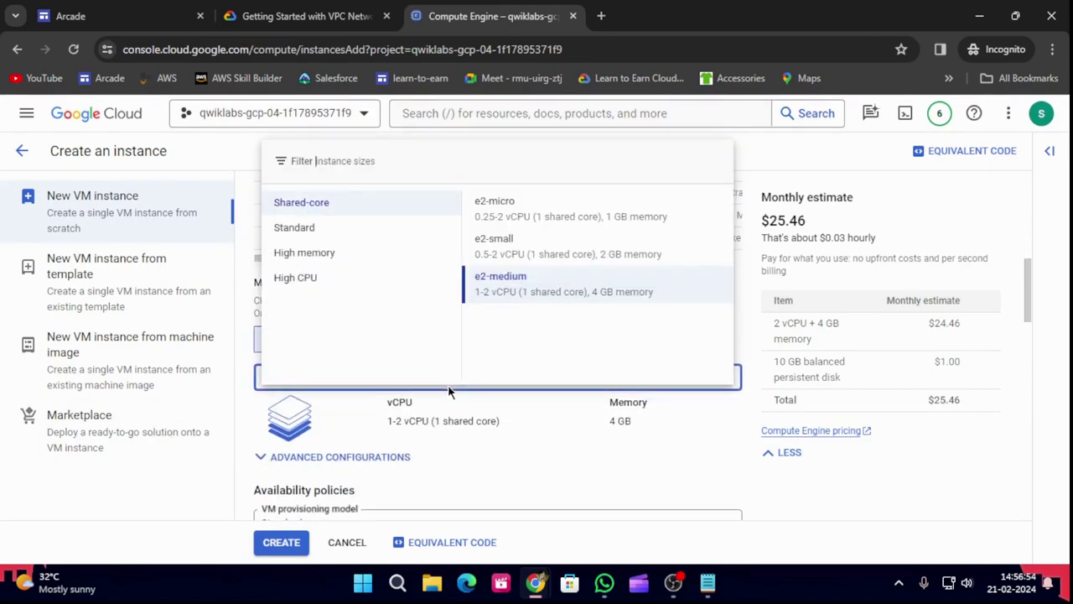
click(529, 211)
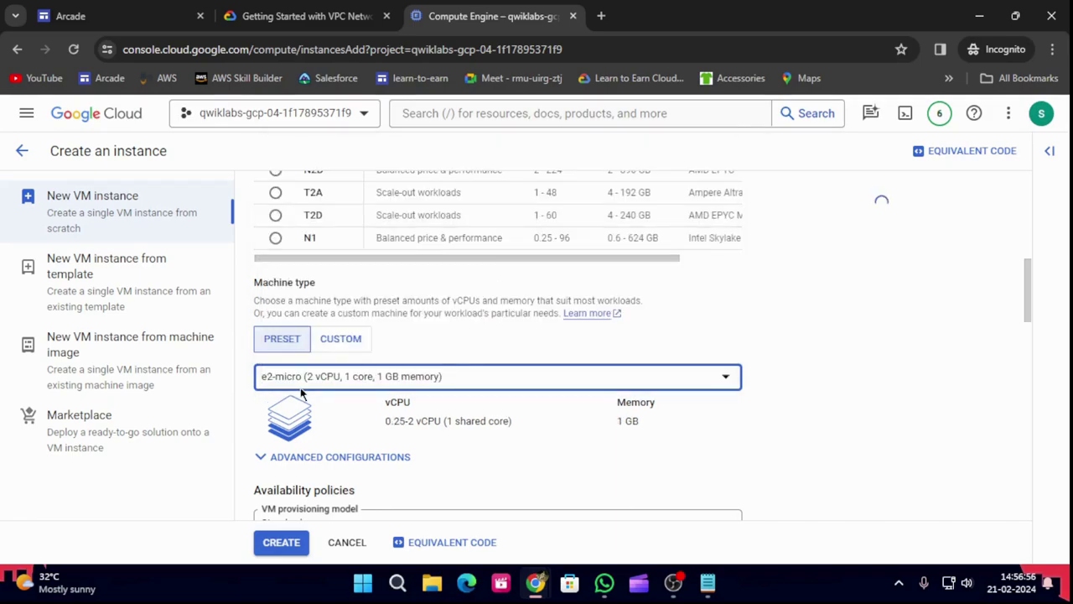
Check the lab's remaining instruction for the us-east1 VM and create the mynet-us-vm instance
click(306, 16)
scroll(450, 429, down, 1)
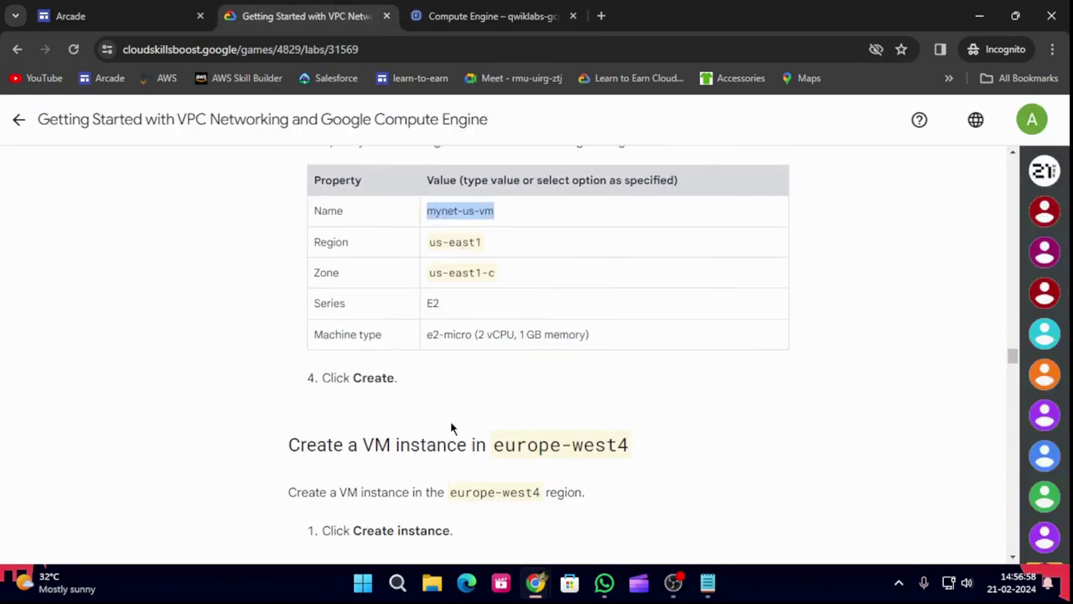
scroll(450, 428, down, 1)
click(479, 13)
scroll(414, 264, down, 2)
click(282, 551)
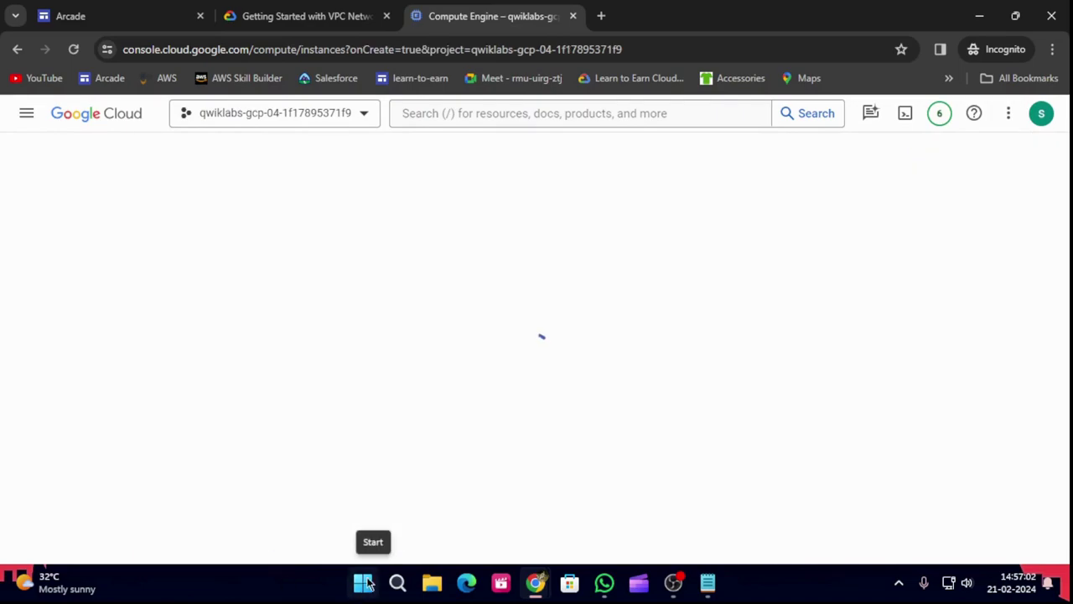
Start creating a second VM instance and name it "mynet-eu-vm", copied from the lab's europe-west4 property table
click(364, 9)
scroll(331, 489, down, 3)
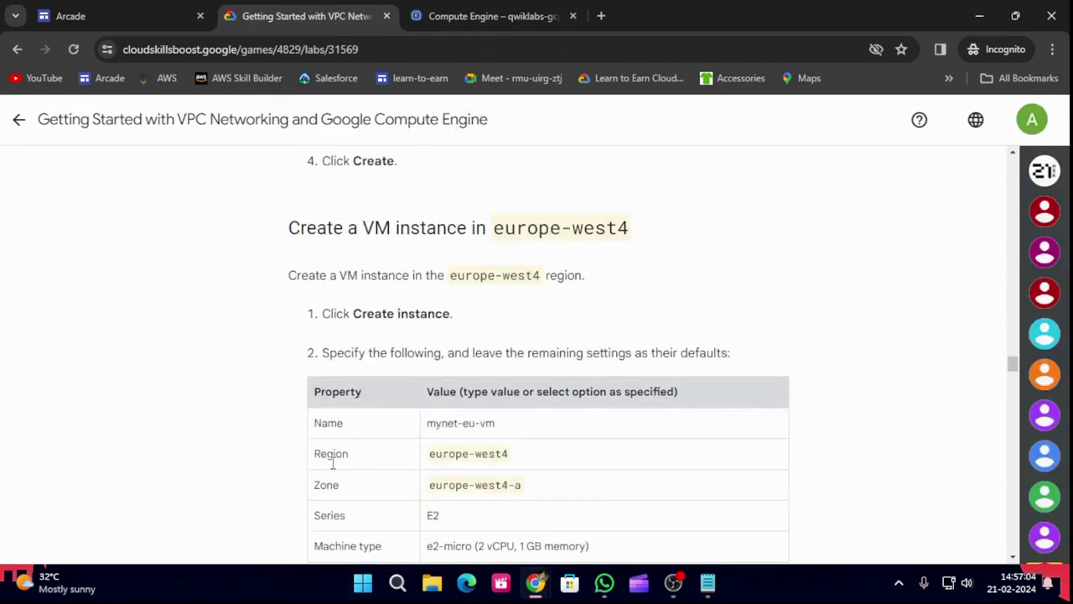
drag(428, 344, 490, 345)
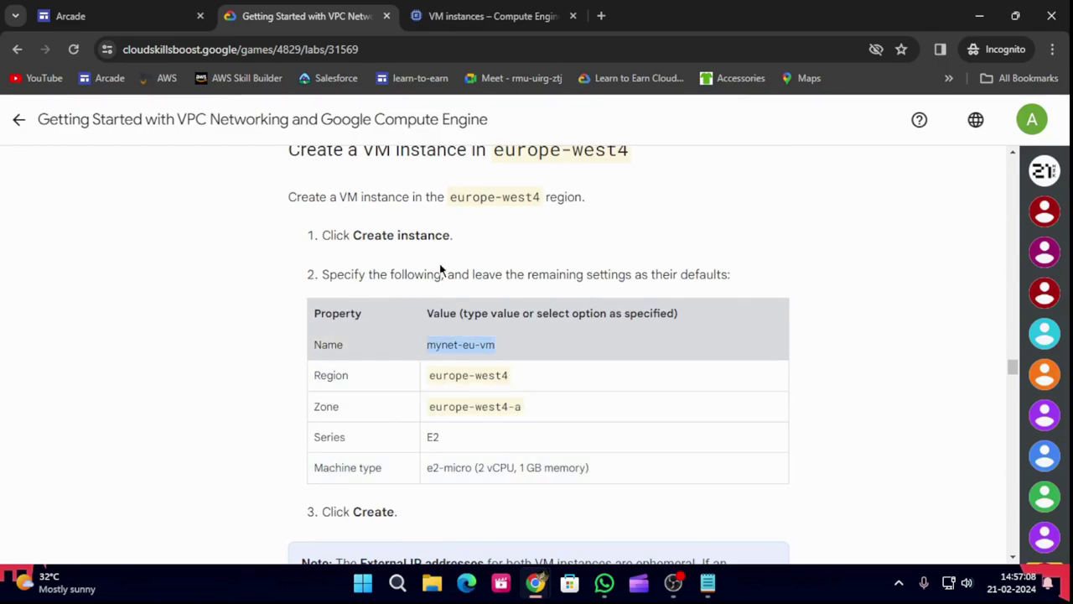
key(ctrl+Tab)
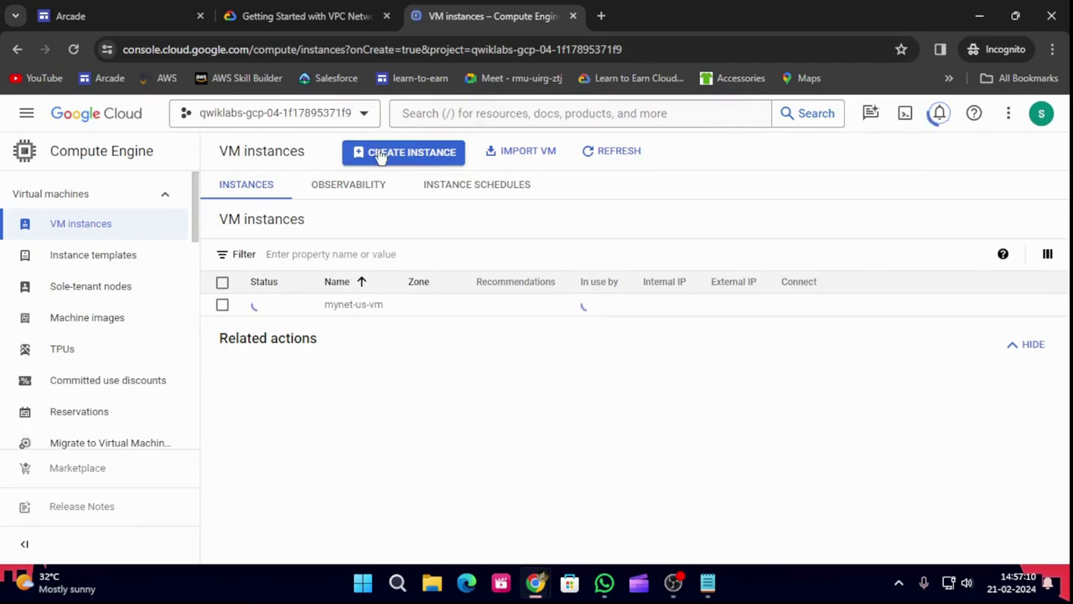
click(382, 153)
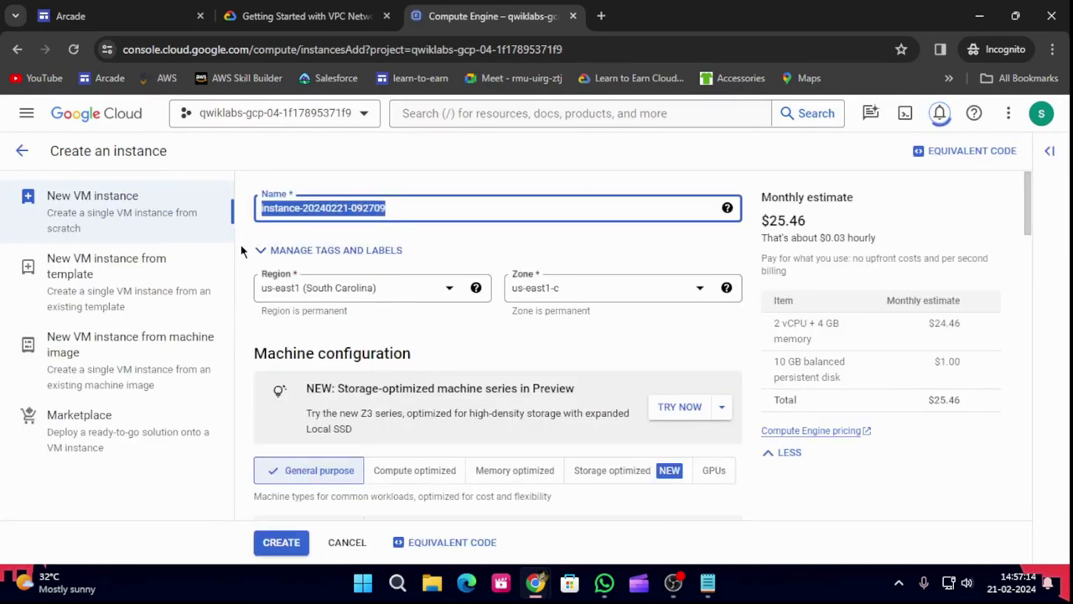
text(mynet-eu-vm)
Look up the lab's region for mynet-eu-vm and set the instance's region to europe-west4 (Netherlands)
click(306, 16)
drag(429, 382, 554, 376)
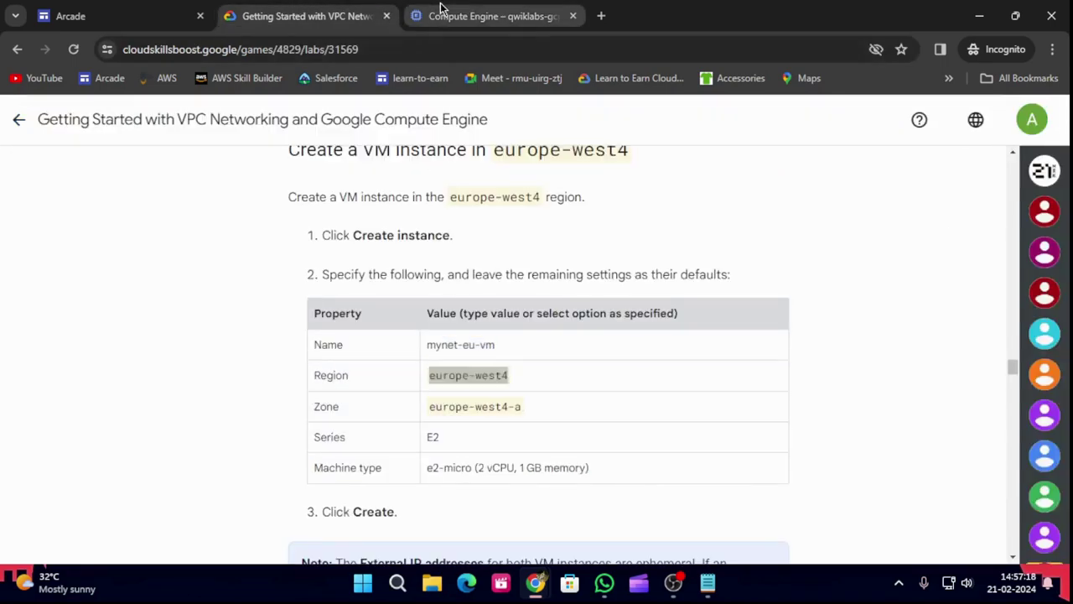
click(439, 14)
click(422, 286)
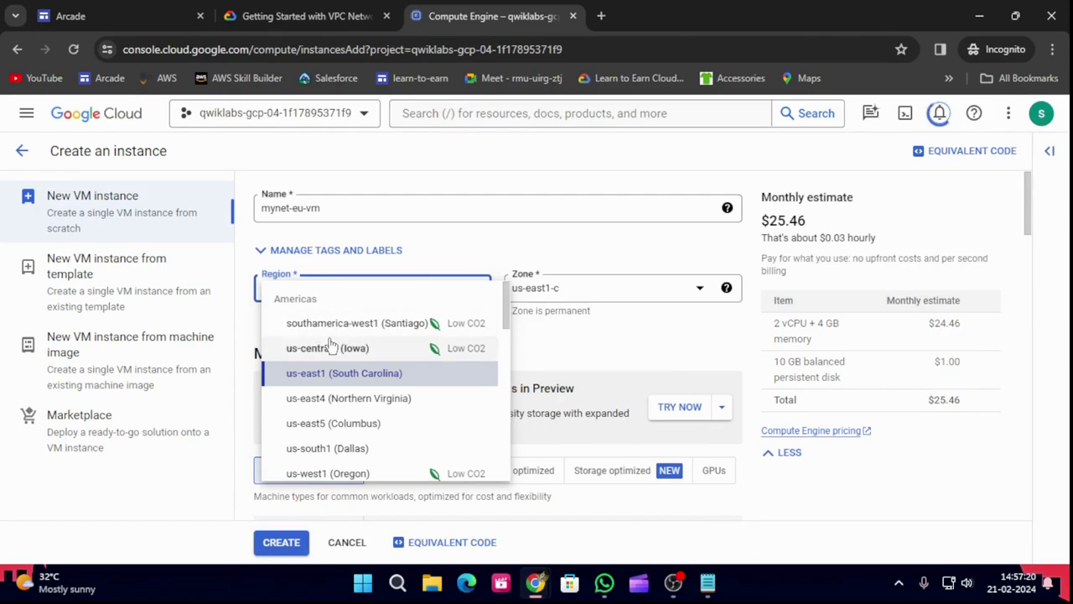
scroll(328, 462, down, 2)
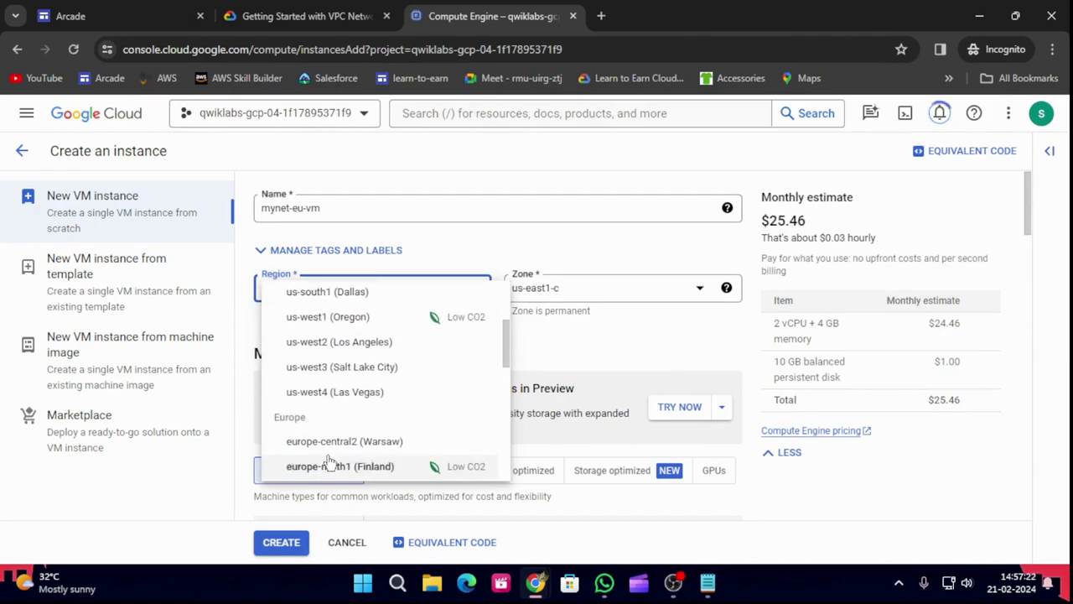
scroll(327, 466, down, 2)
scroll(319, 437, down, 2)
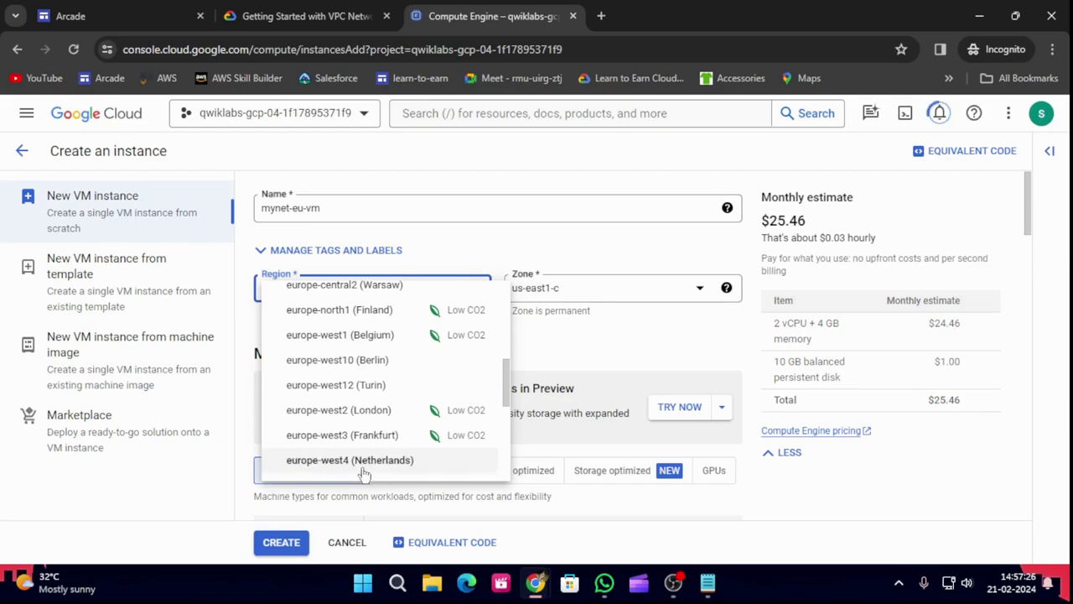
click(334, 467)
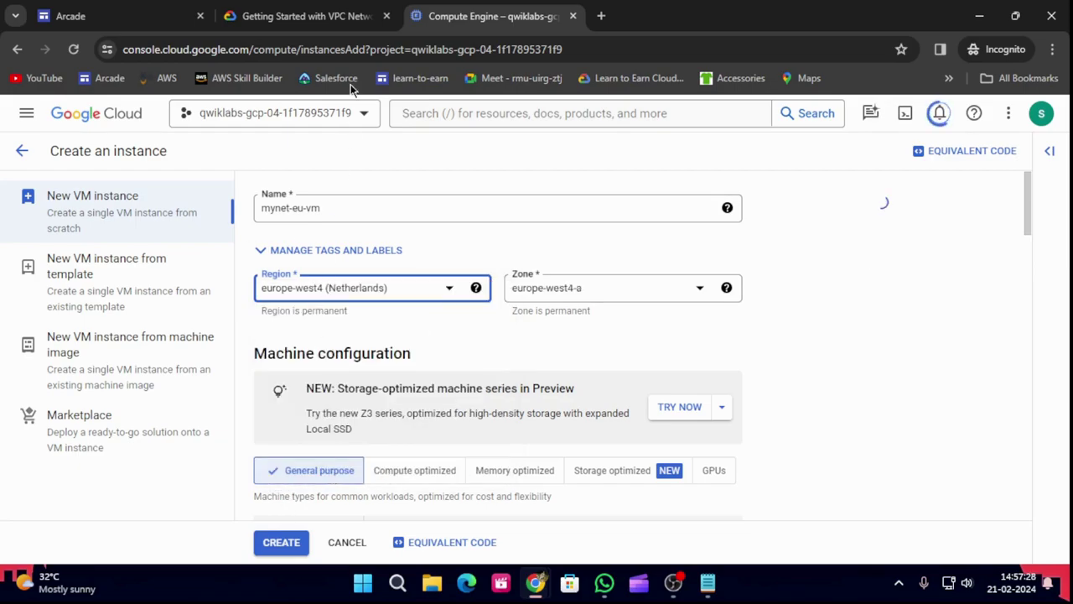
Compare mynet-eu-vm's zone and series with the lab's property table, and set its machine type to e2-micro
click(306, 16)
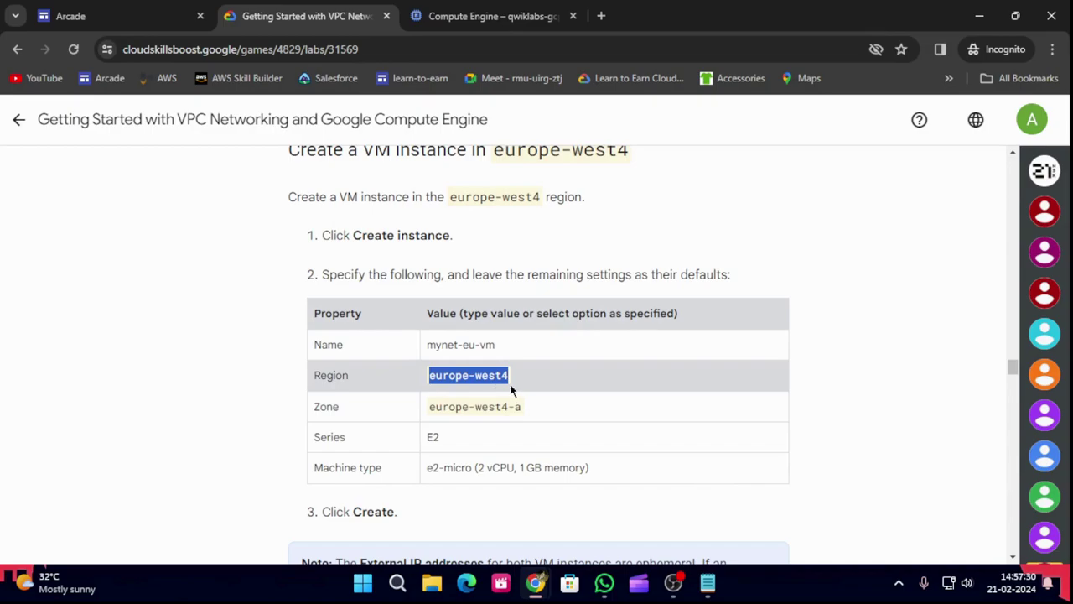
click(514, 17)
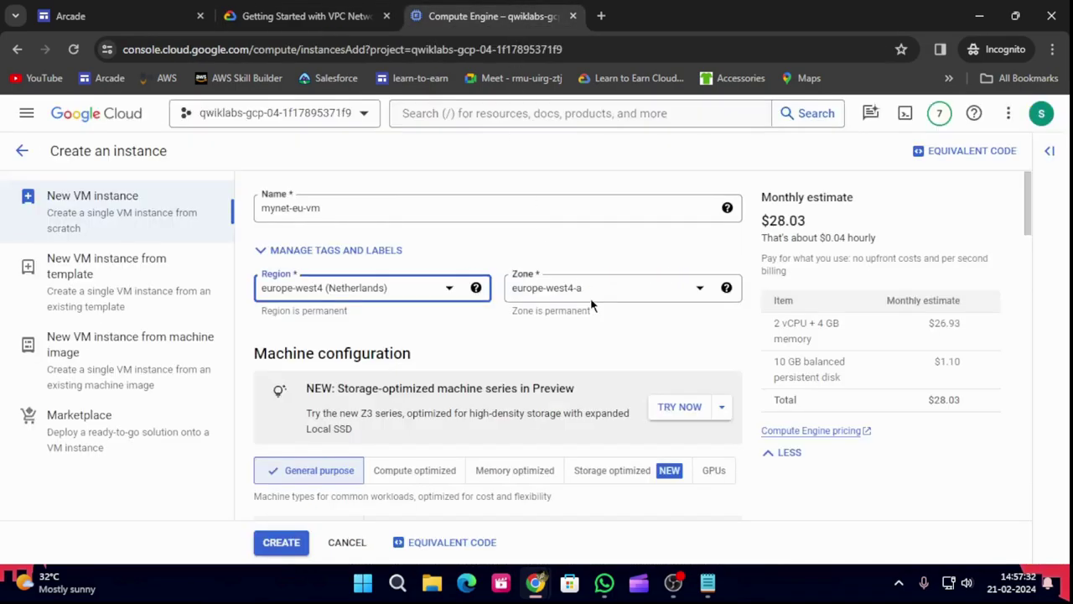
click(329, 16)
scroll(411, 424, down, 1)
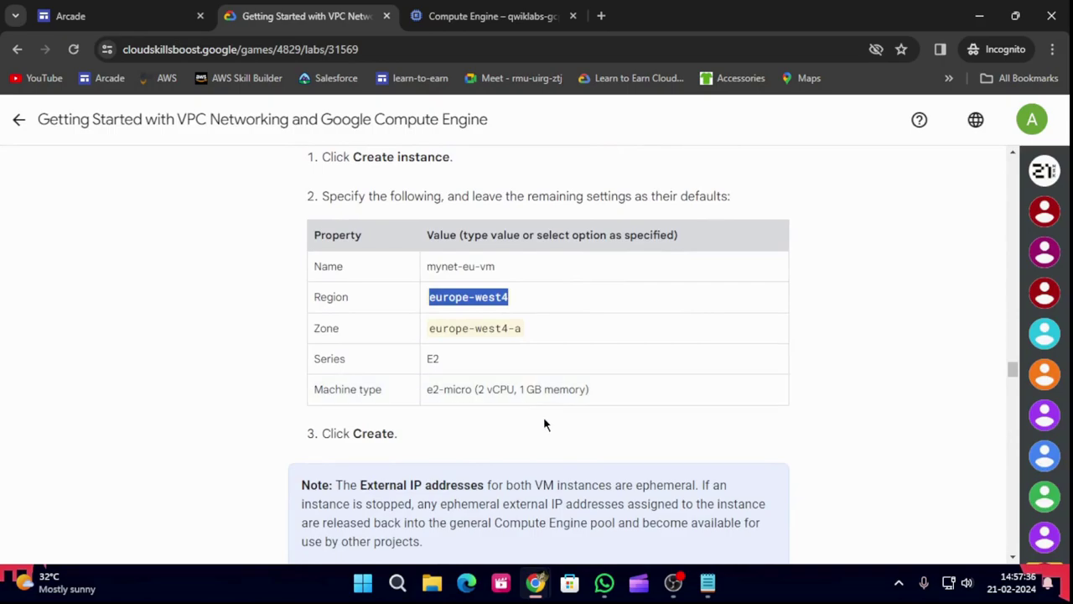
click(436, 15)
scroll(467, 317, down, 5)
scroll(327, 384, down, 5)
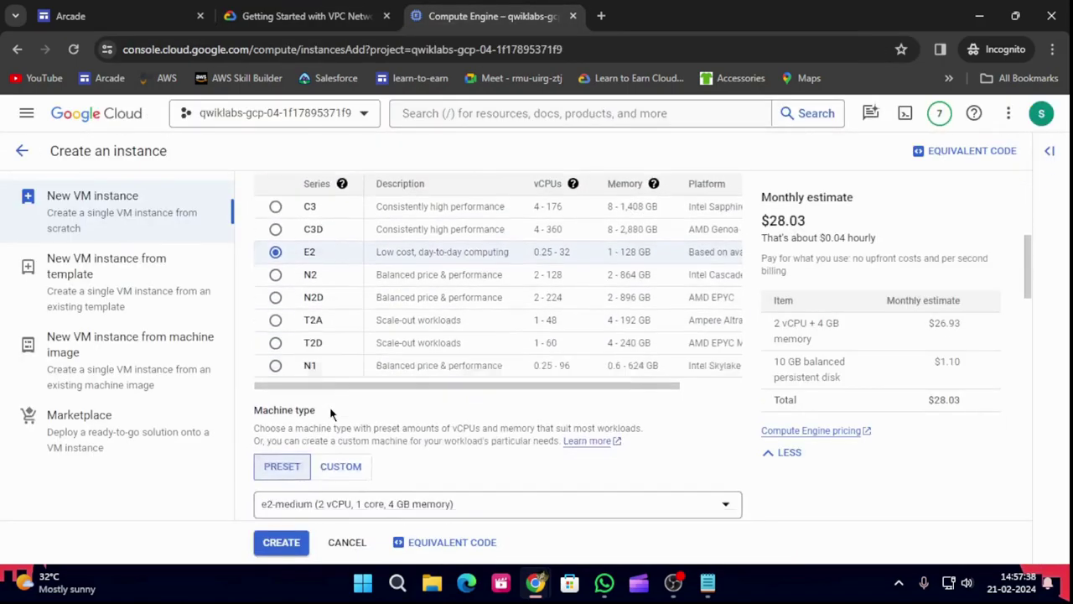
click(428, 220)
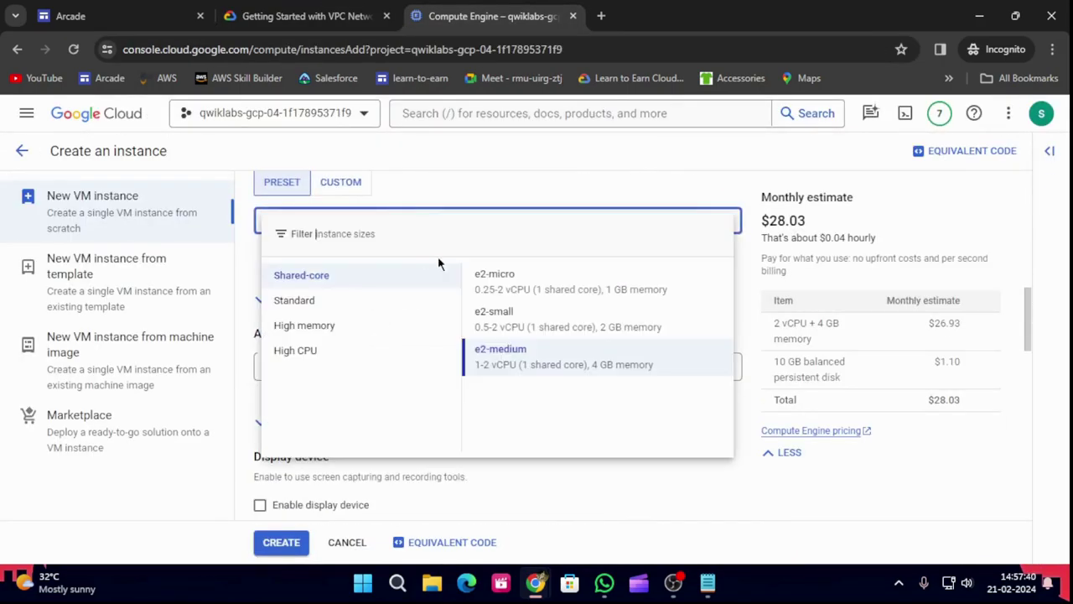
click(545, 285)
Check the remaining default settings against the lab and create the mynet-eu-vm instance
scroll(404, 400, down, 2)
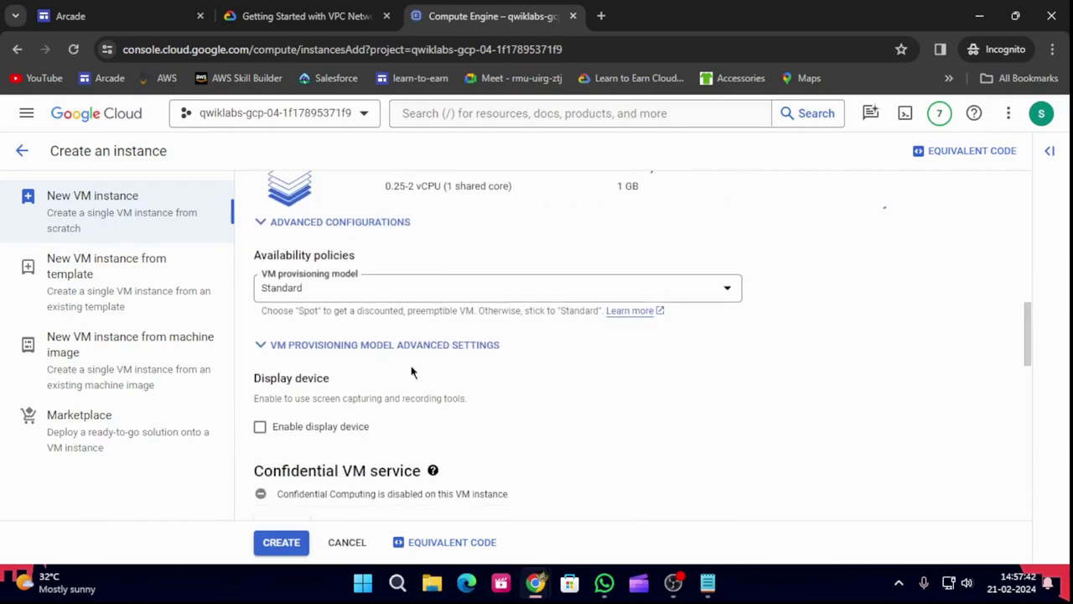
click(332, 8)
click(514, 7)
scroll(503, 377, down, 3)
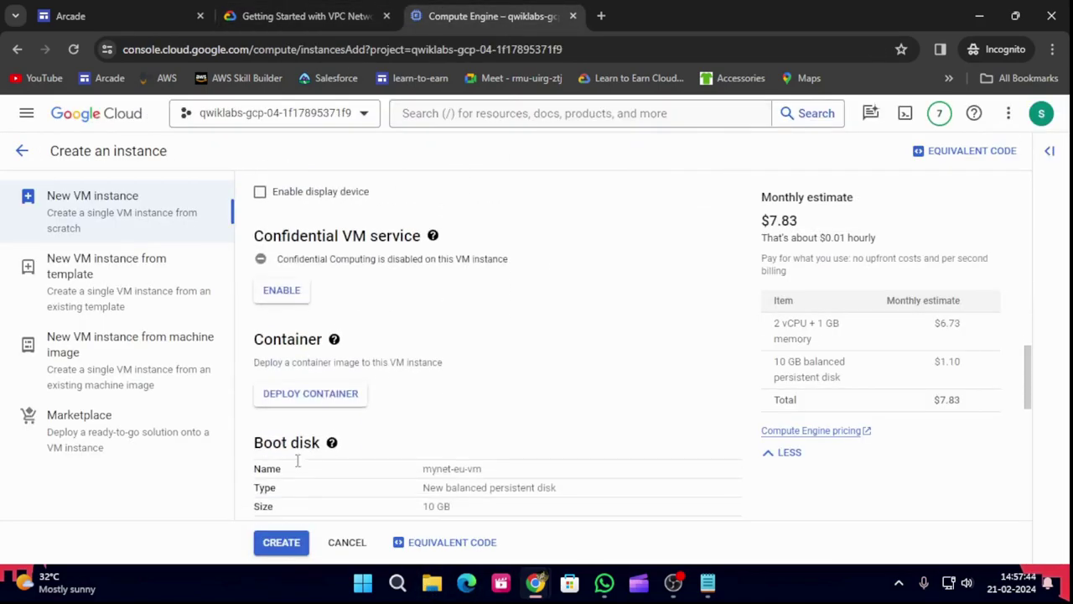
click(280, 541)
Run the lab's progress check for the "Create a VPC network and VM instance" objective
click(302, 15)
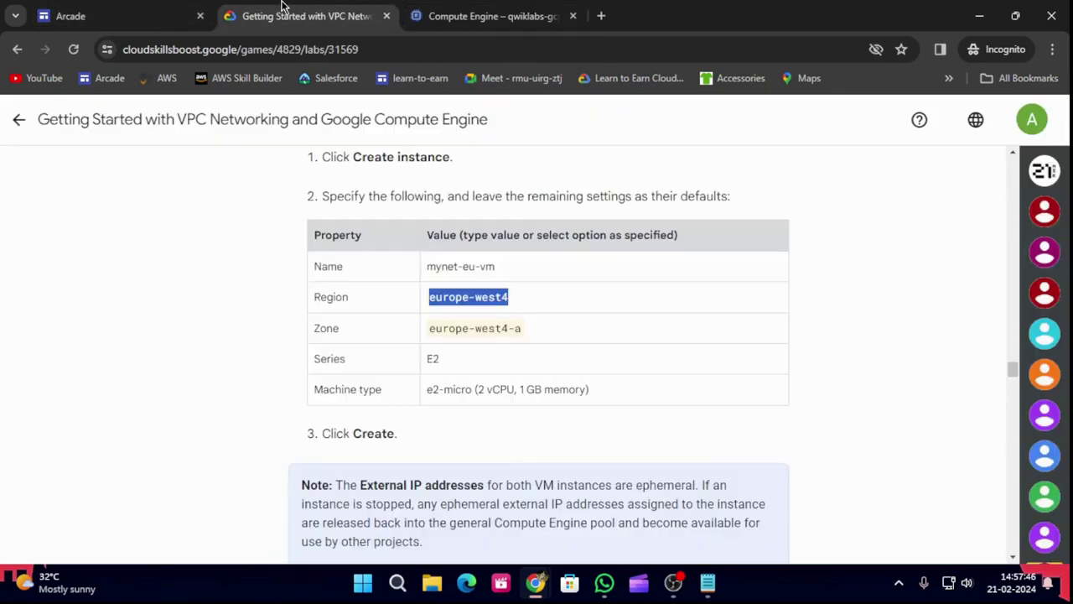
scroll(602, 481, down, 2)
scroll(600, 475, down, 2)
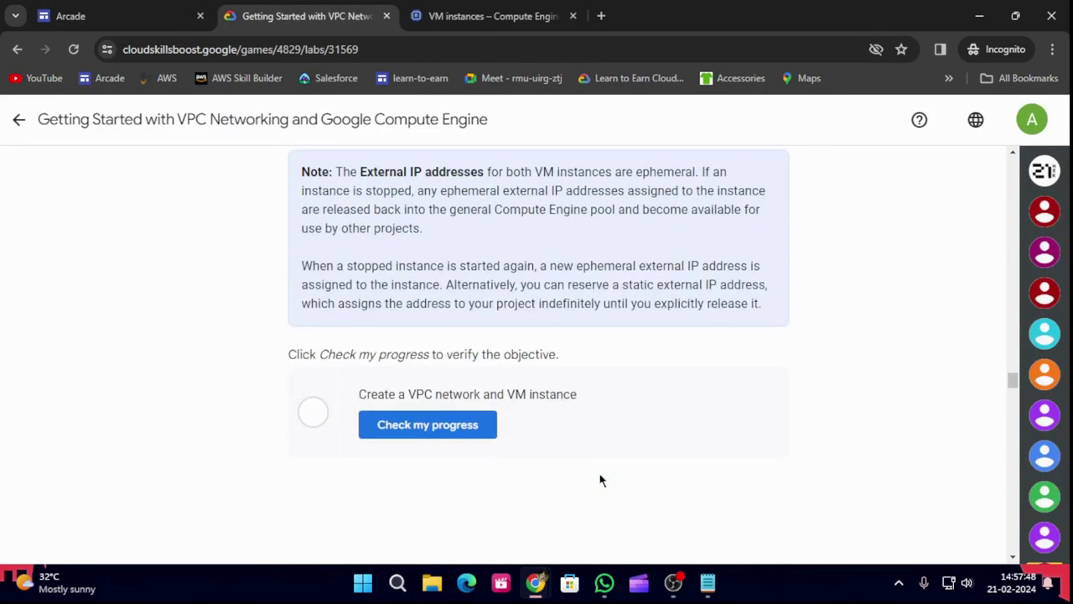
scroll(550, 468, up, 1)
click(437, 505)
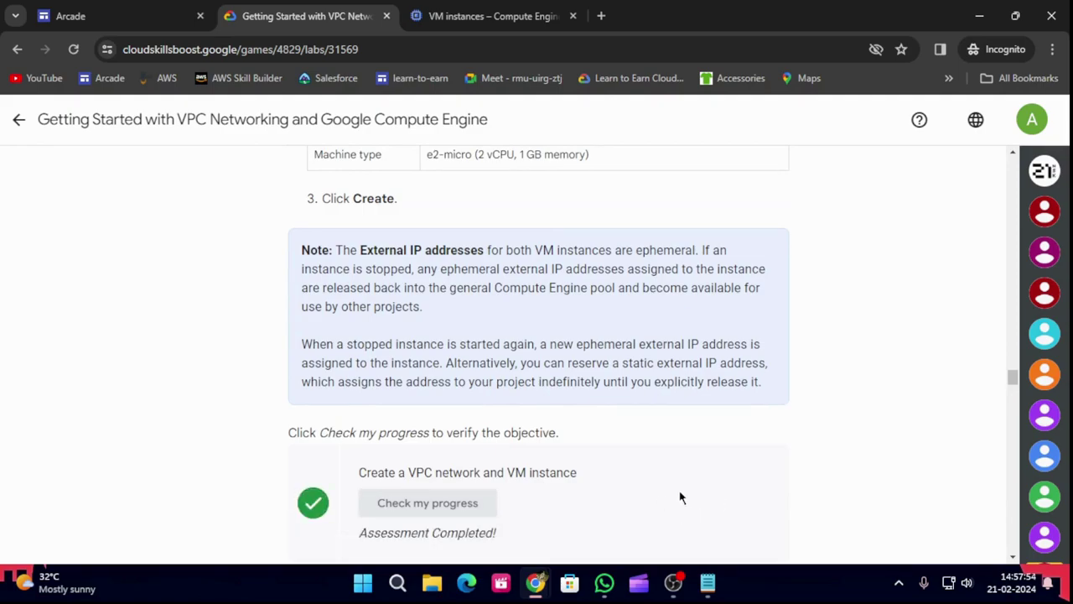
Read the lab's steps for verifying connectivity of the VM instances and open the details of mynet-eu-vm
scroll(680, 499, down, 5)
scroll(673, 495, down, 3)
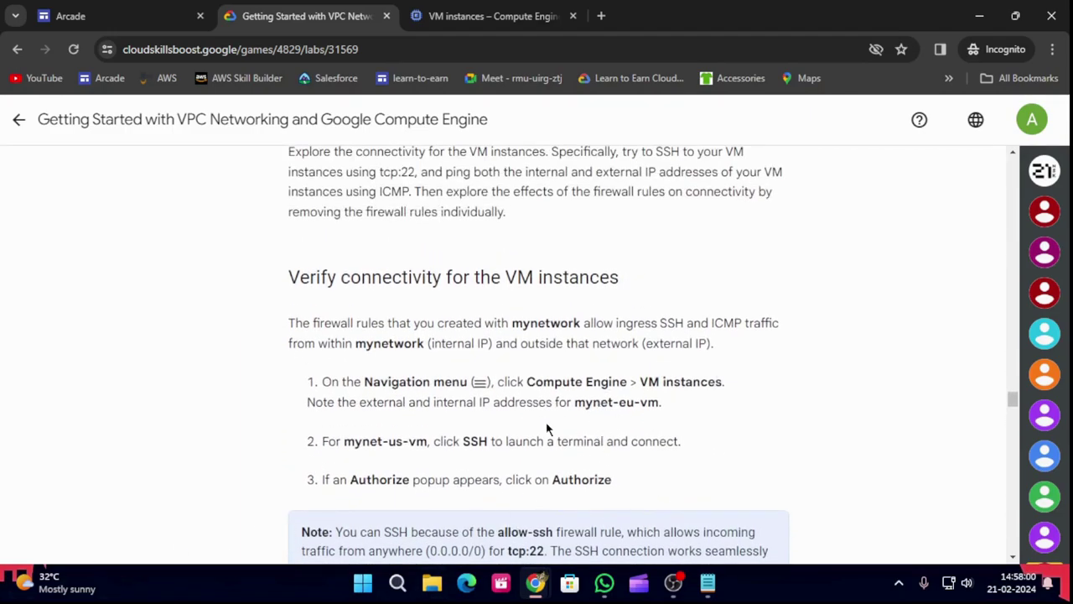
scroll(623, 408, down, 1)
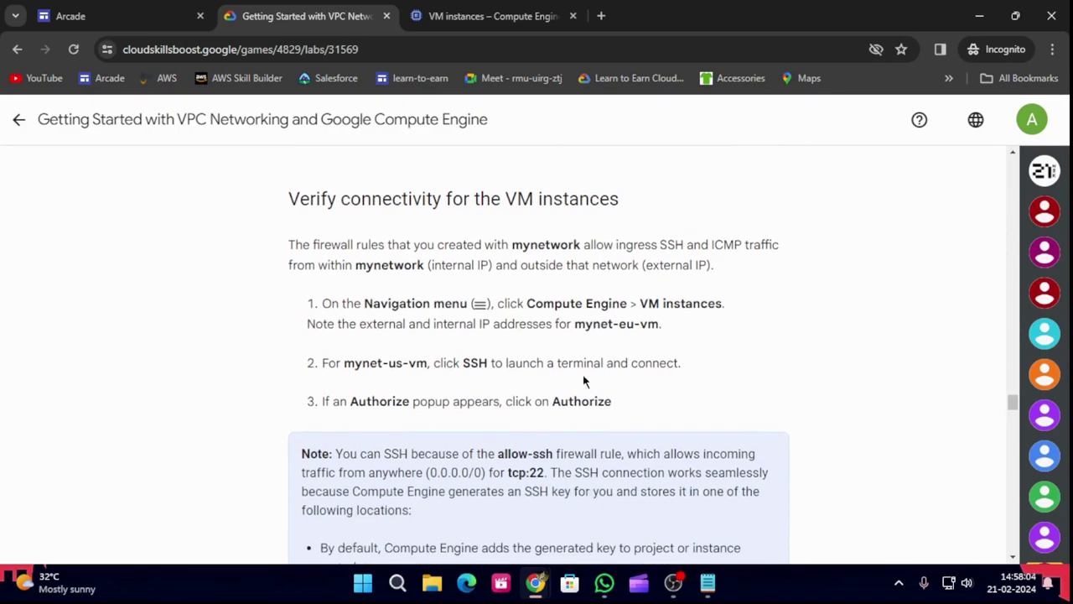
click(533, 13)
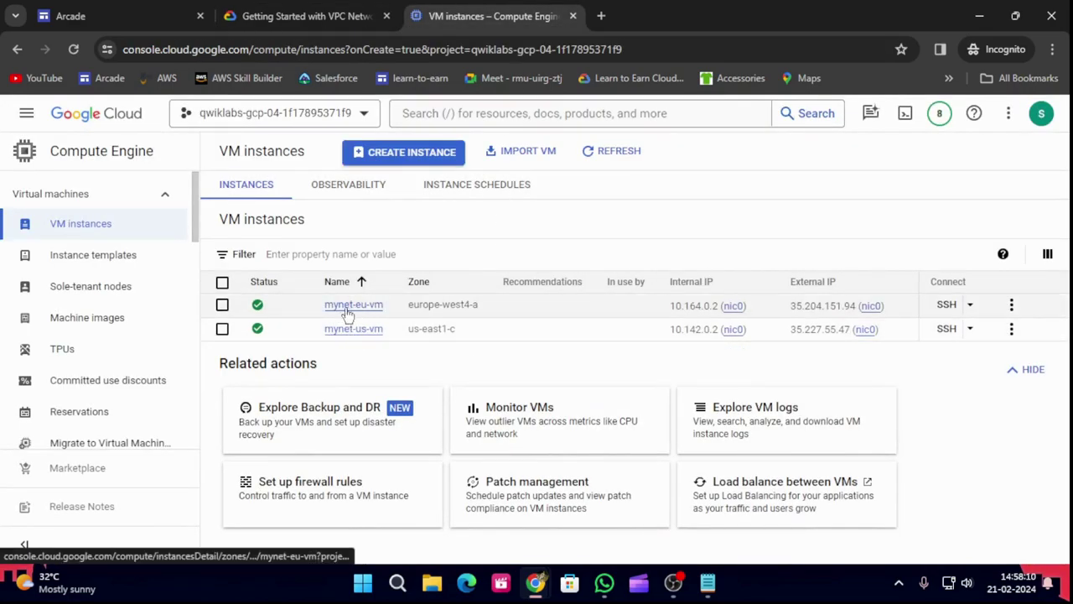
click(351, 305)
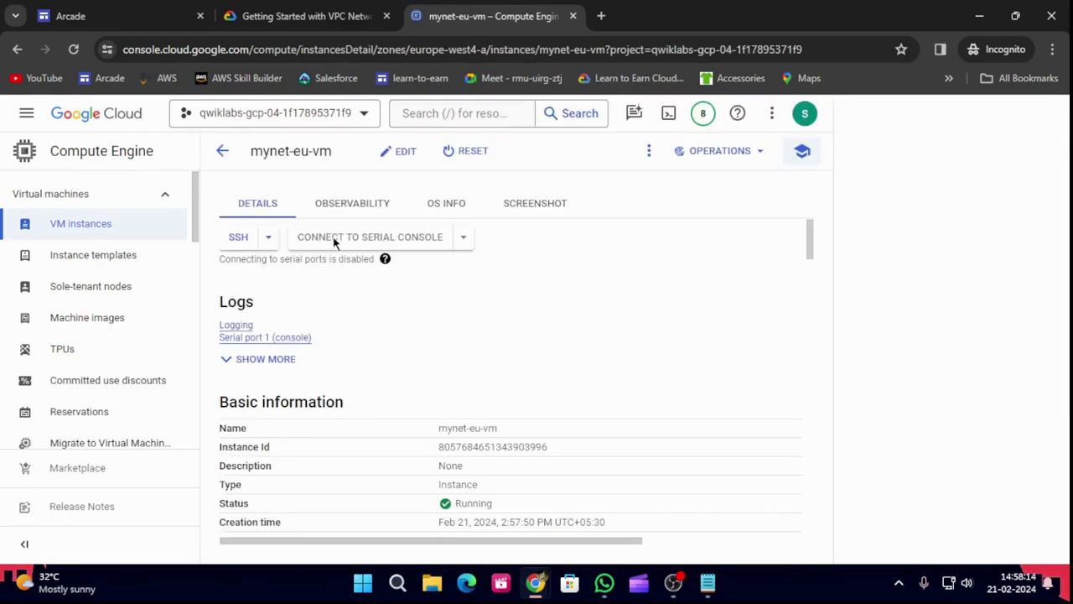
Return to the VM instances list, open an authorized SSH session to mynet-eu-vm, and shrink and move its terminal window aside
click(222, 151)
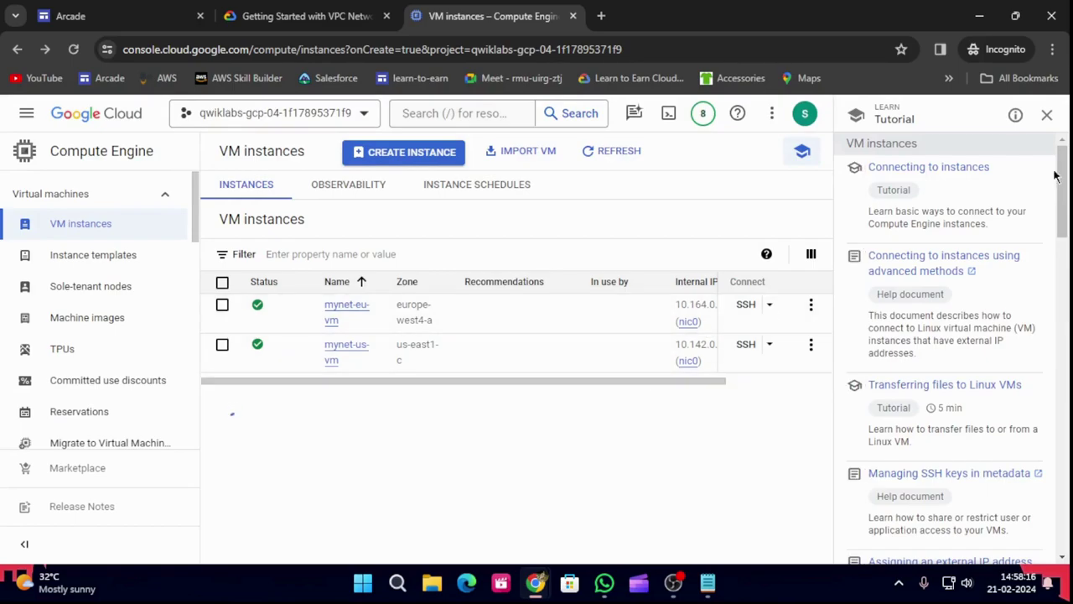
click(1047, 115)
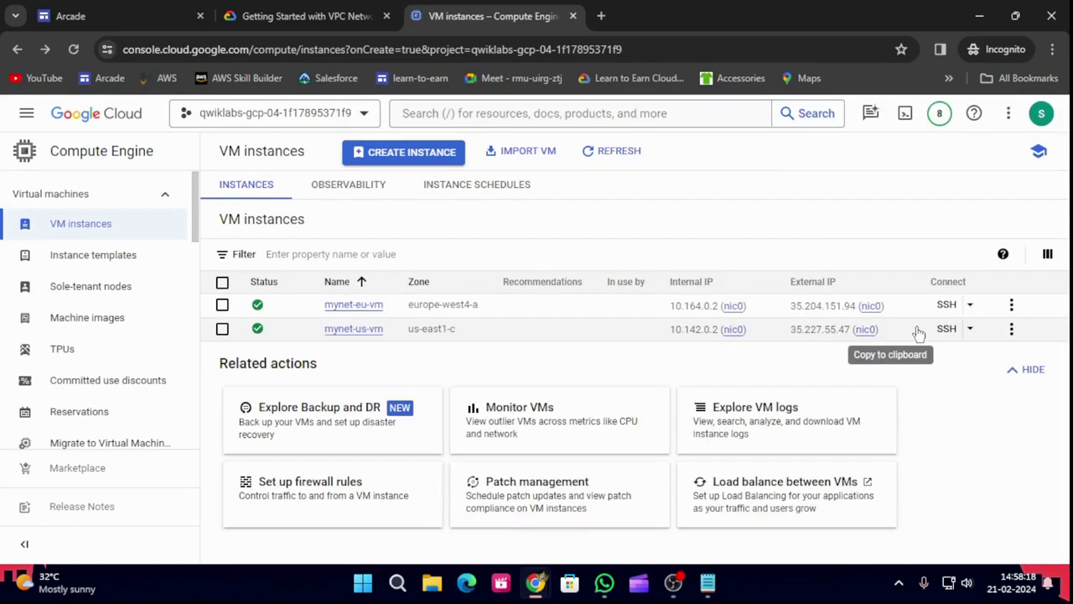
click(223, 304)
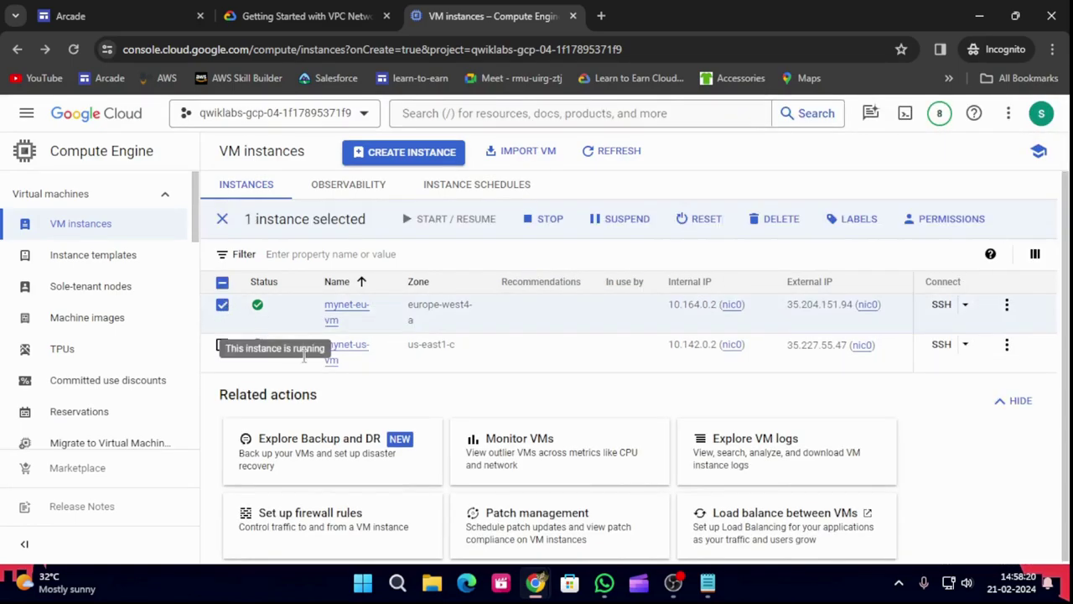
click(945, 305)
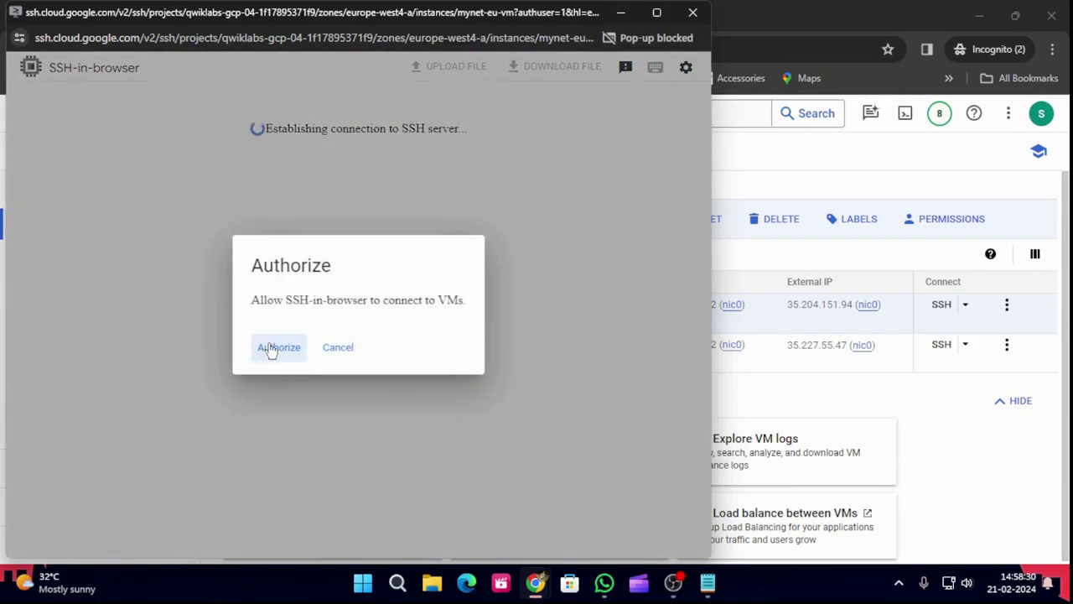
click(276, 347)
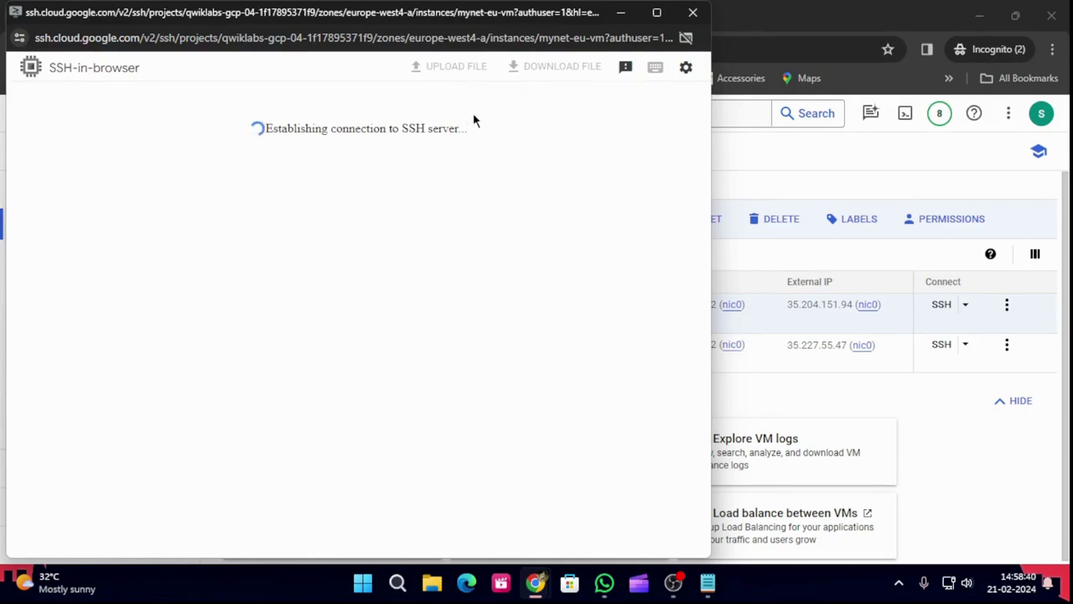
drag(710, 149, 535, 235)
drag(286, 12, 735, 138)
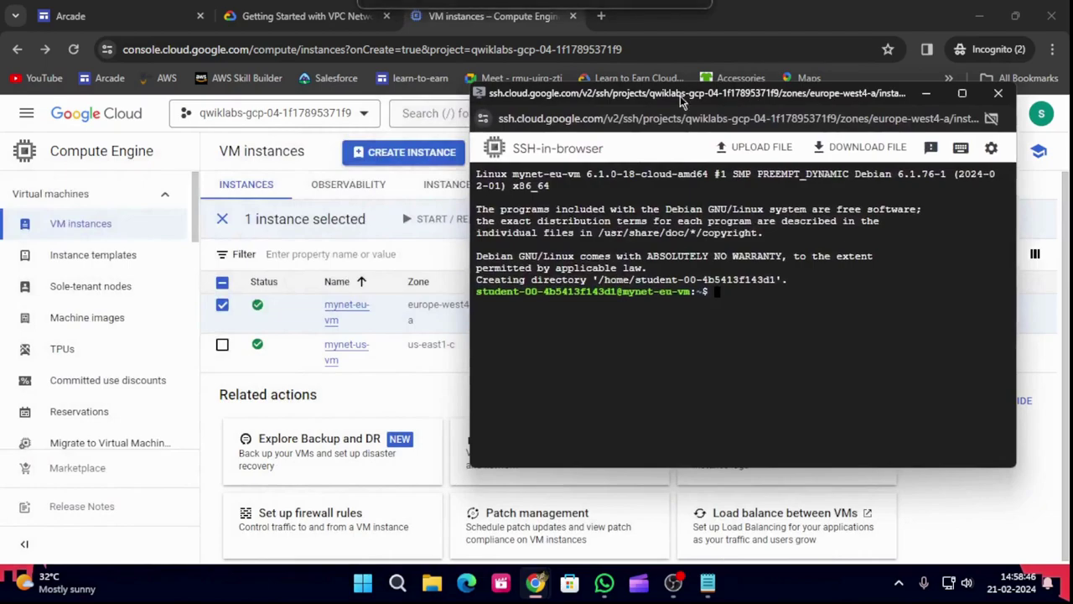
Copy "ping -c 3" from the lab's internal IP test command into the mynet-eu-vm SSH terminal
click(315, 21)
scroll(507, 398, down, 5)
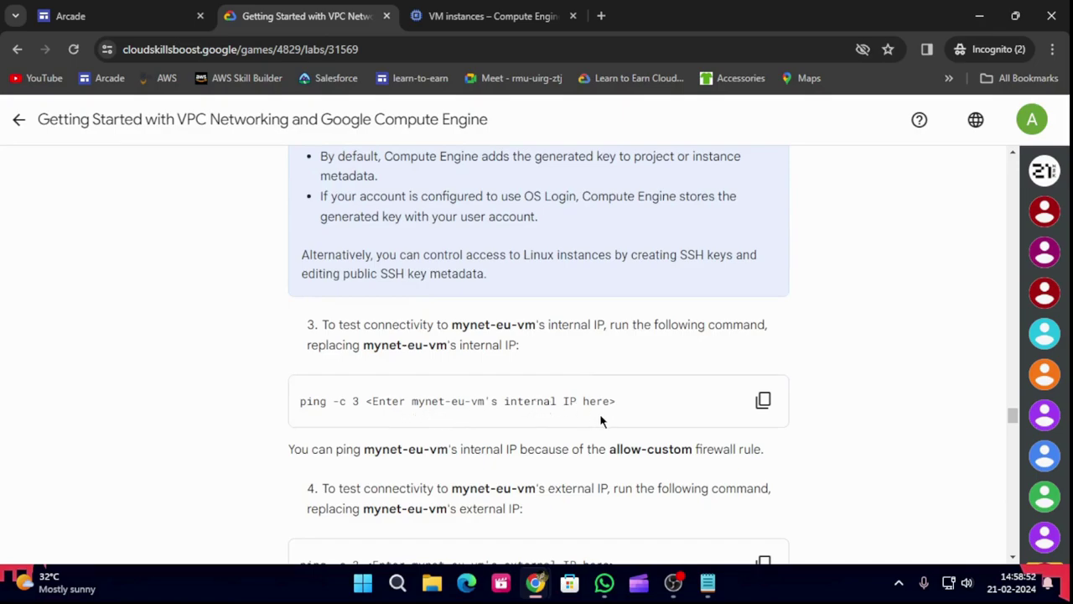
drag(359, 401, 302, 401)
key(ctrl+c)
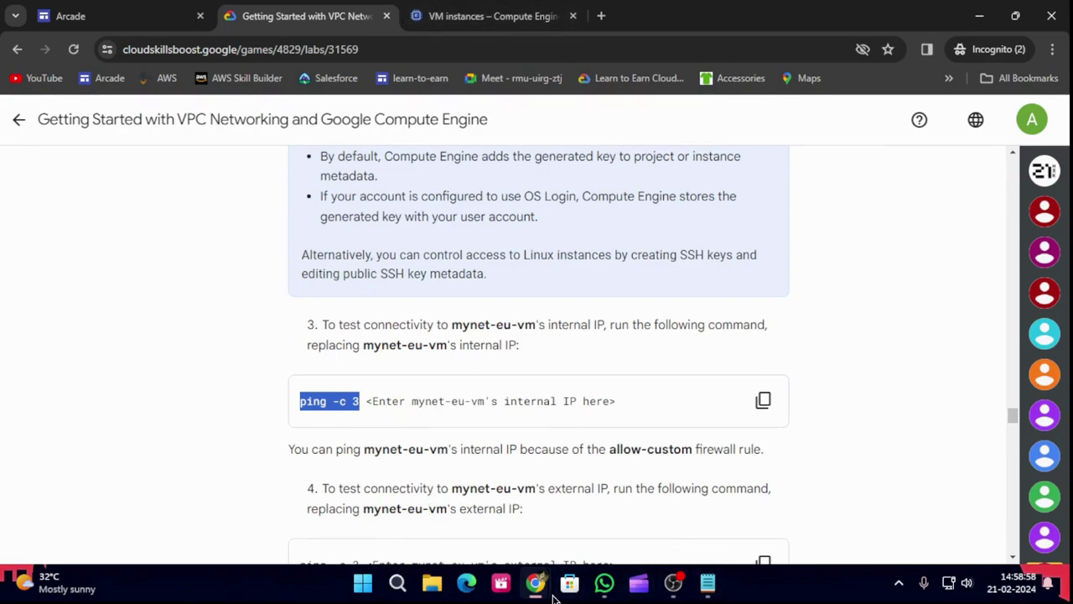
mouse_move(551, 585)
click(671, 494)
key(ctrl+v)
Copy mynet-eu-vm's internal IP from the VM instances list into the terminal command and run "ping -c 3 10.164.0.2"
click(514, 10)
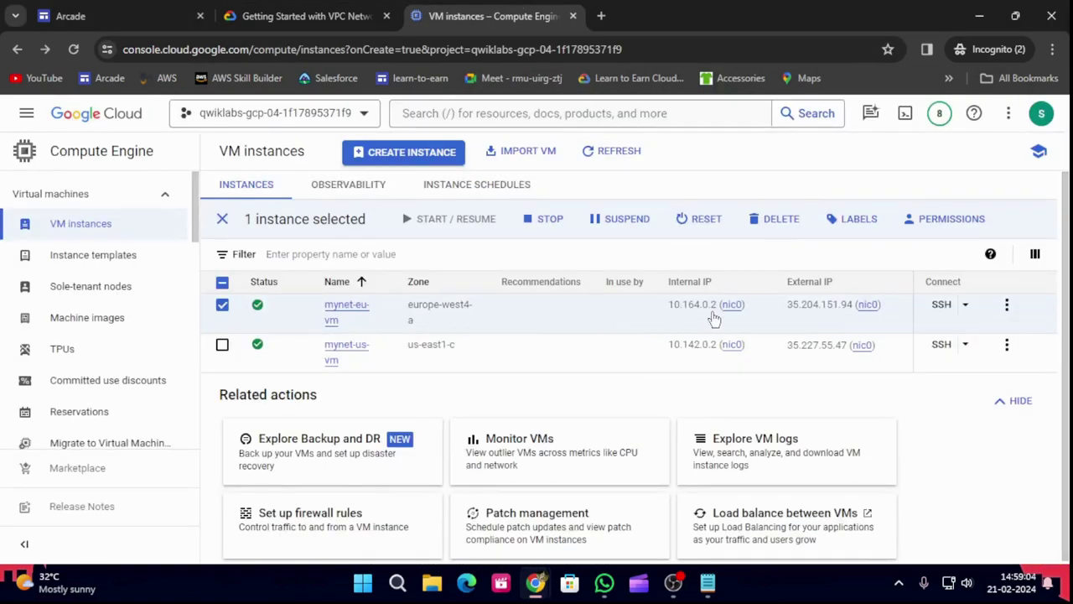
click(678, 323)
mouse_move(674, 583)
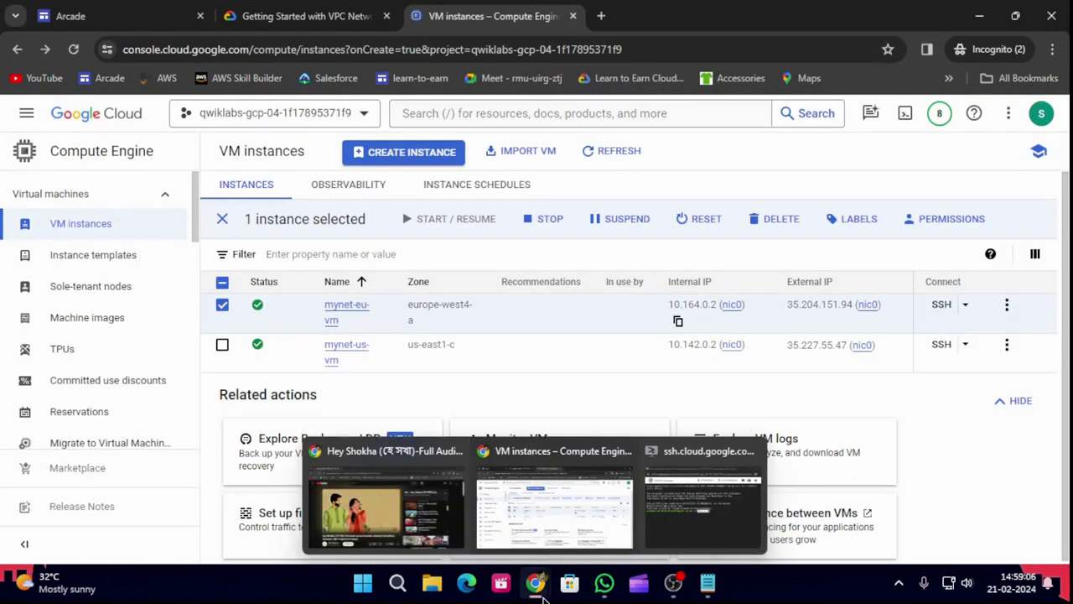
click(667, 528)
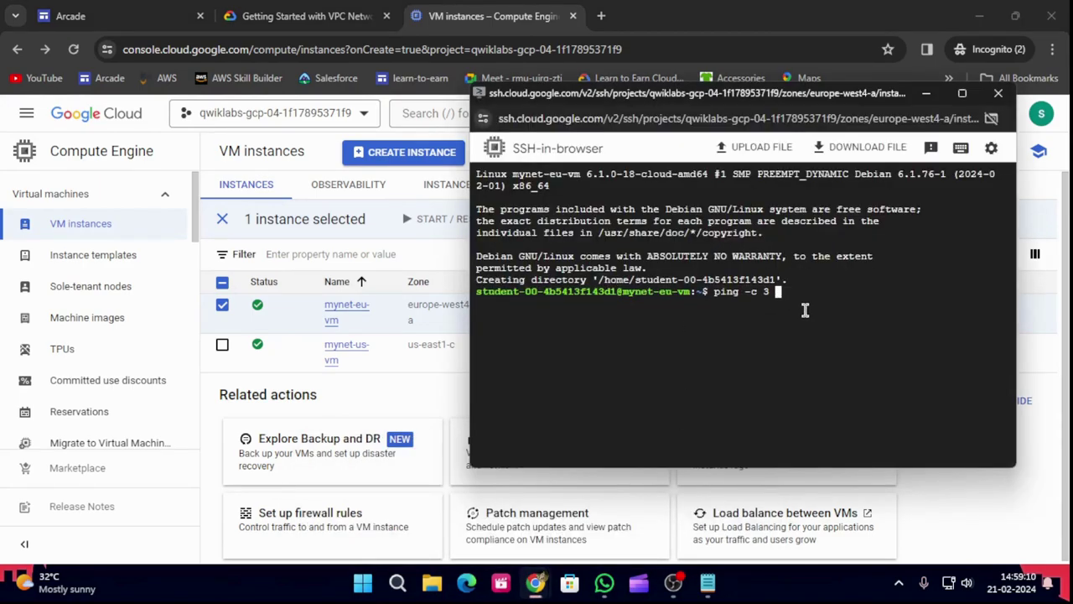
key(ctrl+v)
key(Return)
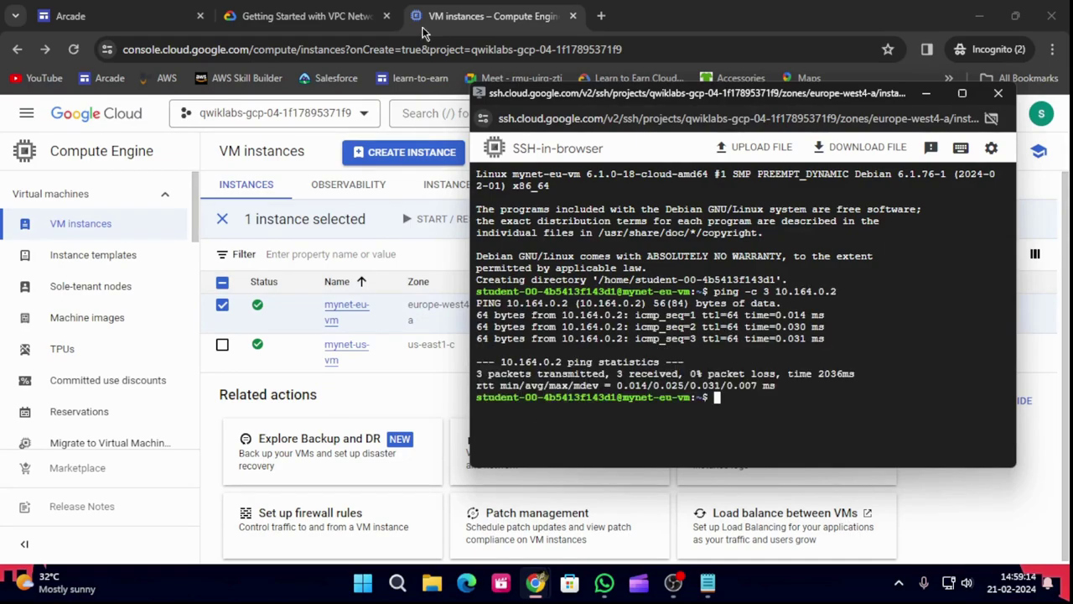
Copy "ping -c 3" from the lab's external IP test command into the SSH terminal
click(290, 8)
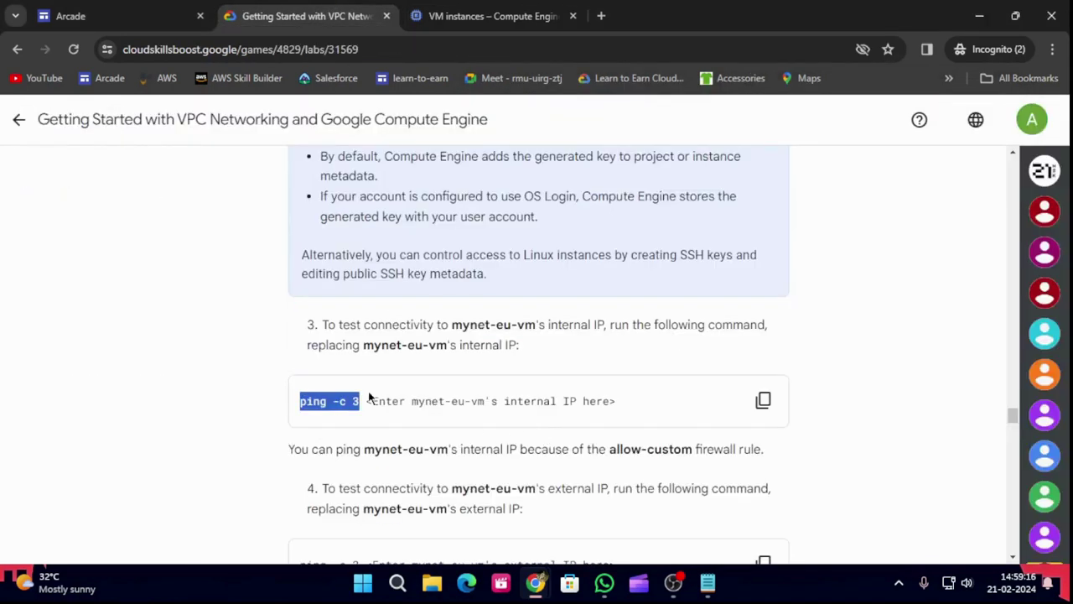
scroll(640, 419, down, 3)
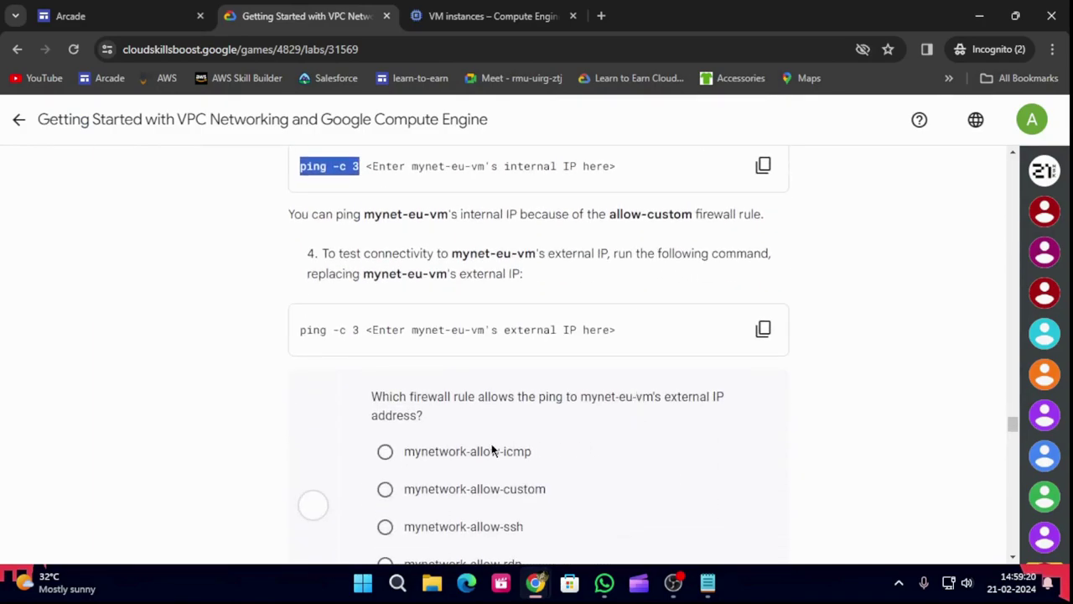
drag(363, 329, 285, 350)
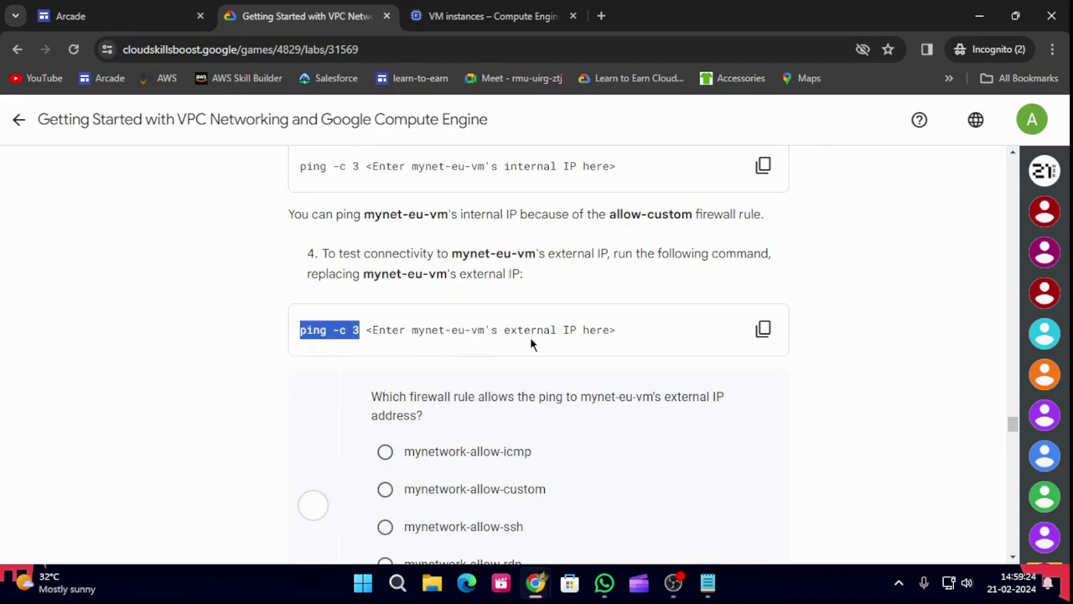
click(491, 16)
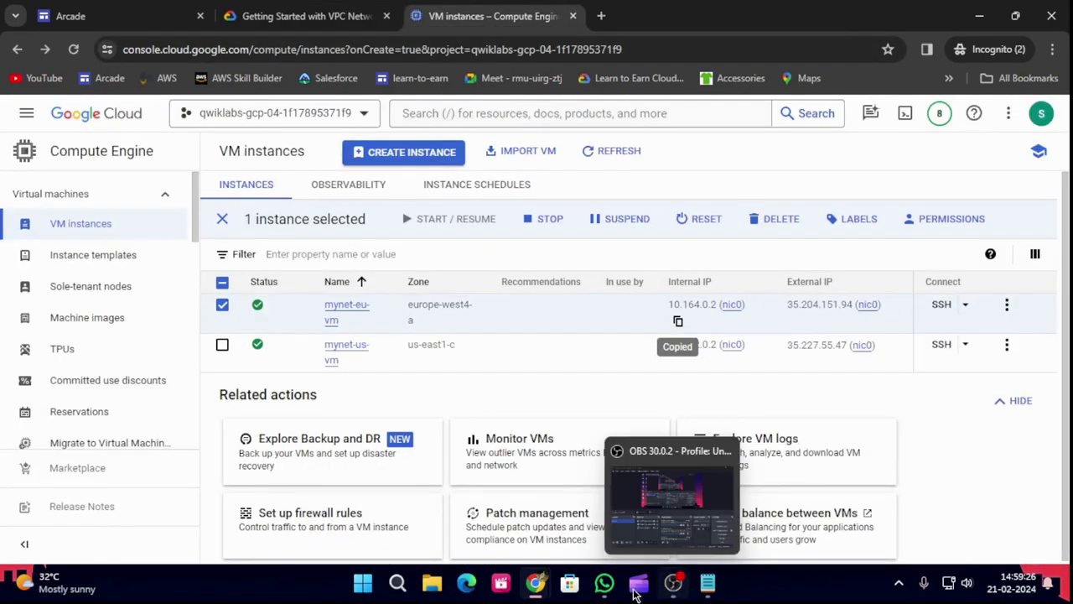
mouse_move(537, 587)
click(696, 512)
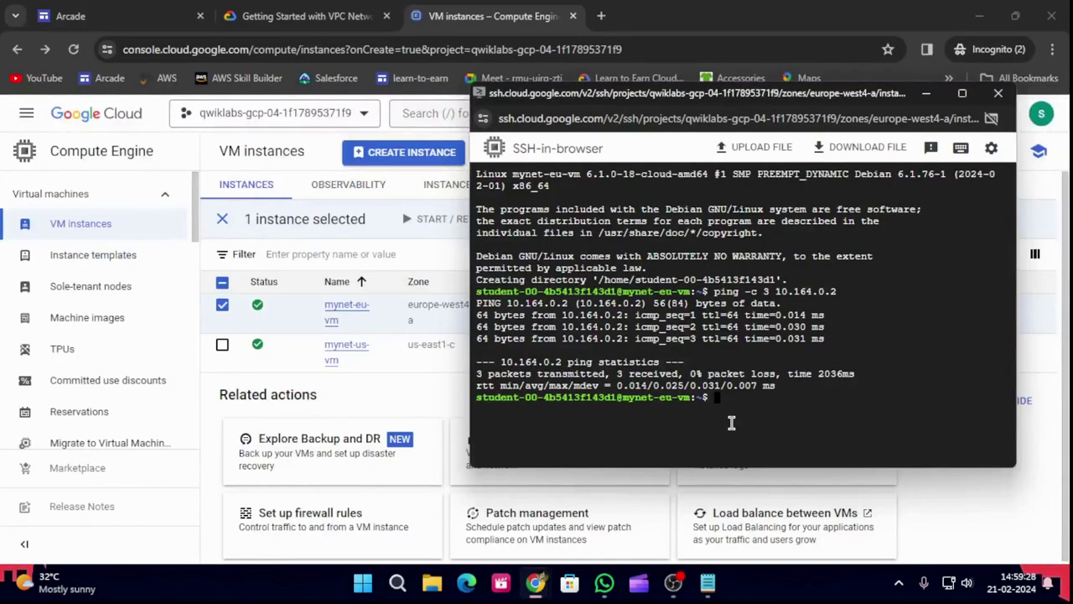
key(ctrl+v)
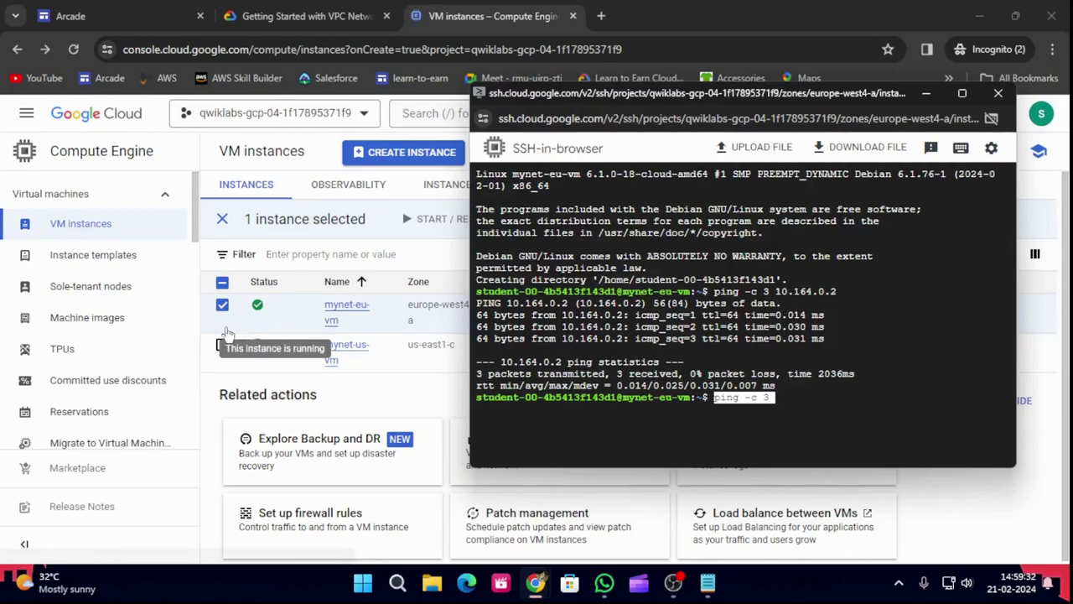
Copy mynet-eu-vm's external IP from the VM instances list into the terminal command and run "ping -c 3 35.204.151.94"
click(210, 384)
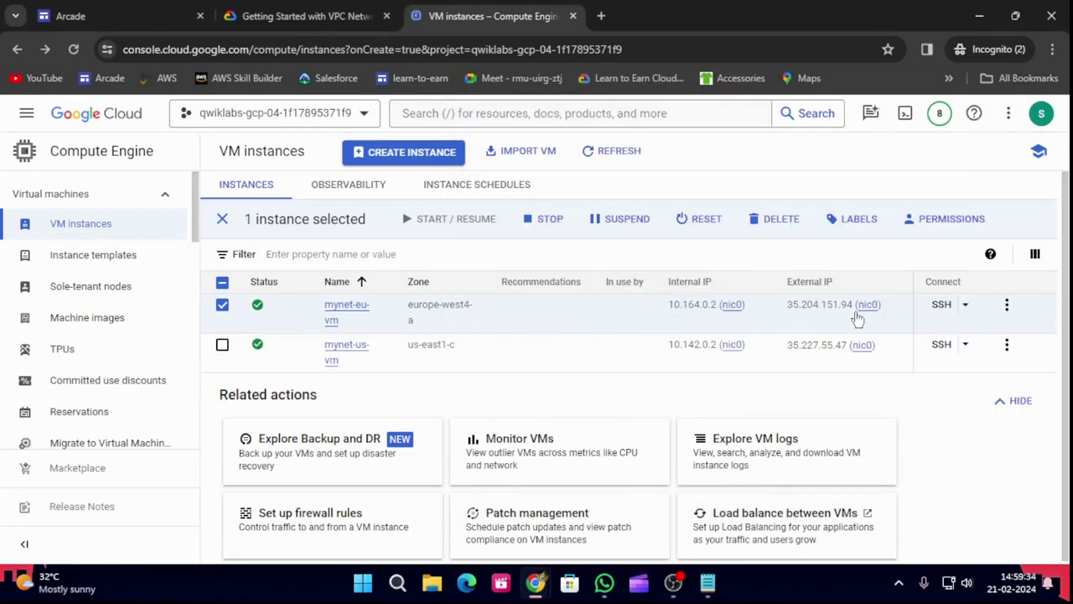
mouse_move(796, 323)
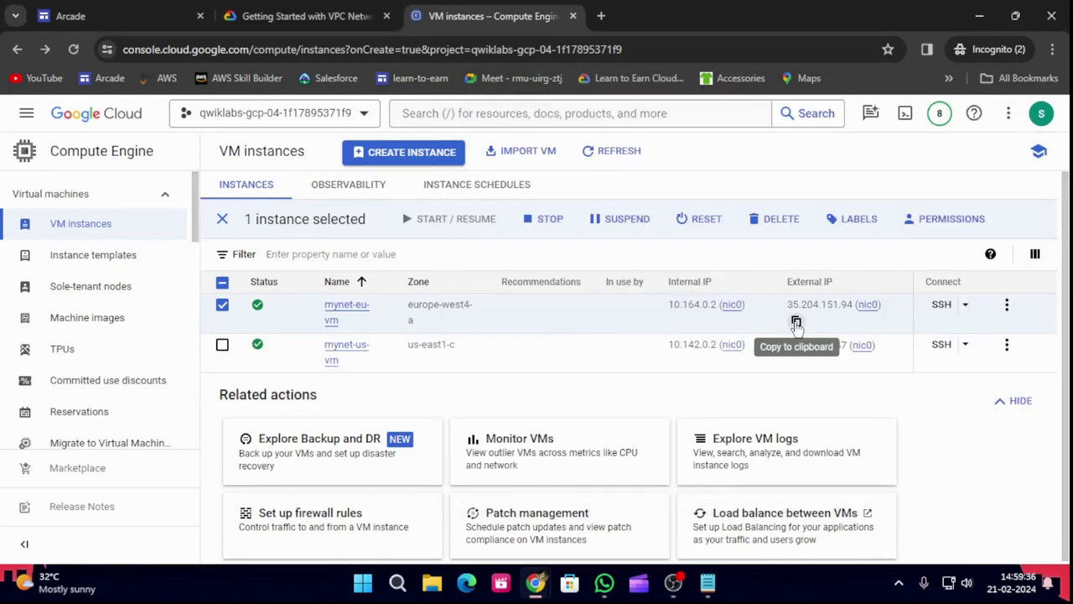
mouse_move(539, 585)
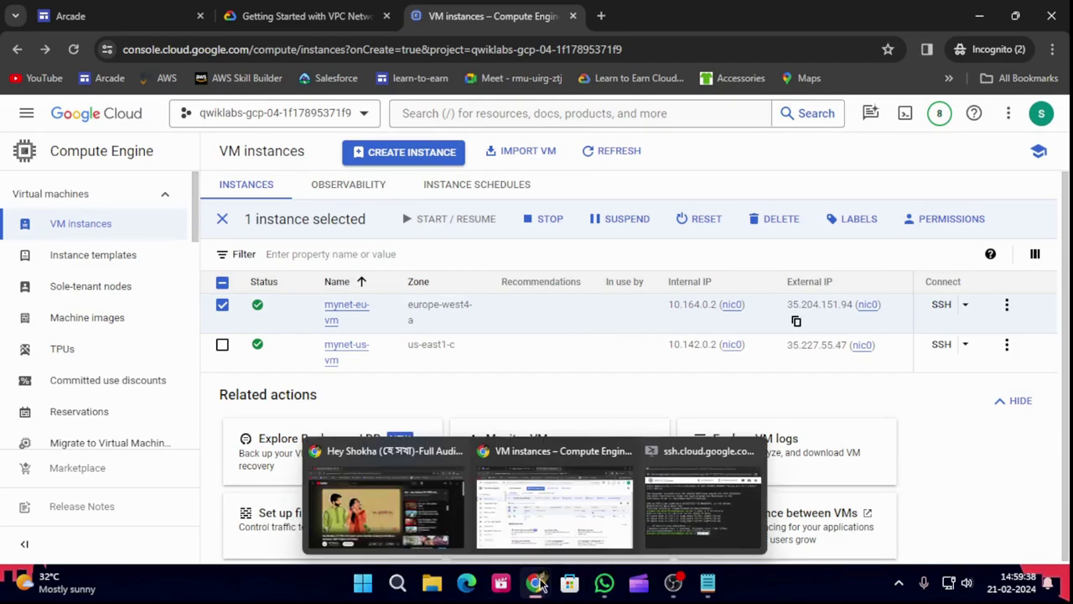
click(705, 490)
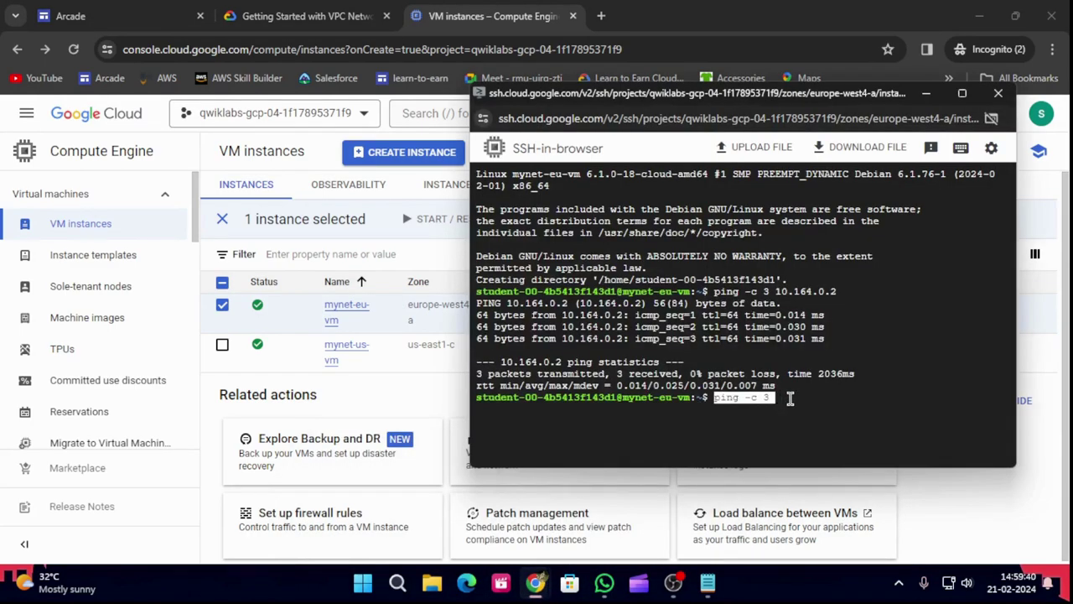
key(ctrl+v)
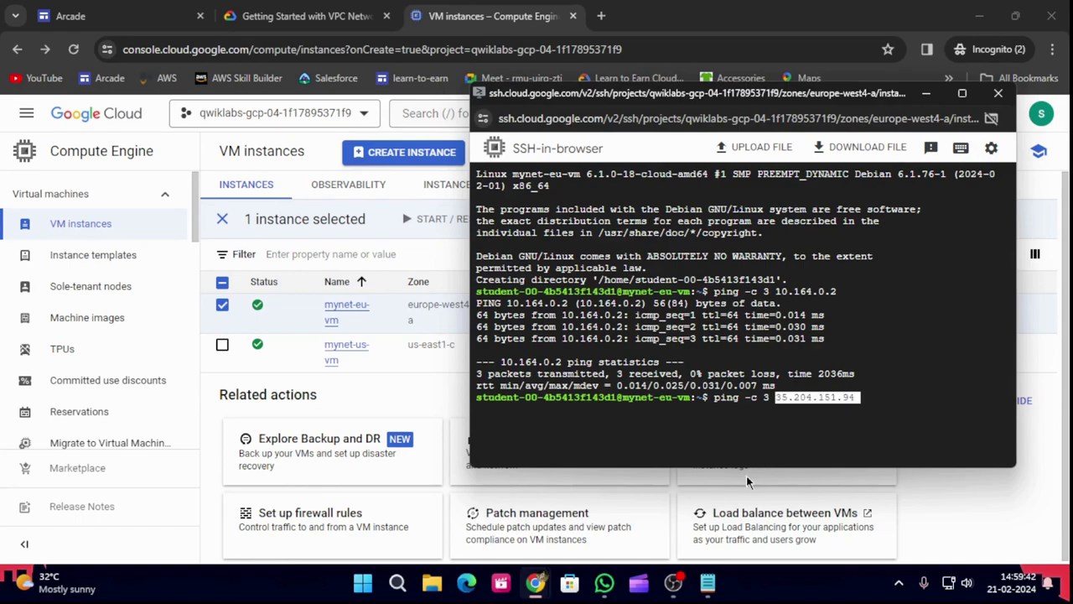
key(Return)
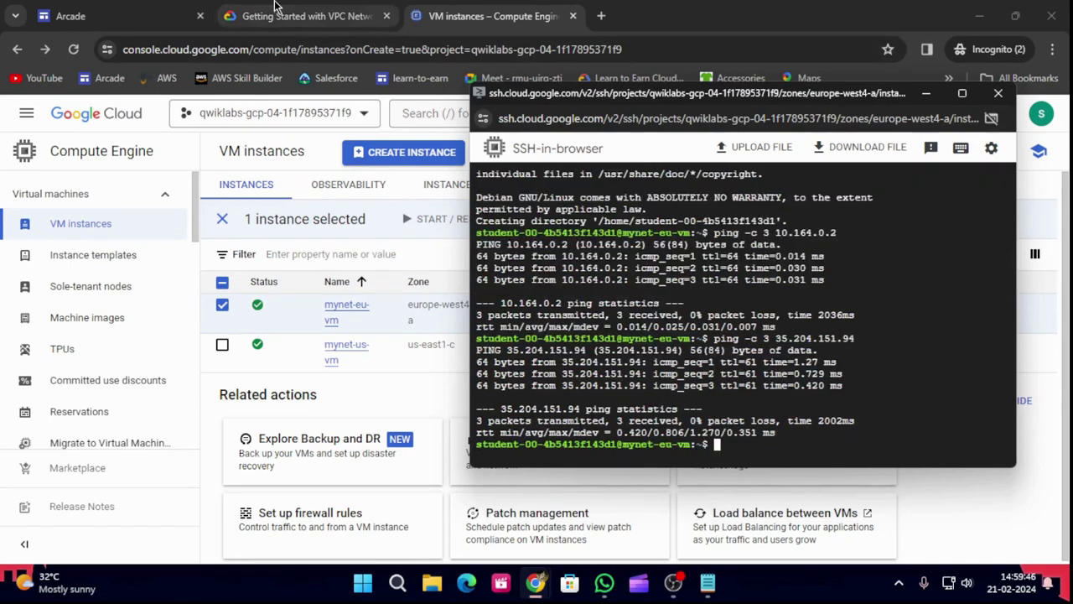
Review the ping output and submit mynetwork-allow-ssh as the lab's answer for the firewall rule allowing the external IP ping
click(313, 7)
scroll(350, 422, down, 2)
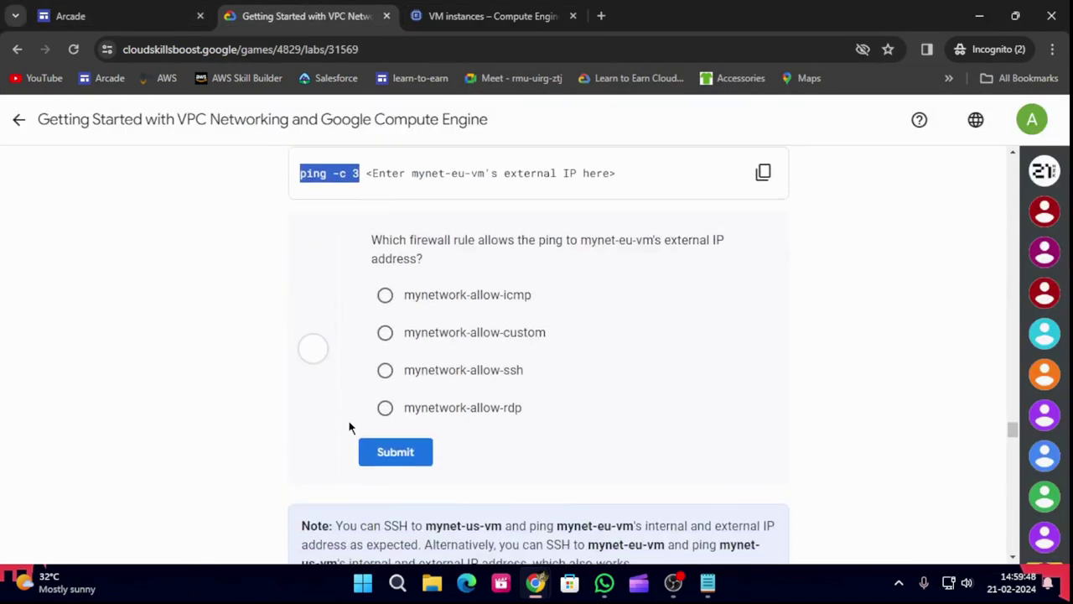
click(294, 324)
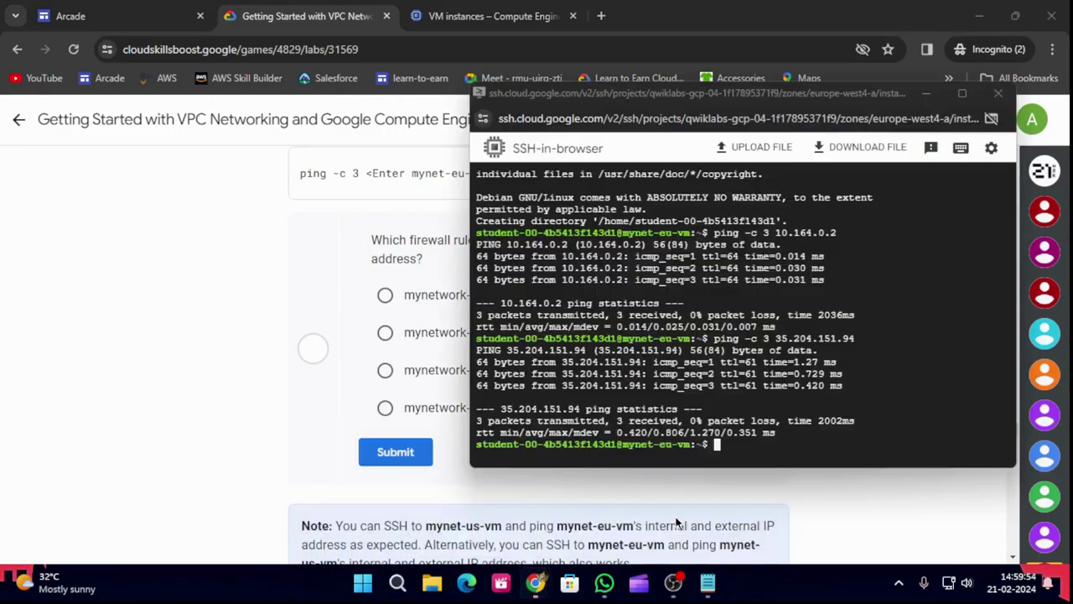
click(679, 522)
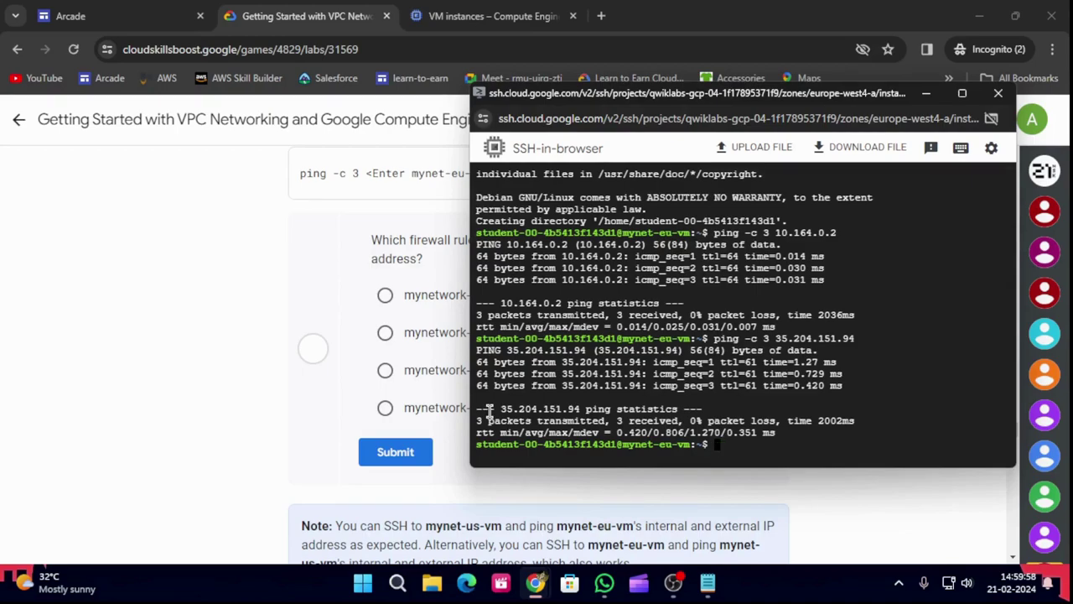
click(159, 393)
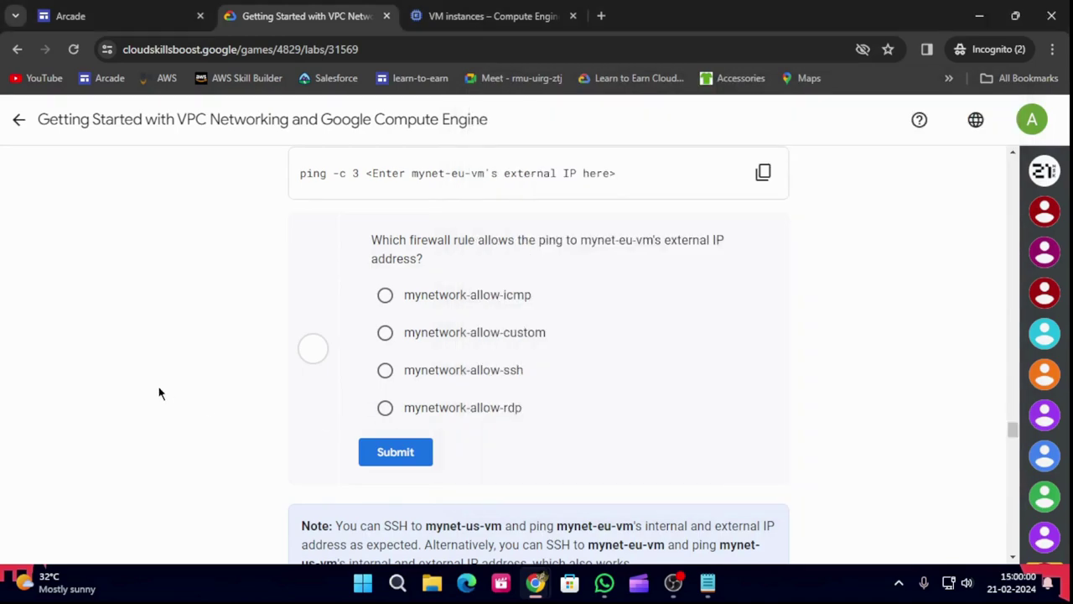
click(466, 377)
click(426, 458)
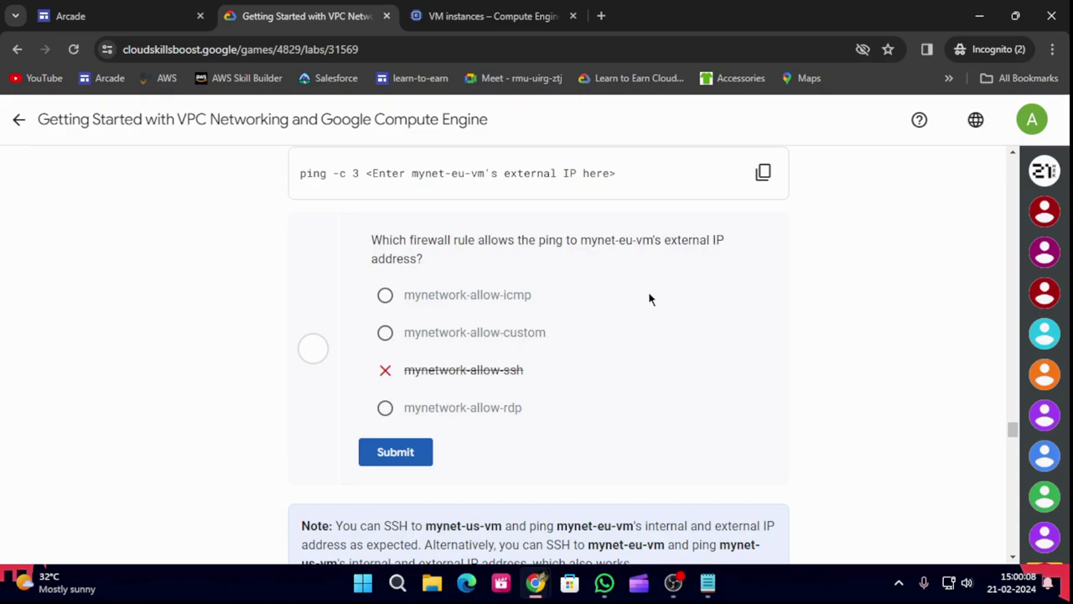
Submit mynetwork-allow-icmp as the answer to the lab's firewall rule question and go on to the section on removing the allow-icmp firewall rules
click(386, 297)
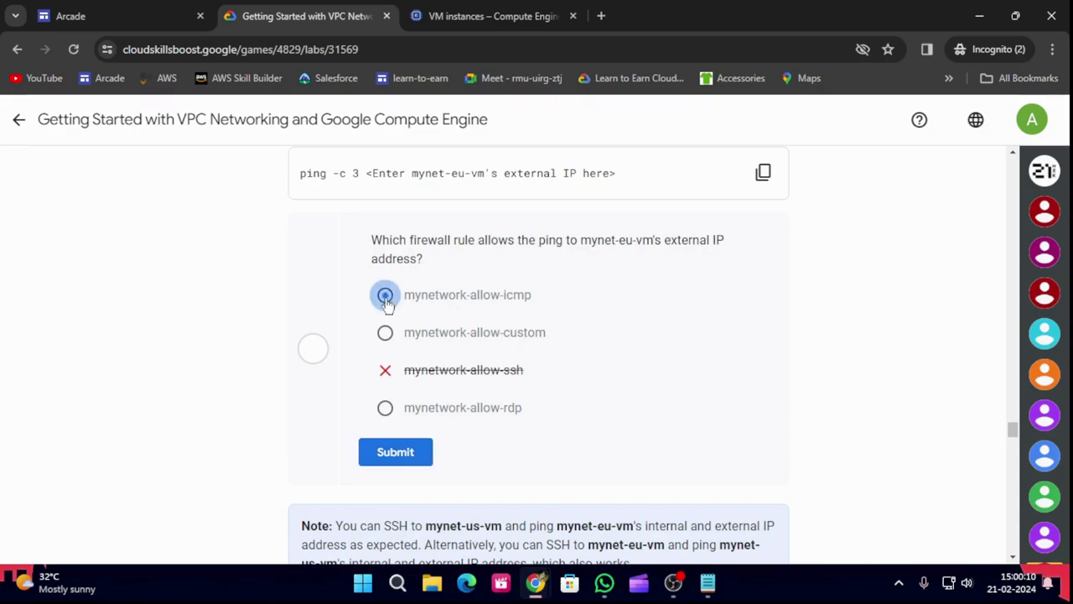
click(399, 462)
scroll(269, 457, down, 5)
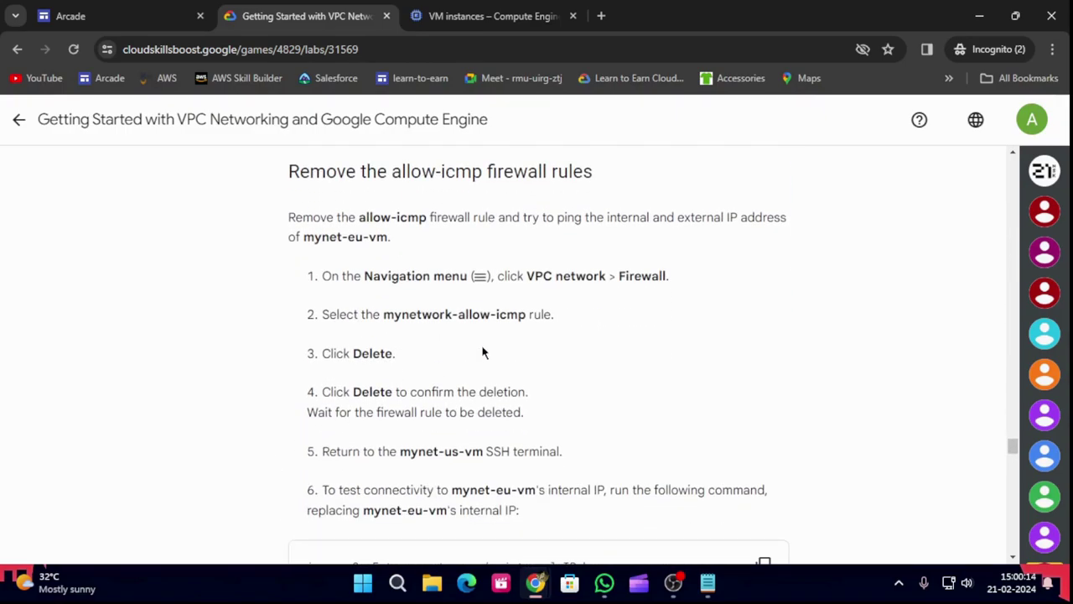
Open the project's VPC networks page and review the lab's steps for deleting the mynetwork-allow-icmp firewall rule
click(495, 16)
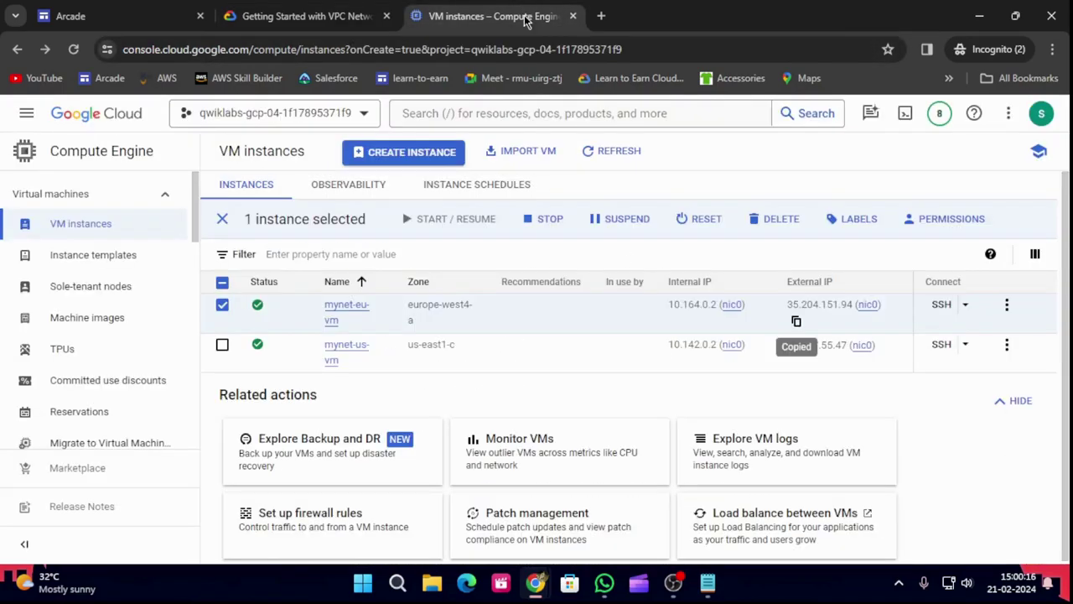
click(530, 106)
click(411, 275)
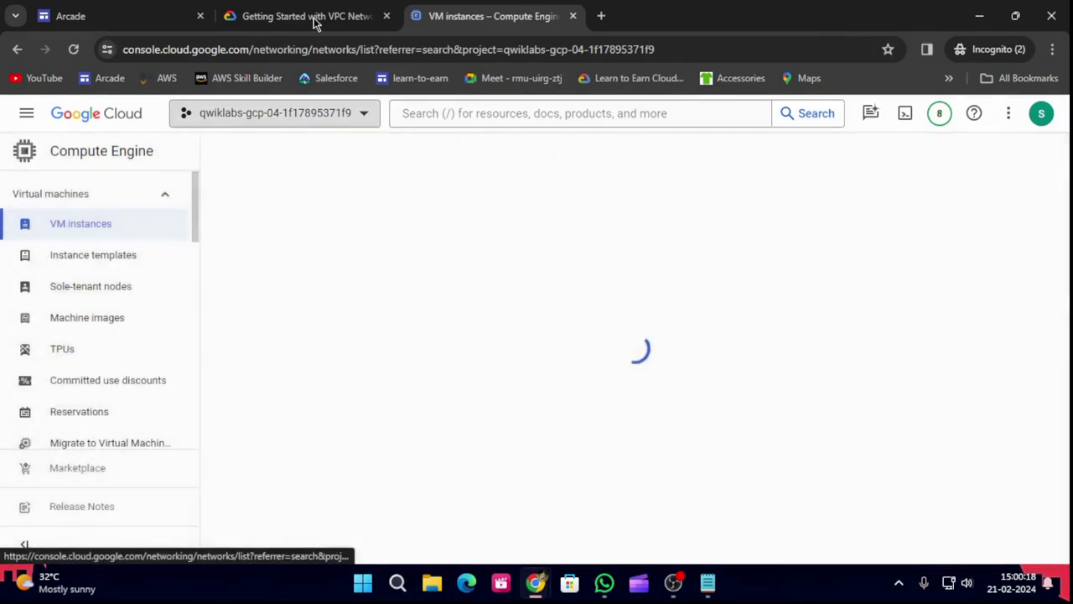
click(310, 16)
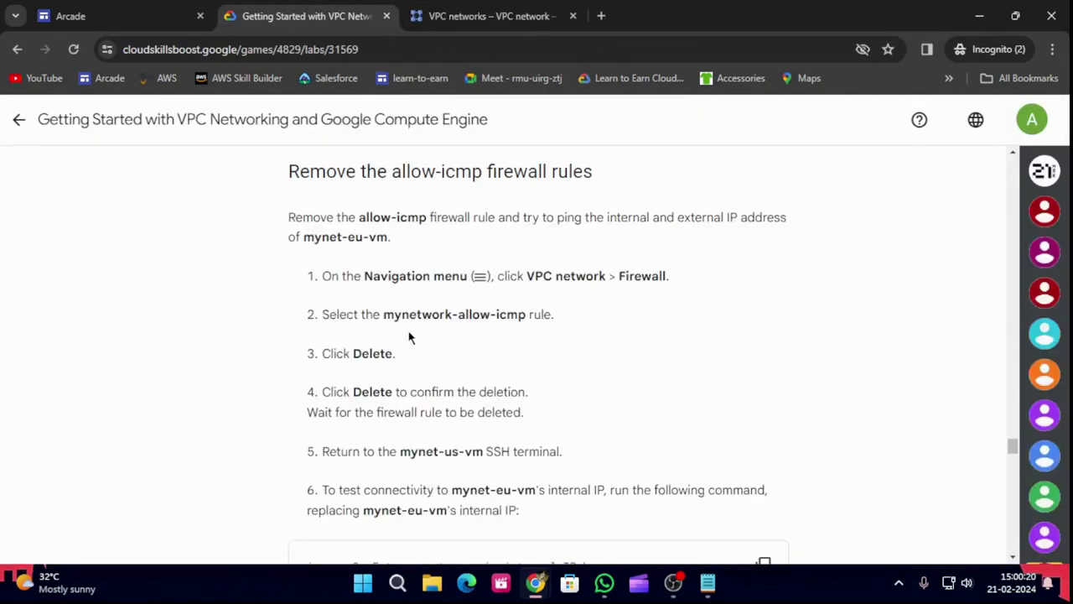
scroll(433, 359, down, 1)
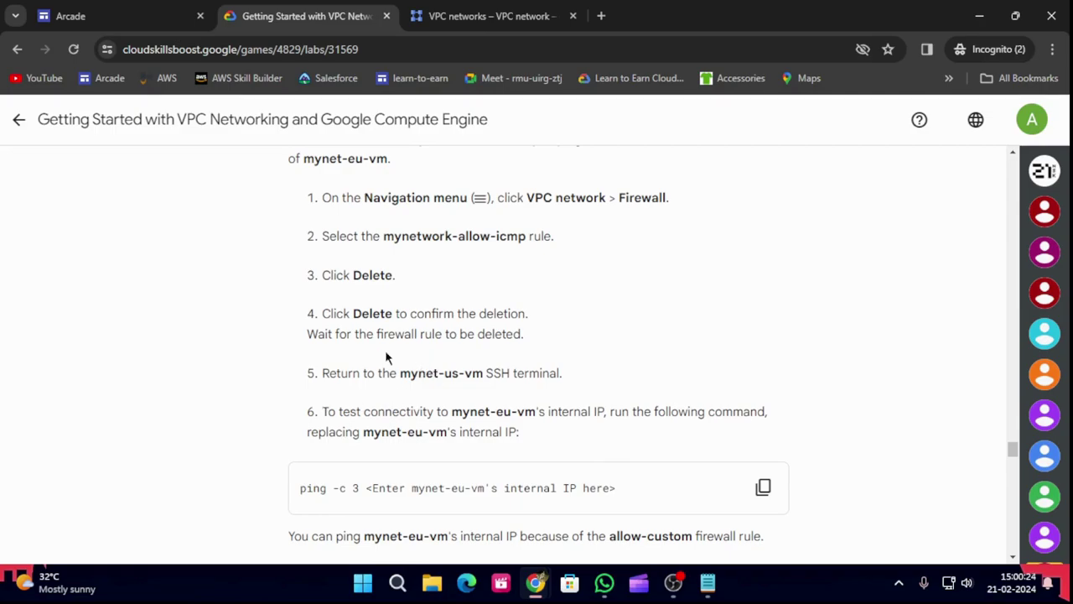
Open the project's firewall page from VPC network, dismiss the moved-page notice, and bring up the VPC firewall rules list
click(497, 16)
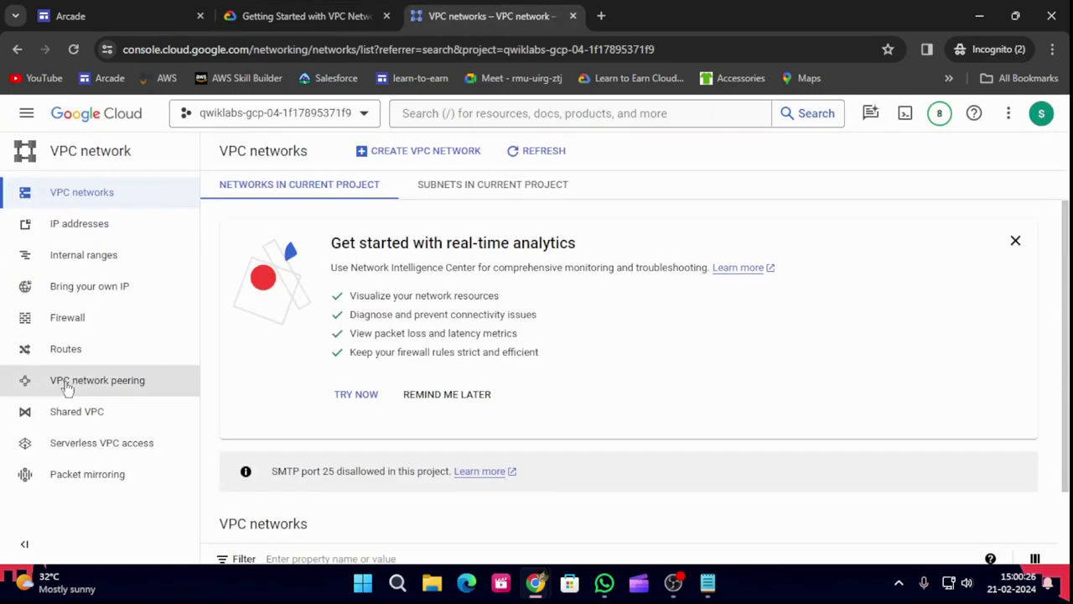
click(65, 319)
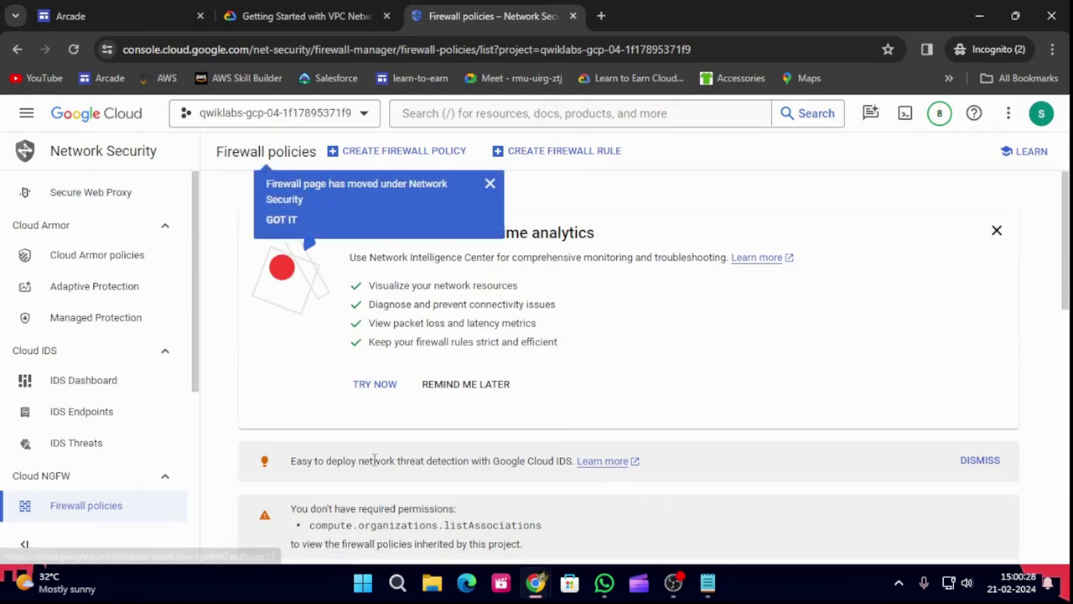
click(281, 219)
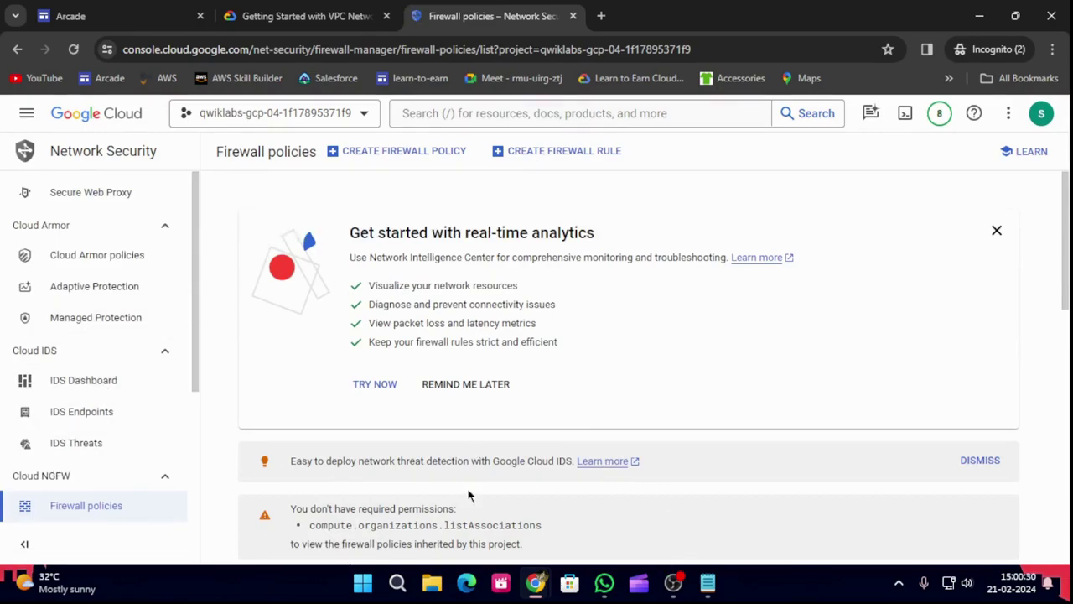
scroll(469, 485, down, 1)
scroll(117, 477, down, 2)
scroll(485, 420, down, 5)
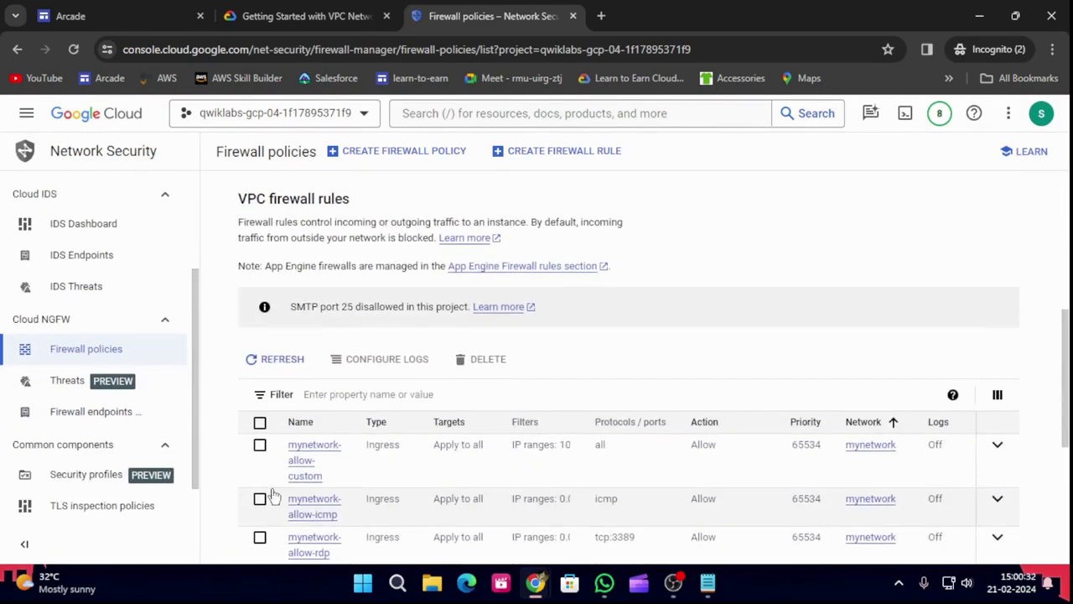
Check the rule name in the lab instructions and delete the mynetwork-allow-icmp firewall rule, confirming the deletion
click(322, 26)
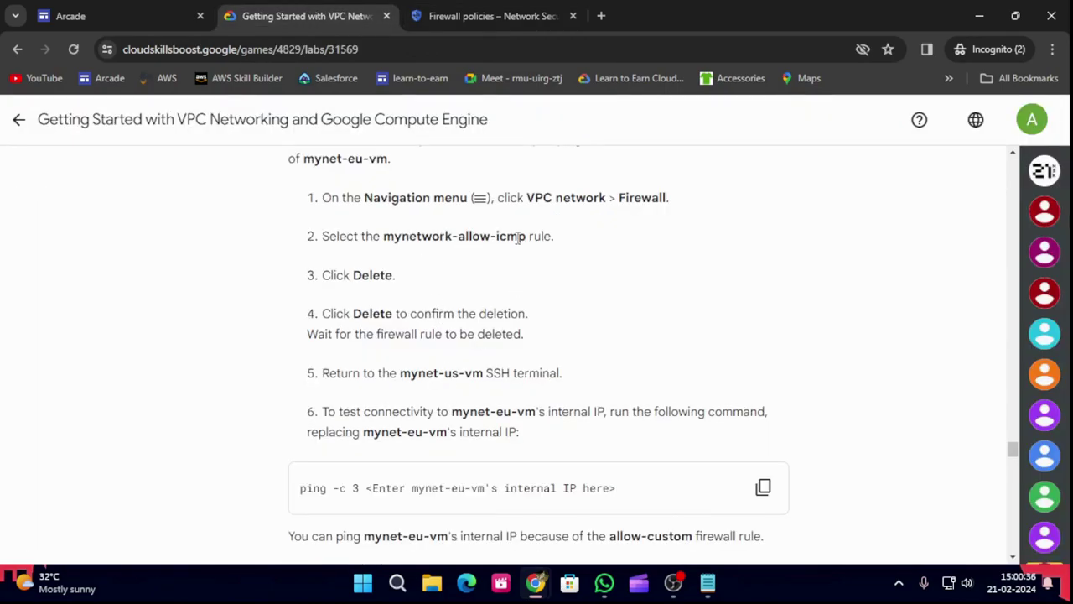
click(494, 16)
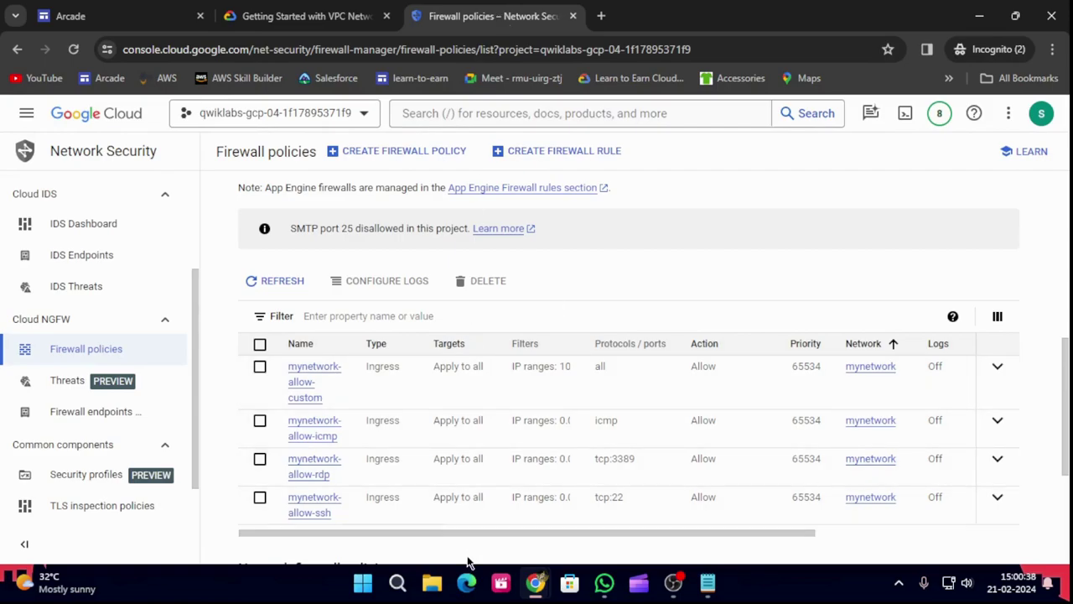
click(260, 422)
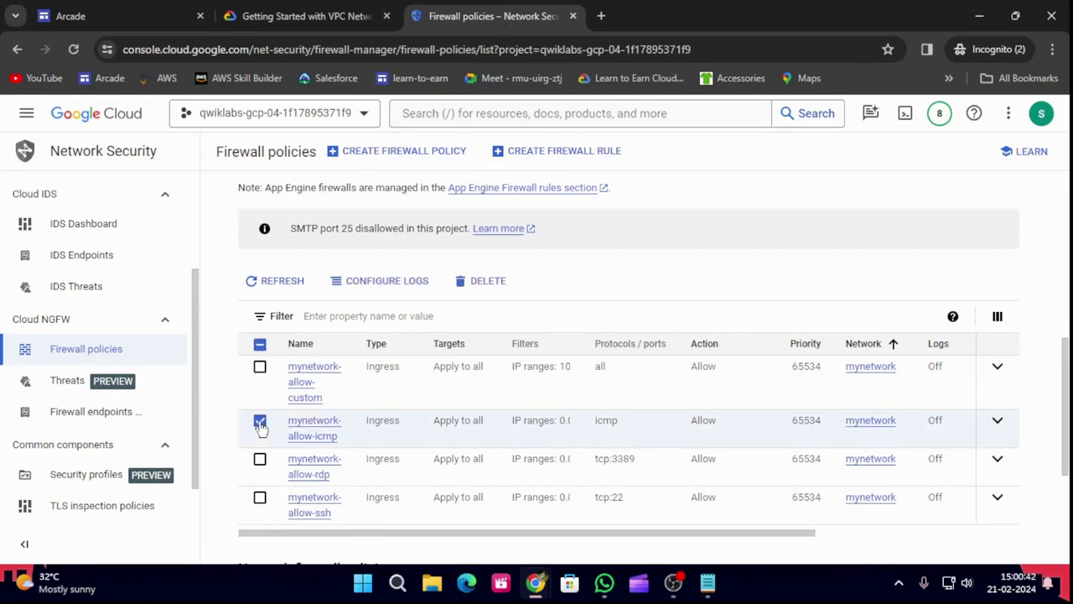
click(306, 16)
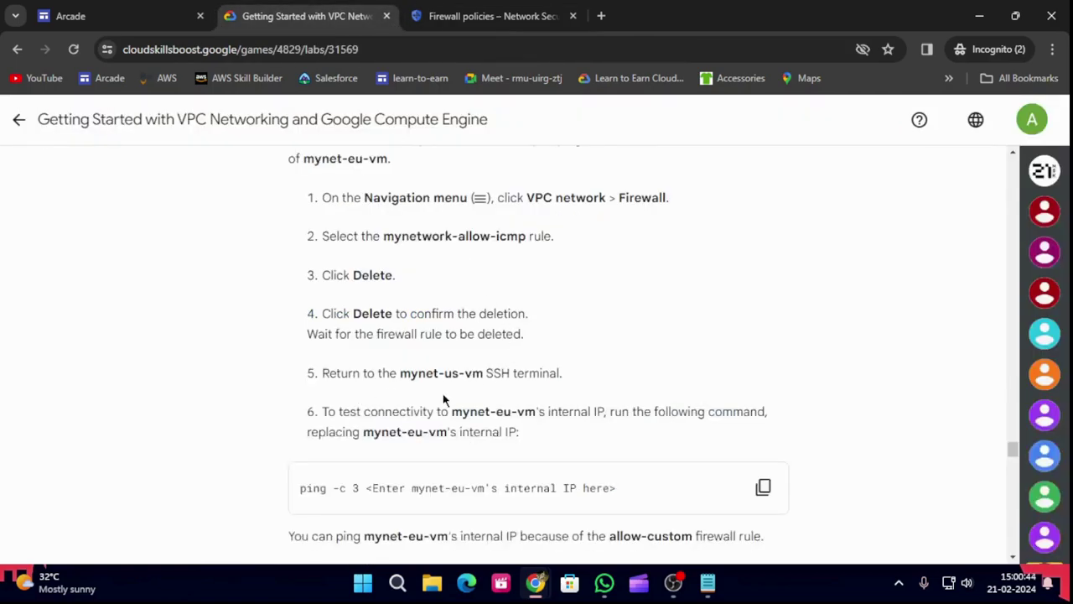
click(493, 16)
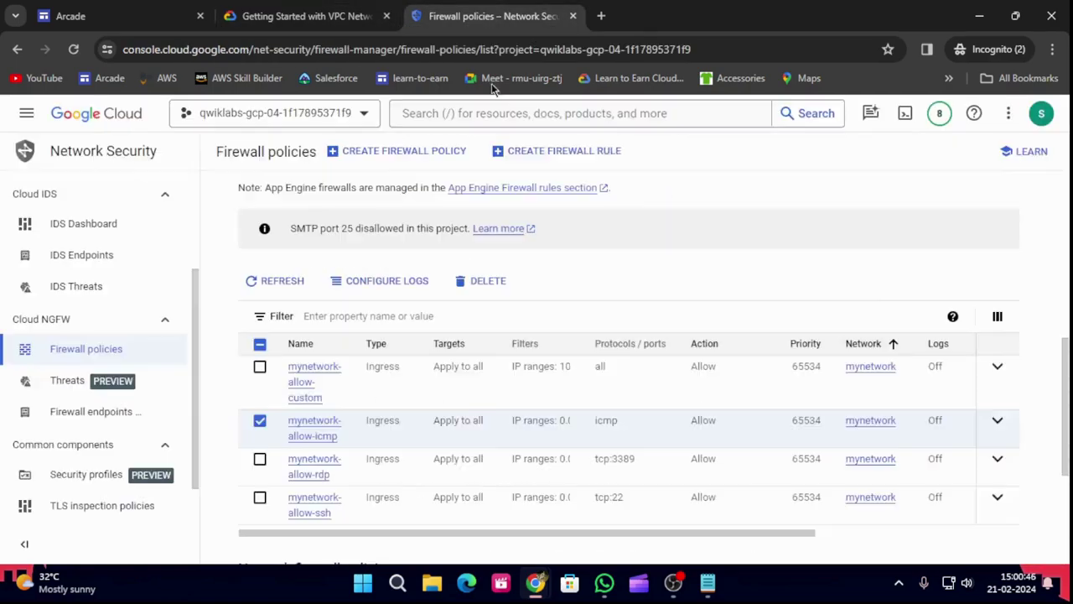
click(470, 282)
click(660, 377)
Review the lab's instructions for retesting mynet-eu-vm's internal and external IPs and switch to the open SSH terminal
click(306, 15)
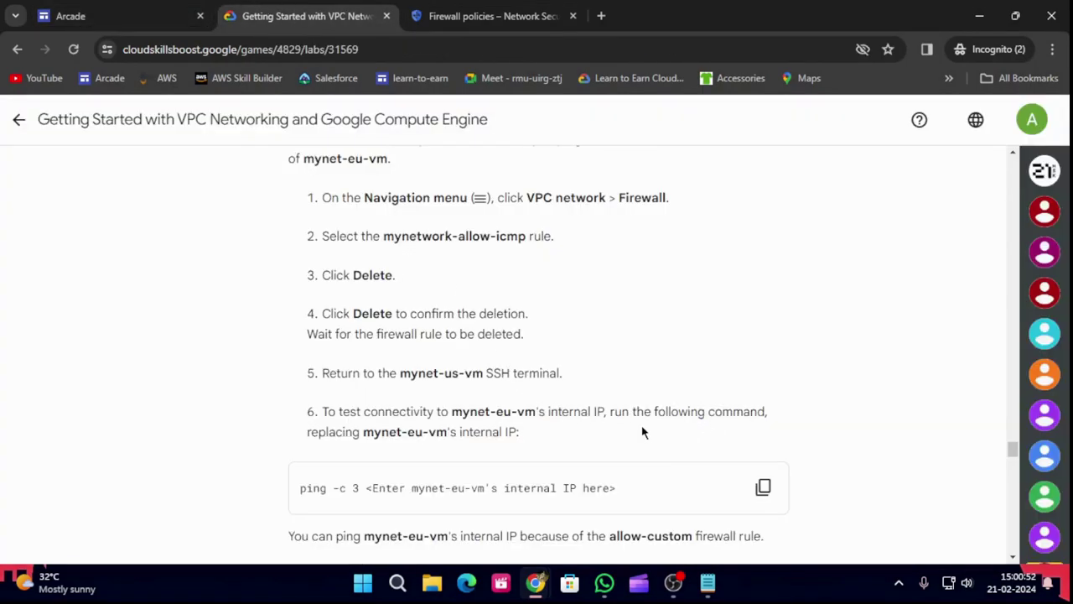
scroll(506, 453, down, 2)
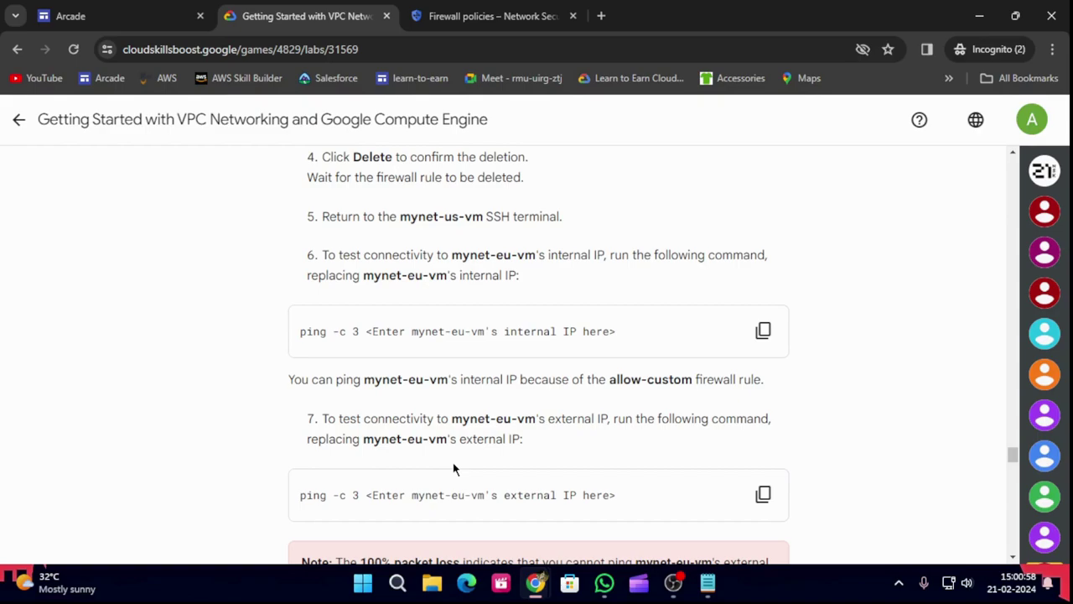
mouse_move(539, 589)
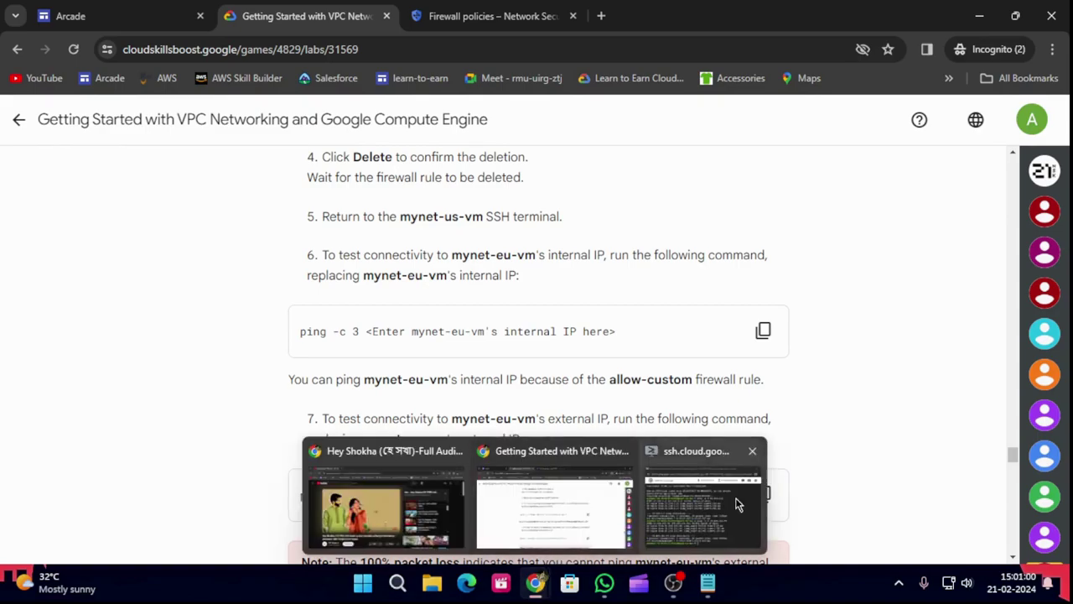
click(695, 503)
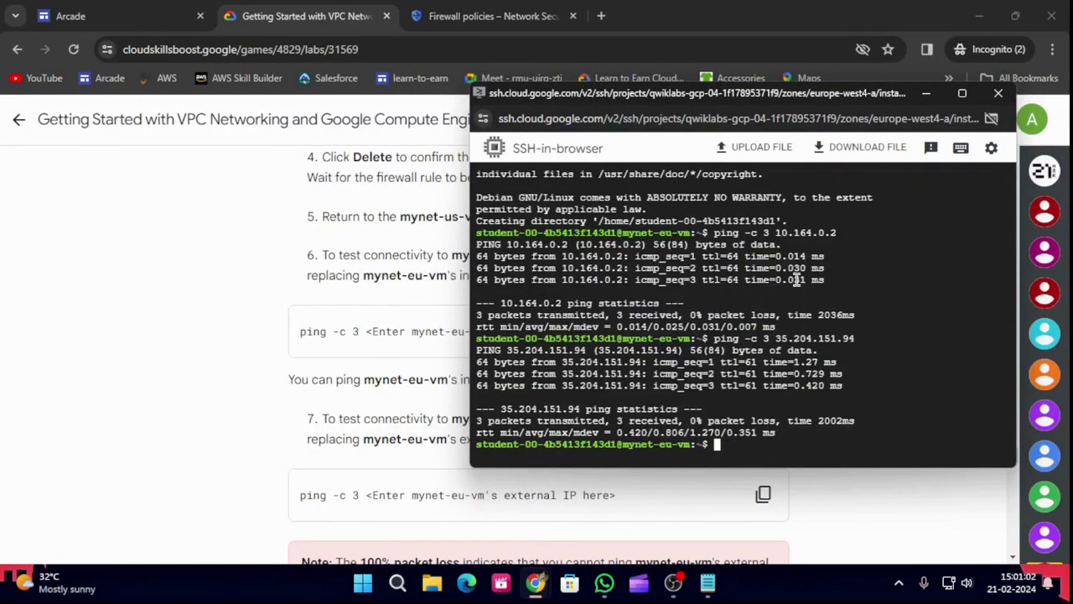
Copy the internal IP 10.164.0.2 from the SSH terminal into a Notepad note
drag(776, 232, 837, 233)
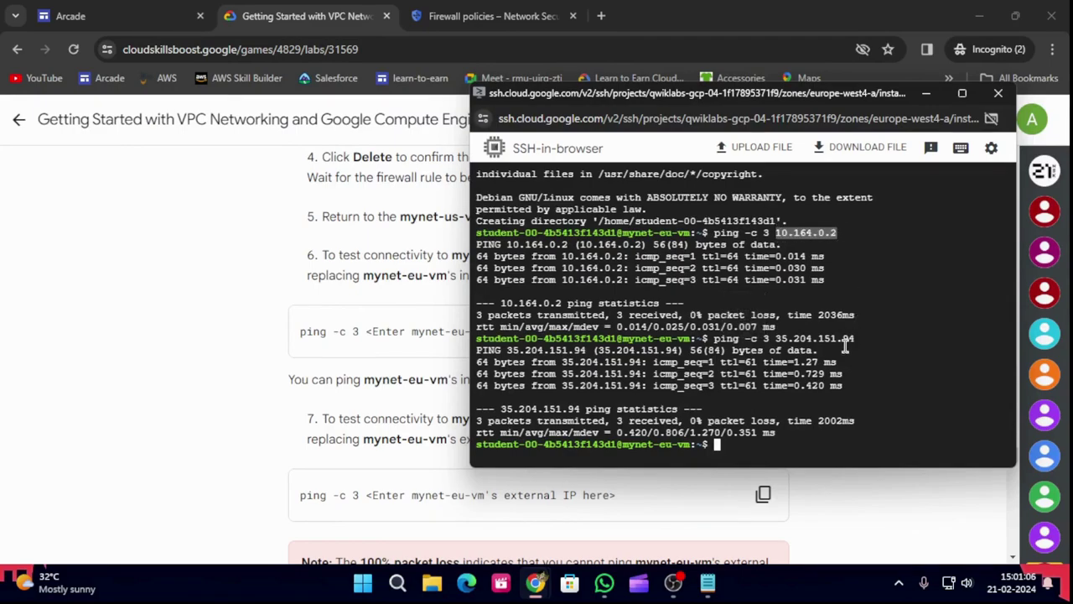
key(ctrl+c)
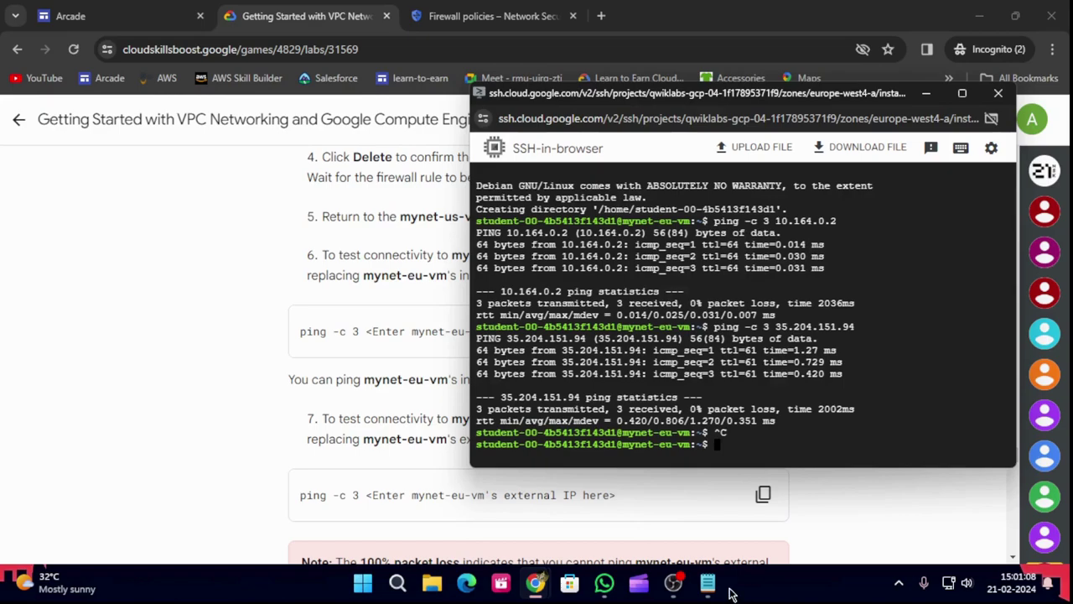
click(708, 583)
key(ctrl+v)
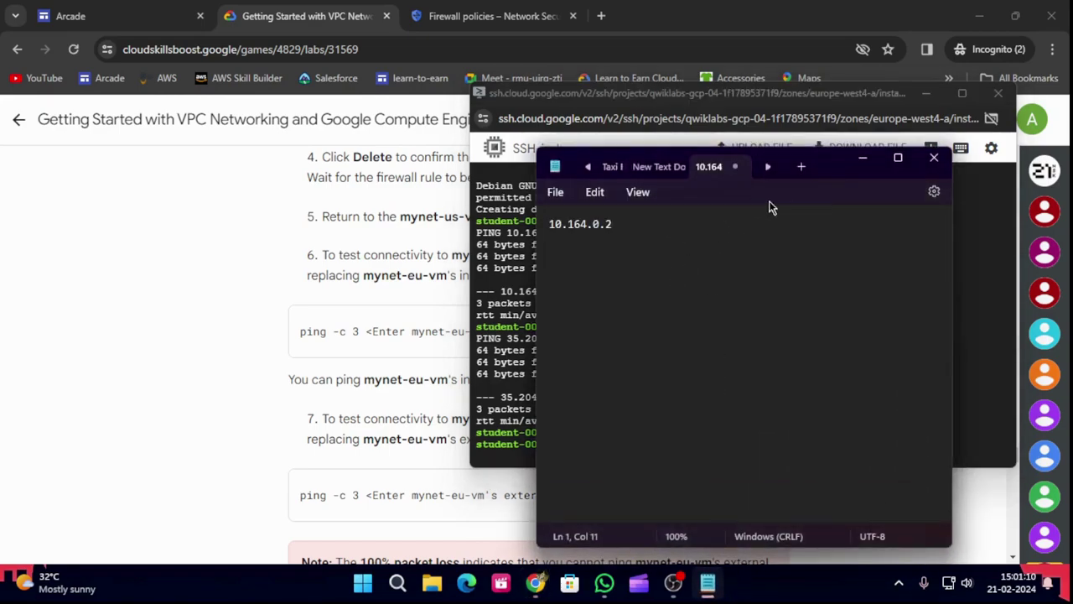
click(863, 158)
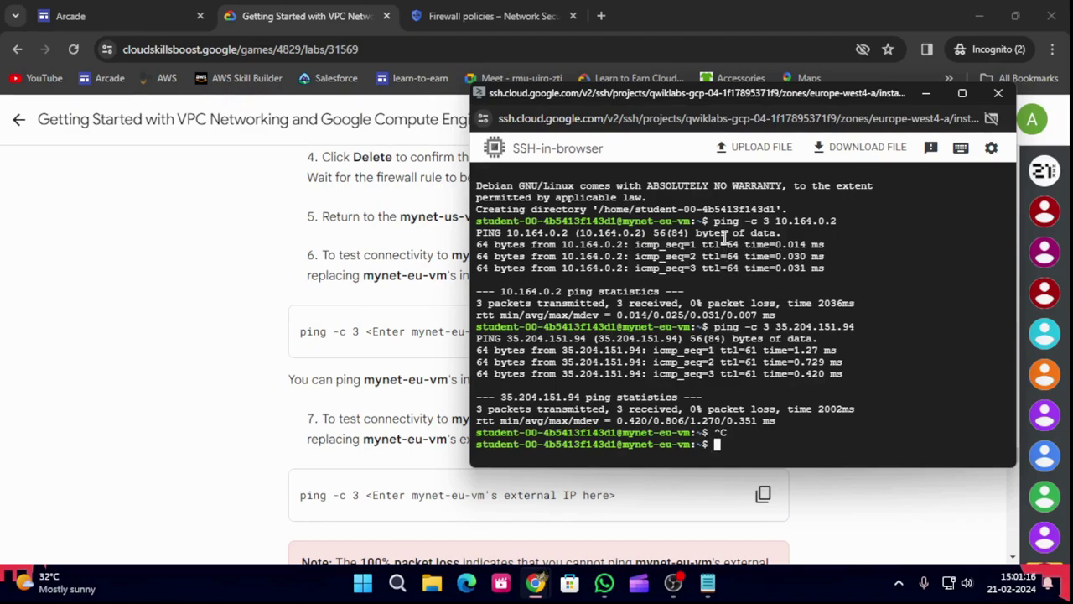
Replace the Notepad note's text with the full command "ping -c 3 10.164.0.2" copied from the SSH terminal
drag(714, 221, 843, 220)
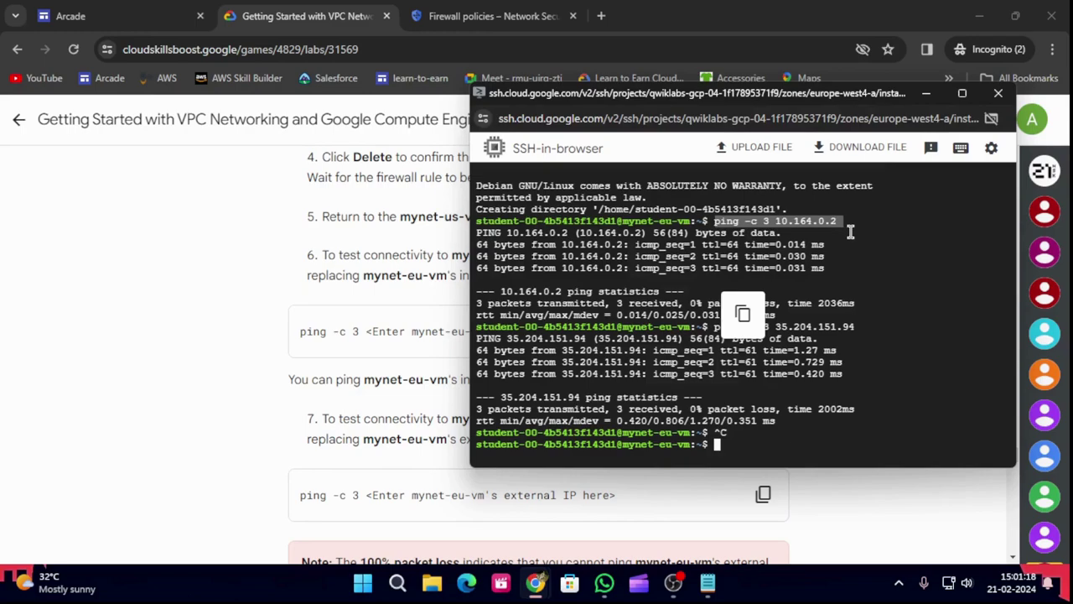
click(696, 581)
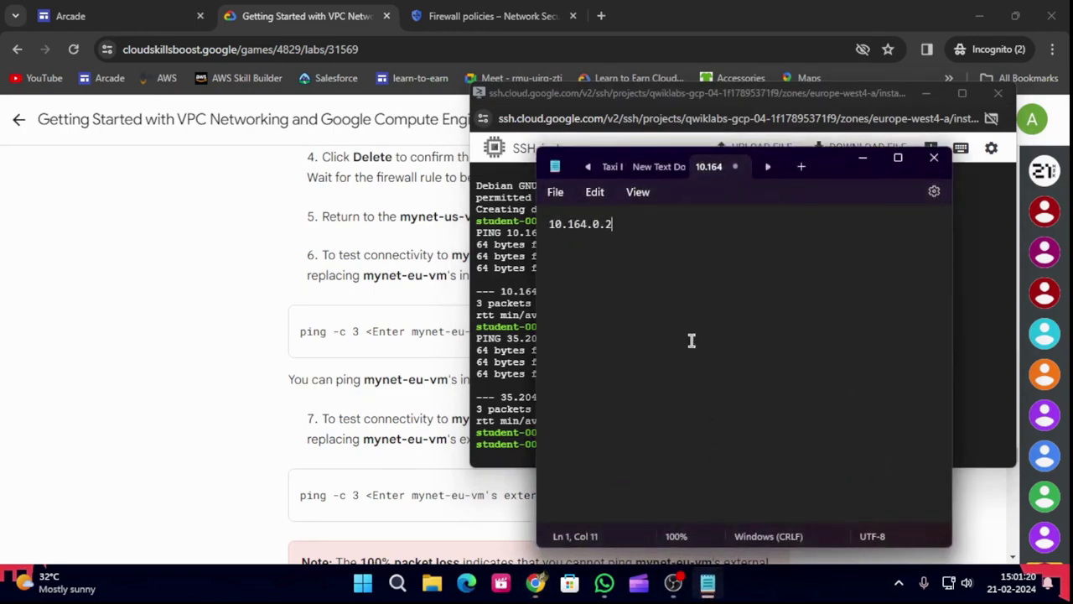
key(BackSpace)
key(BackSpace)
key(BackSpace)
key(BackSpace)
key(BackSpace)
key(BackSpace)
key(BackSpace)
key(BackSpace)
key(BackSpace)
key(BackSpace)
key(ctrl+v)
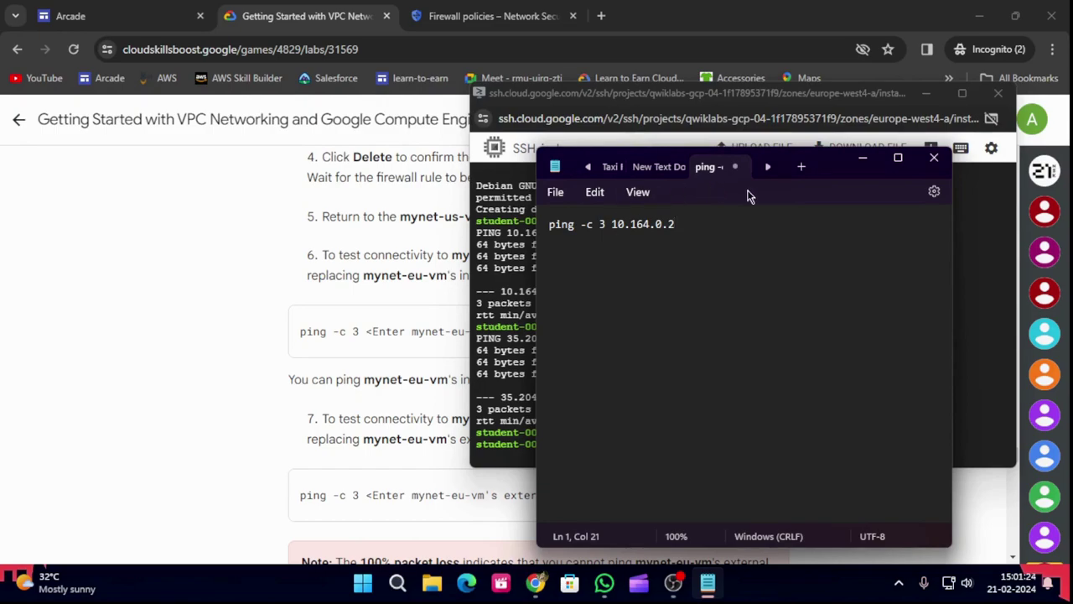
click(863, 157)
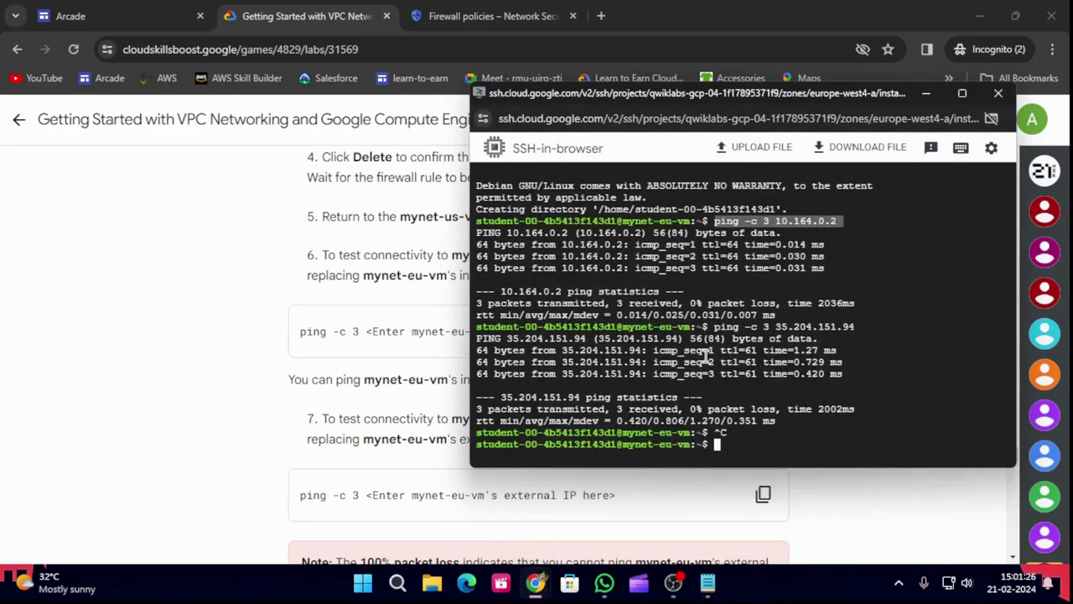
Add the command "ping -c 3 35.204.151.94" from the SSH terminal as a second line in the Notepad note
drag(713, 326, 862, 326)
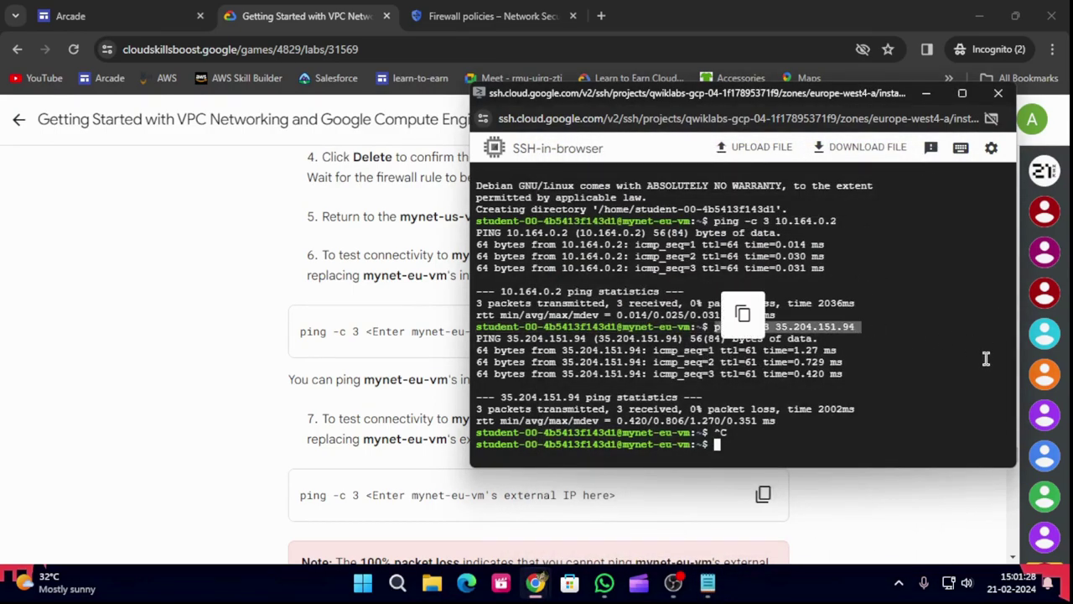
click(707, 582)
key(Return)
key(ctrl+v)
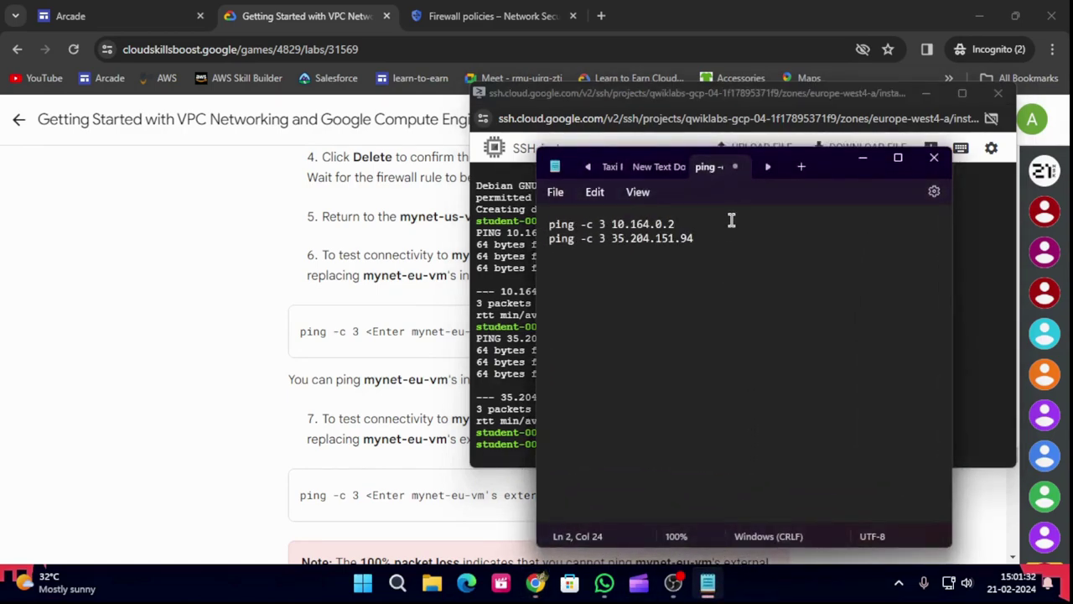
click(863, 158)
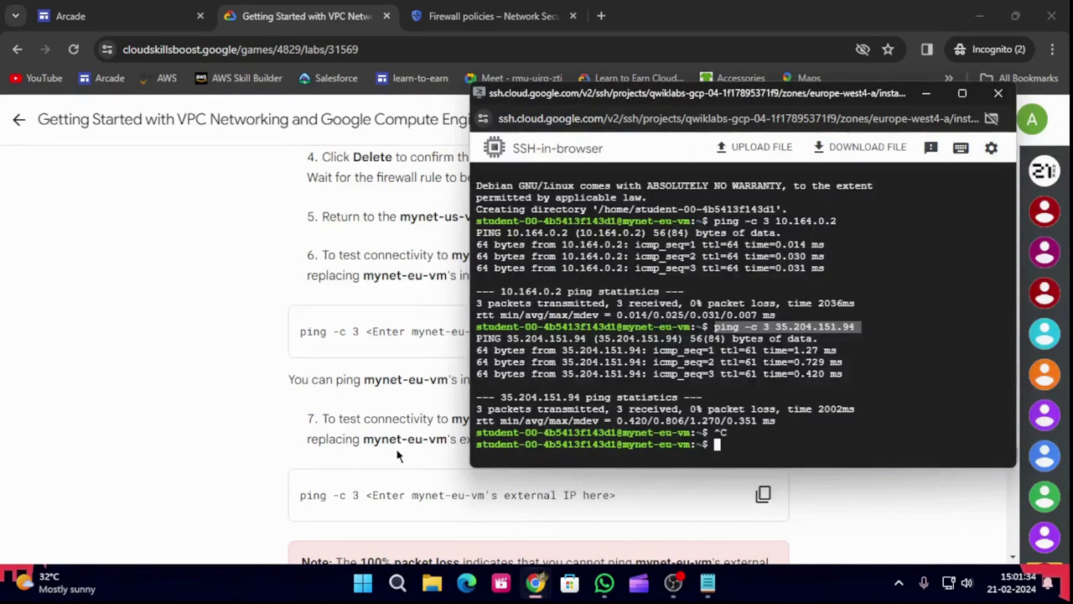
Read the lab's packet loss note and rerun "ping -c 3 10.164.0.2" in the SSH terminal to test the internal IP
click(268, 381)
scroll(375, 485, down, 2)
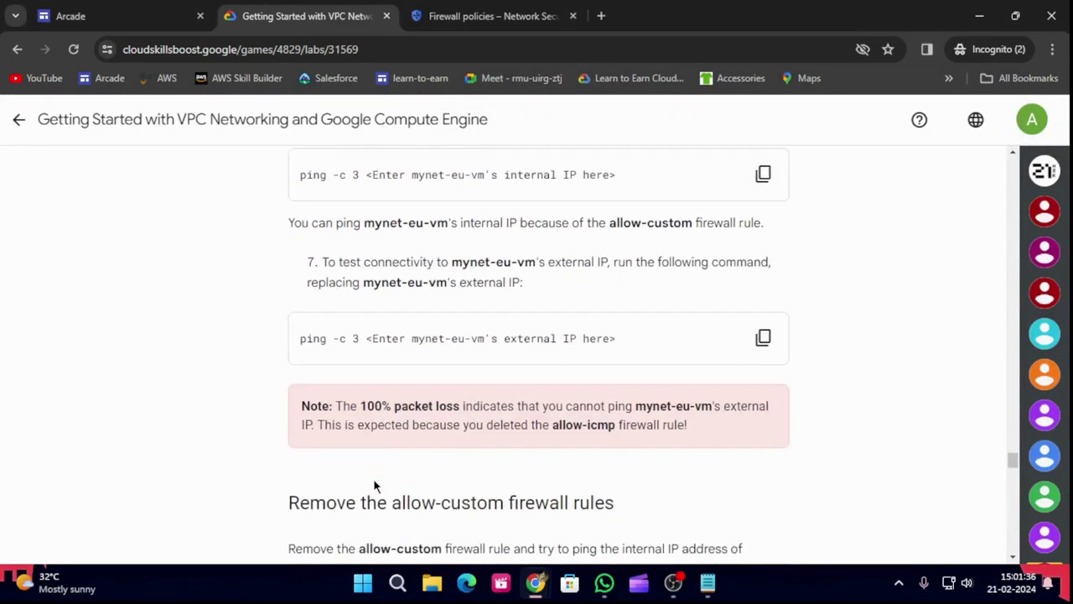
scroll(373, 482, down, 2)
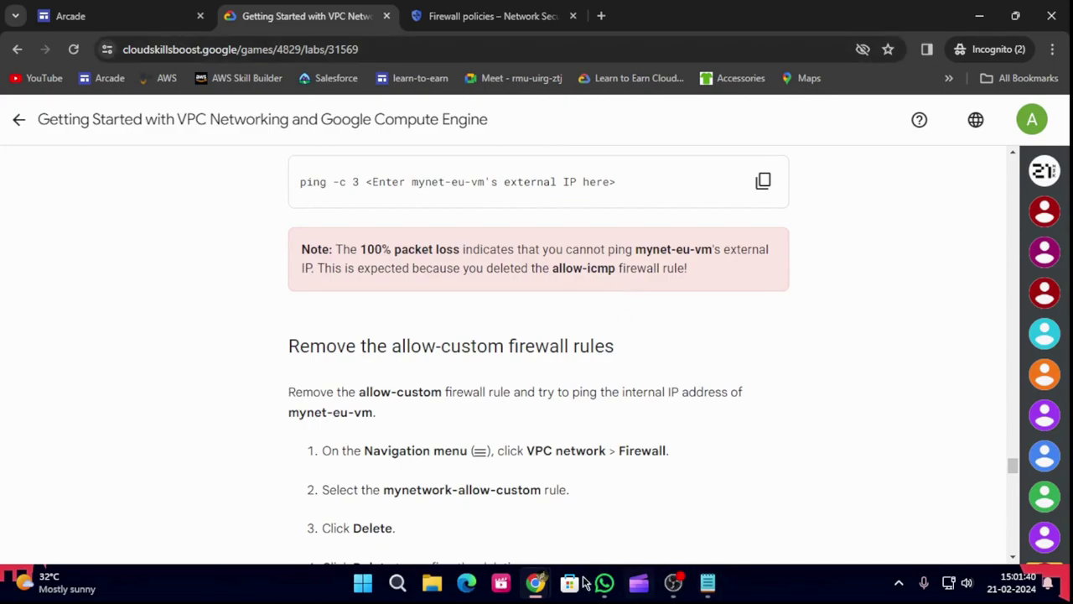
mouse_move(536, 582)
click(672, 505)
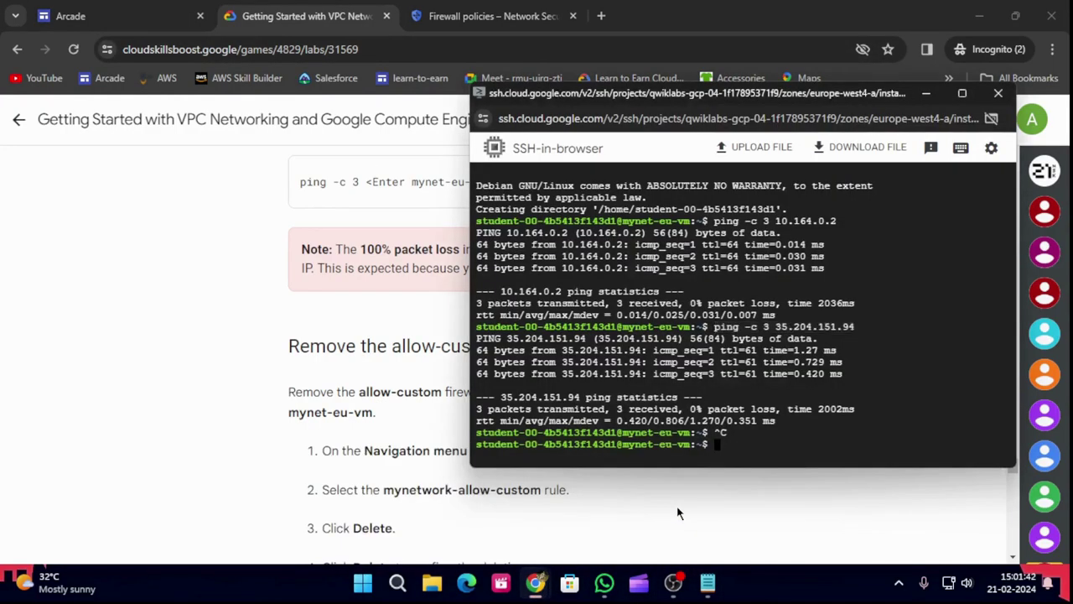
key(Up)
key(Up)
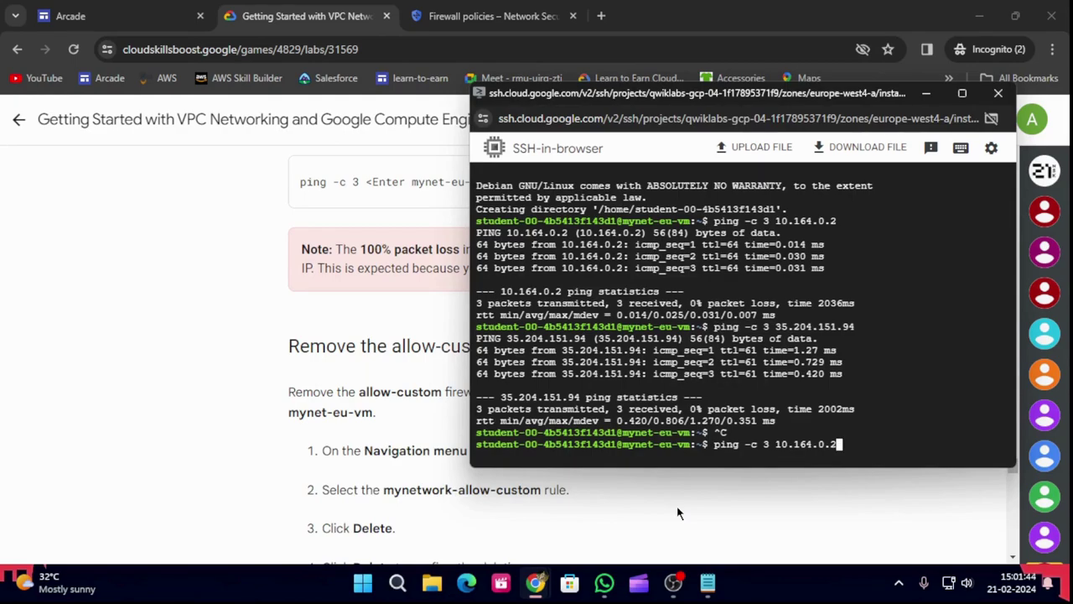
key(Return)
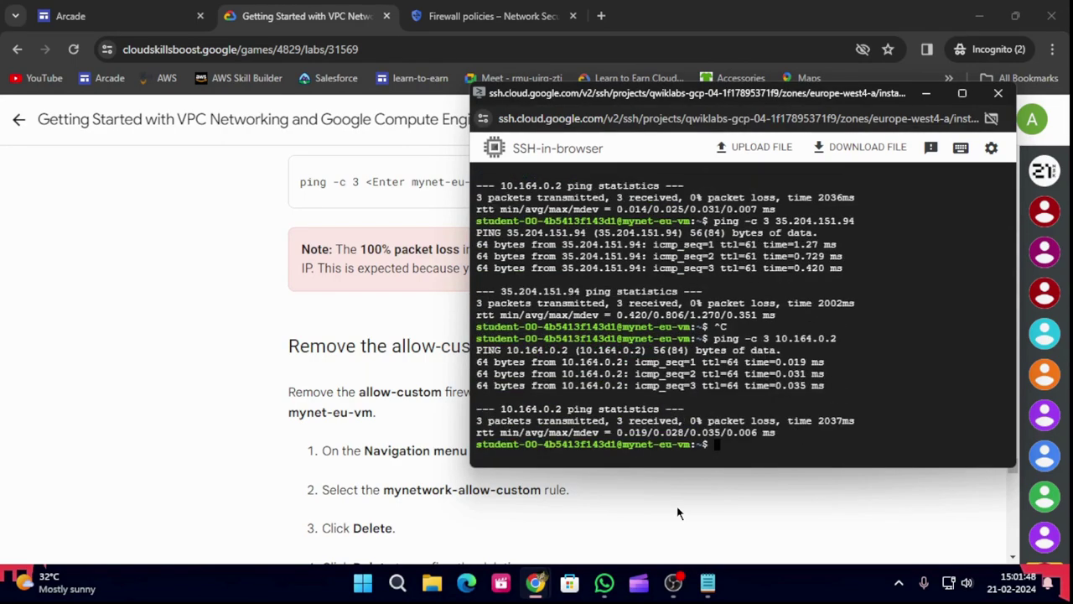
Rerun "ping -c 3 35.204.151.94" in the SSH terminal to test the external IP, and put the terminal window away
key(Up)
key(Up)
key(Return)
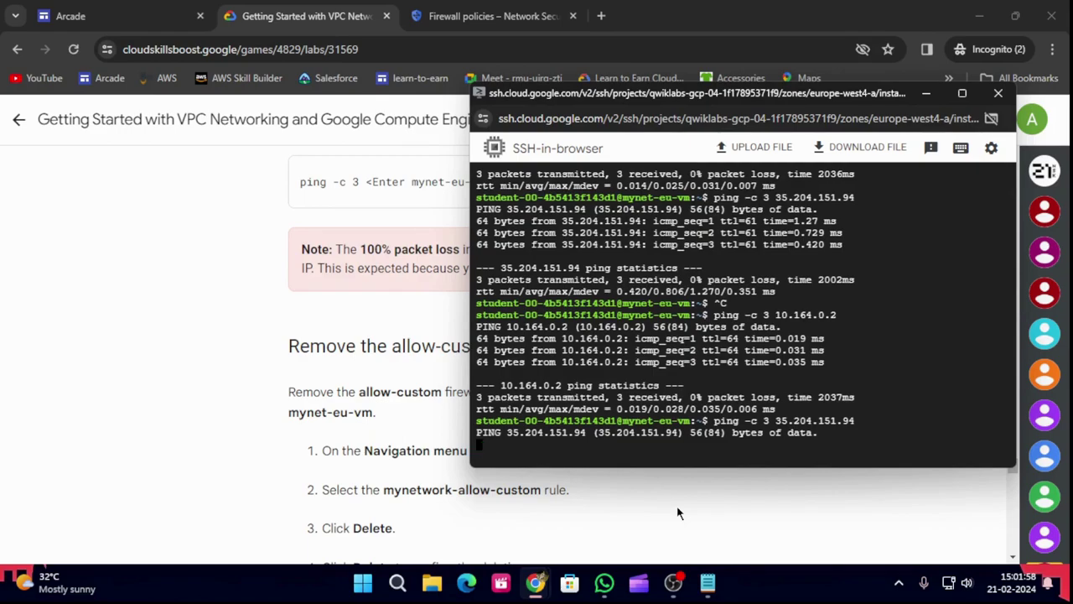
key(Down)
key(Down)
click(927, 93)
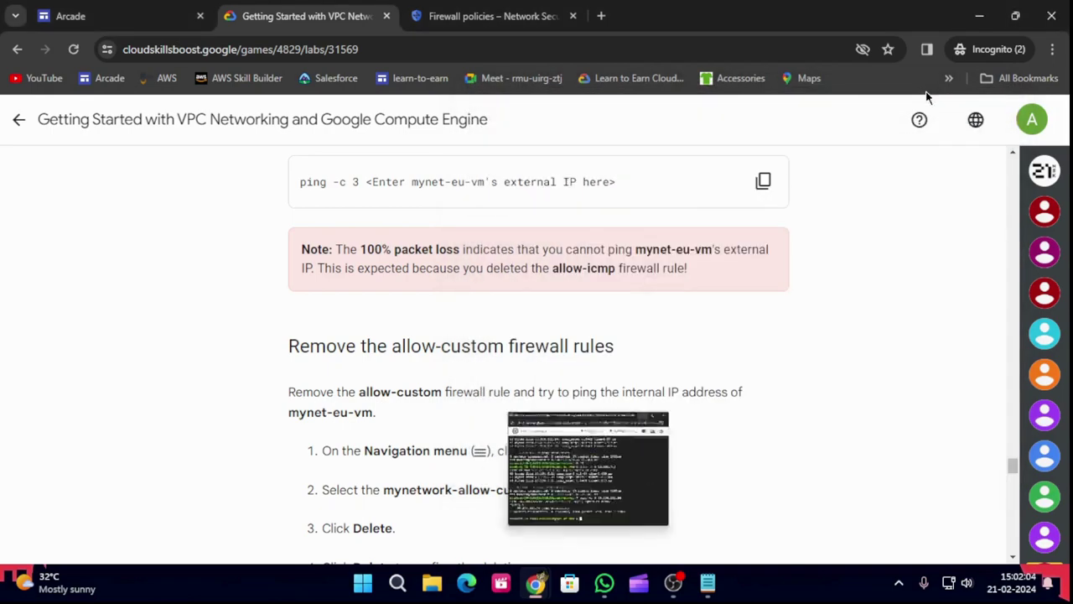
Review the lab's allow-custom removal instructions, select the mynetwork-allow-custom firewall rule, and request its deletion
scroll(336, 412, up, 3)
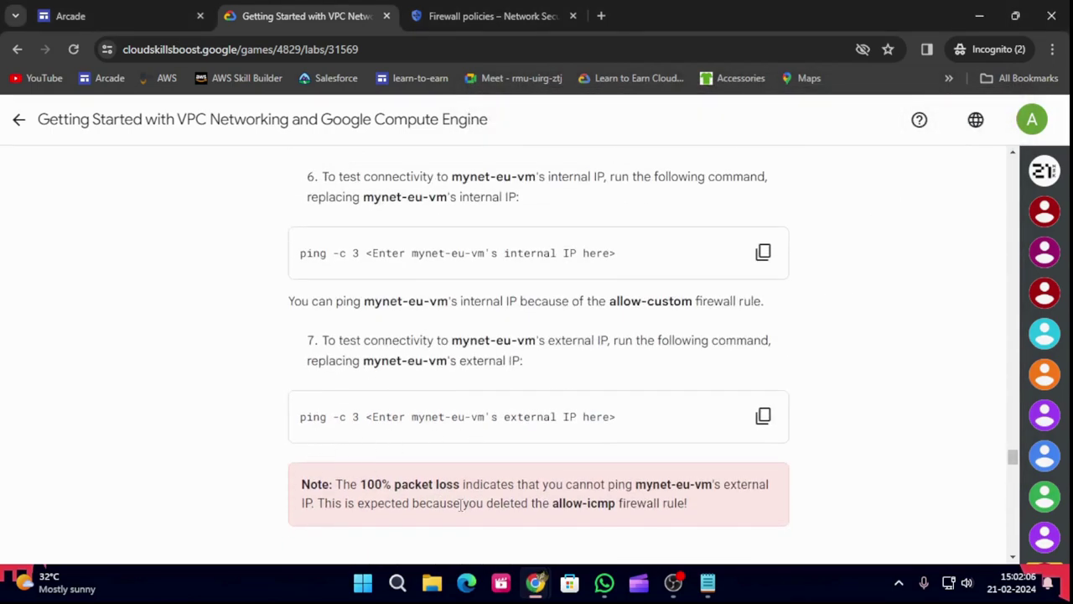
scroll(487, 512, down, 5)
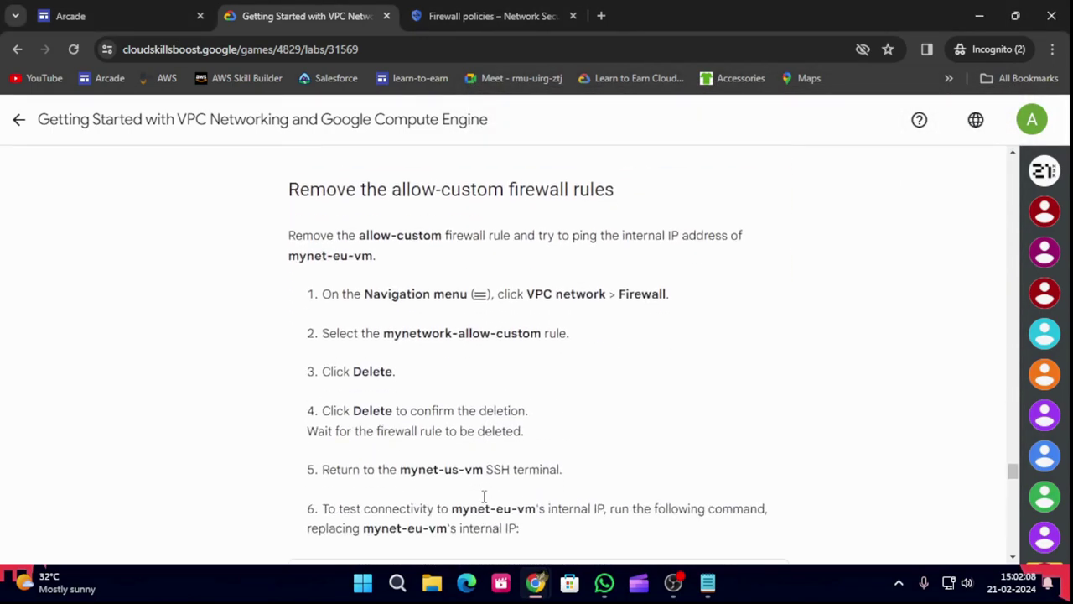
scroll(533, 437, down, 1)
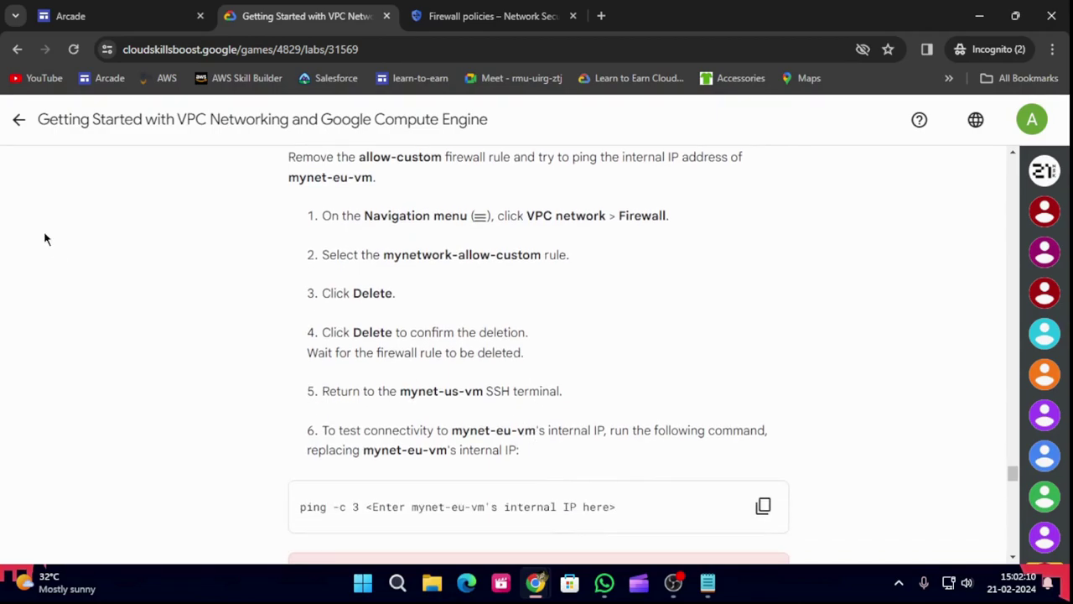
click(495, 16)
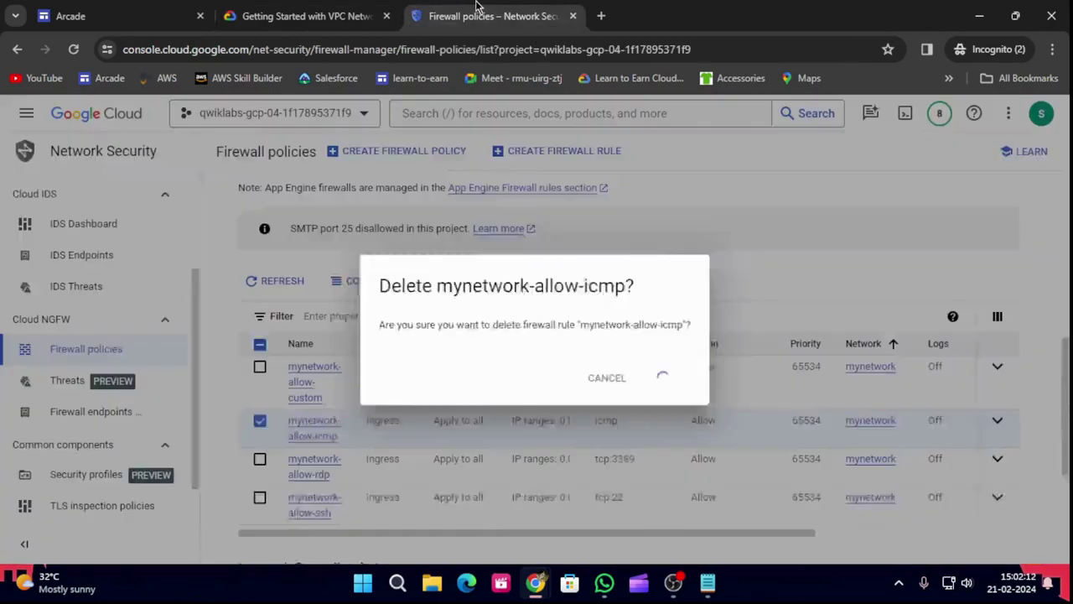
click(260, 367)
click(327, 16)
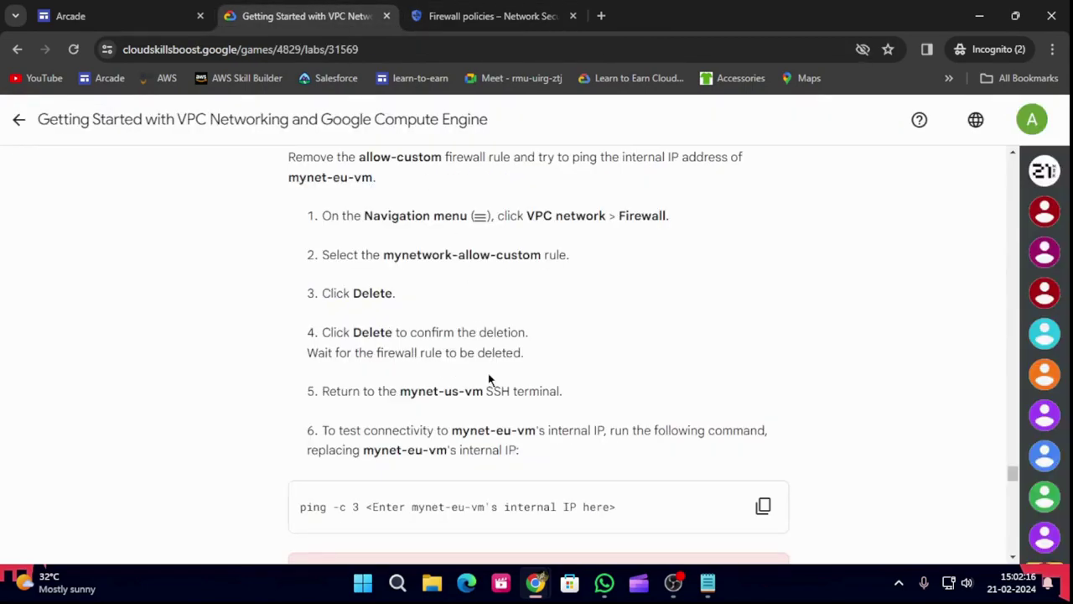
click(477, 17)
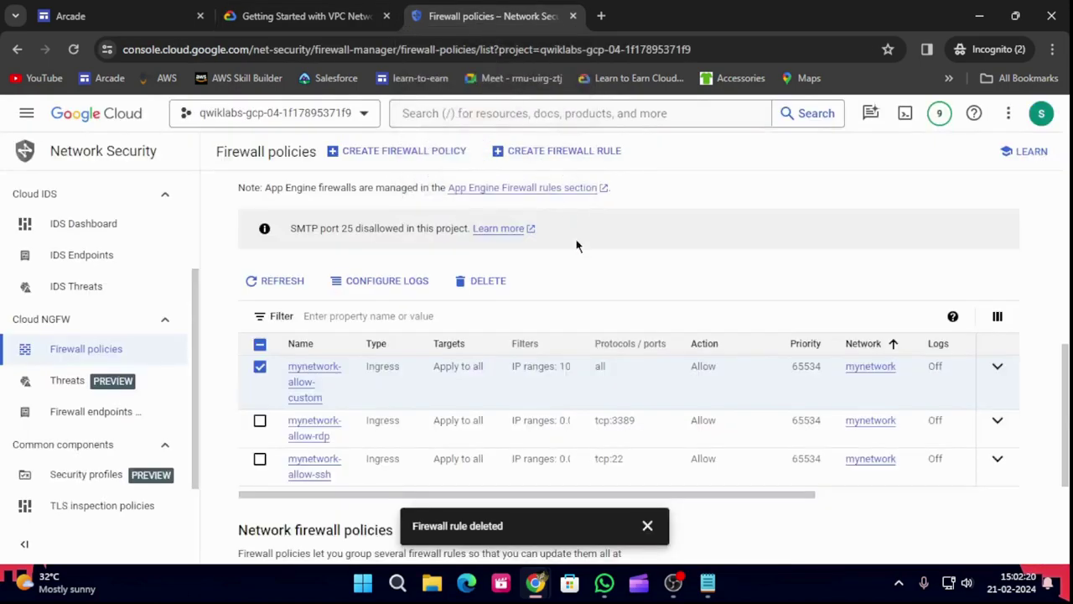
click(471, 286)
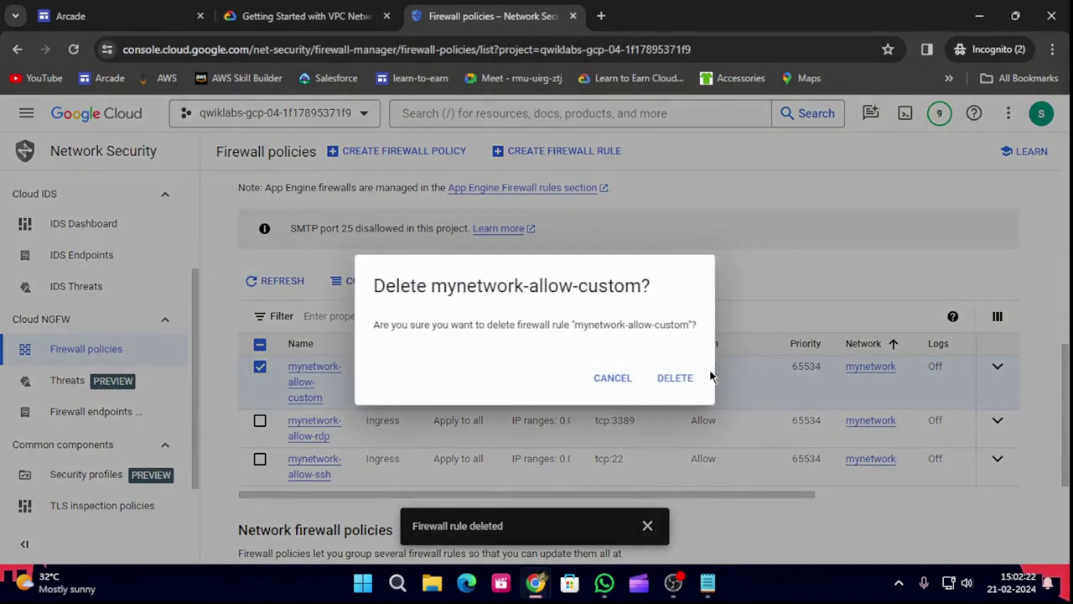